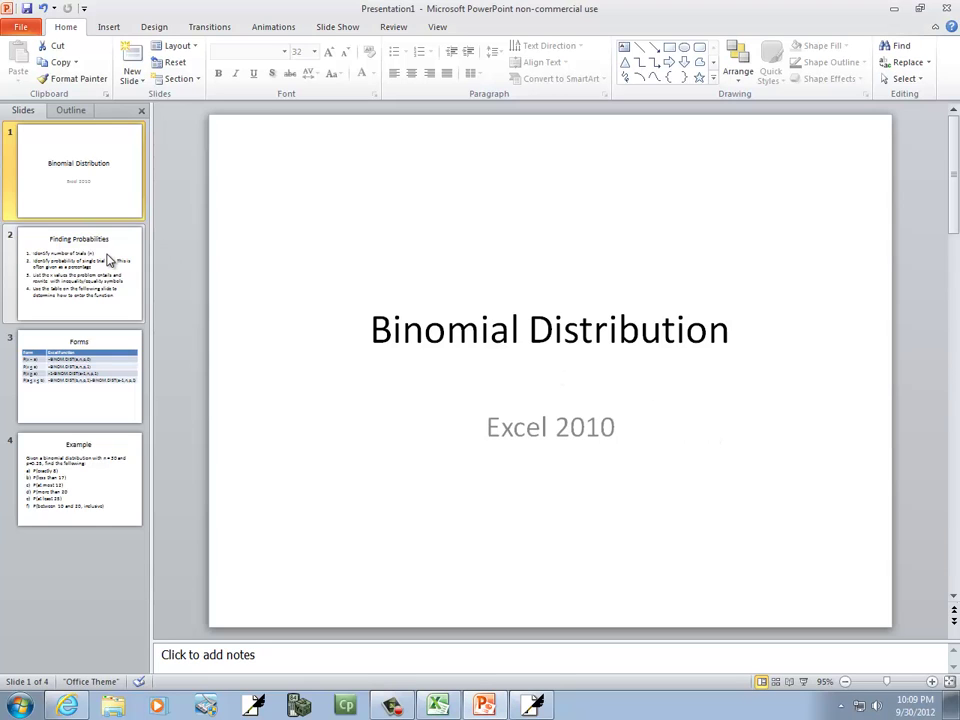
# Step: Step through slides 2, 3 and 4 (Finding Probabilities, Forms, Example problem), then switch to Free Notes
pyautogui.click(105, 260)
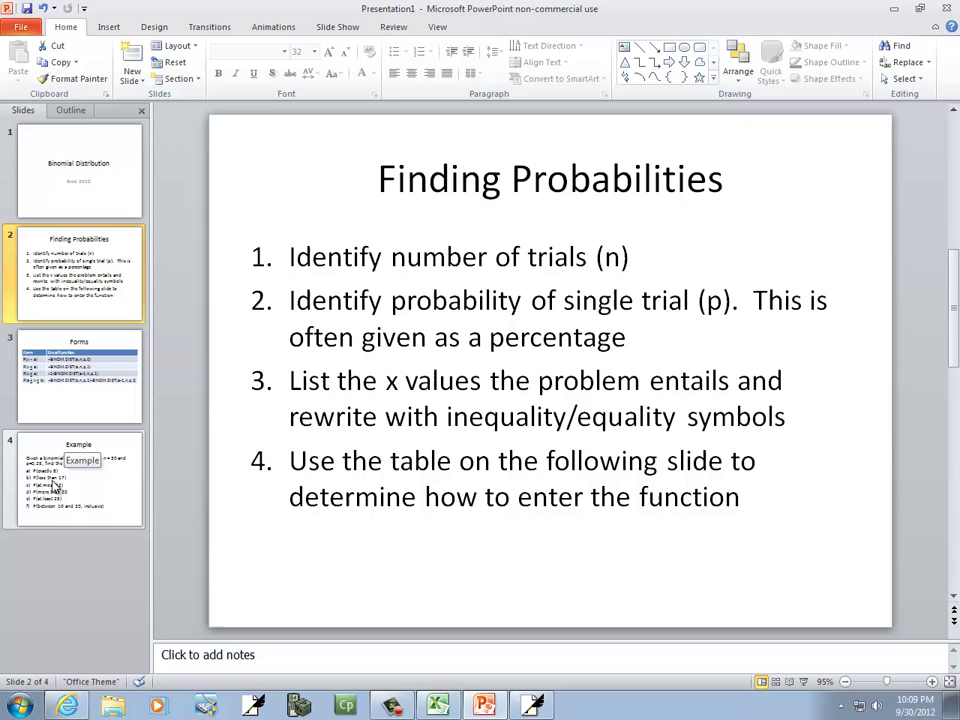
pyautogui.click(70, 415)
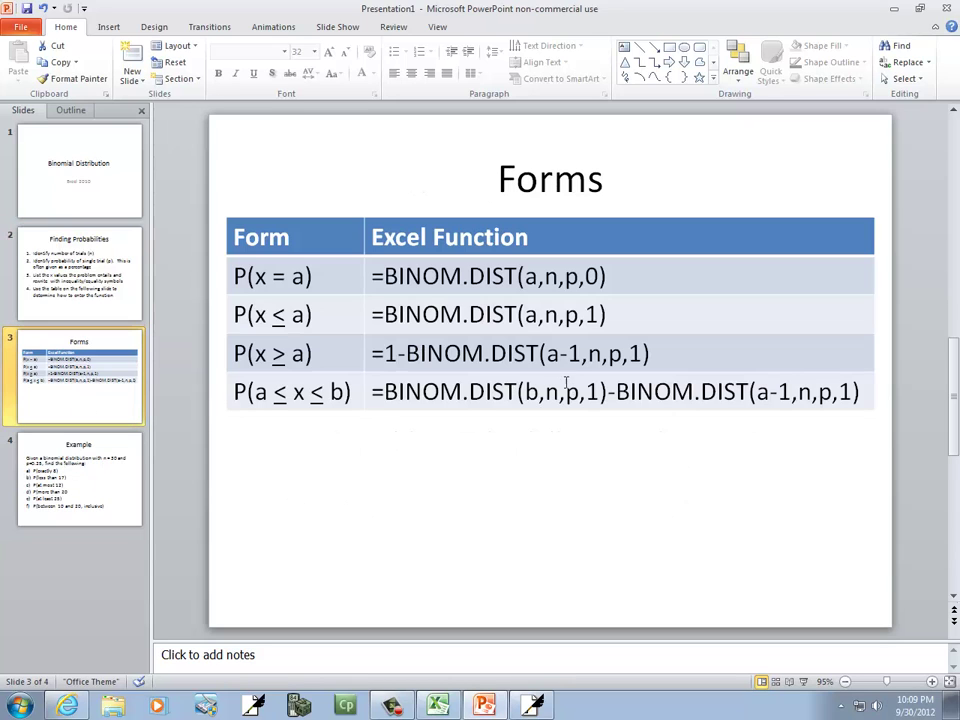
pyautogui.click(97, 487)
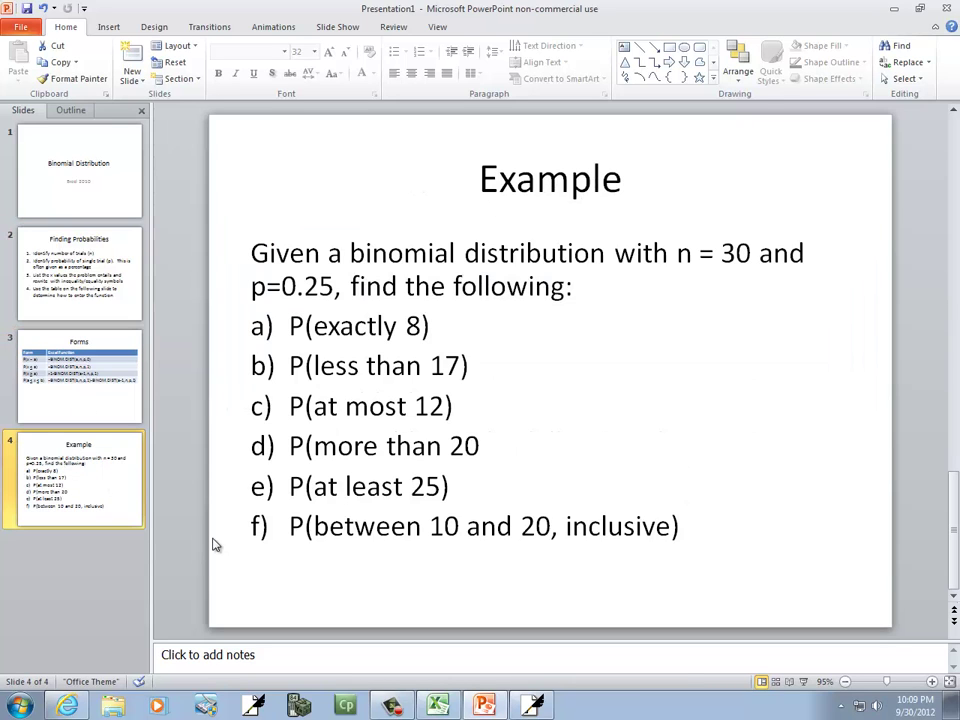
pyautogui.hotkey('alt', 'Tab')
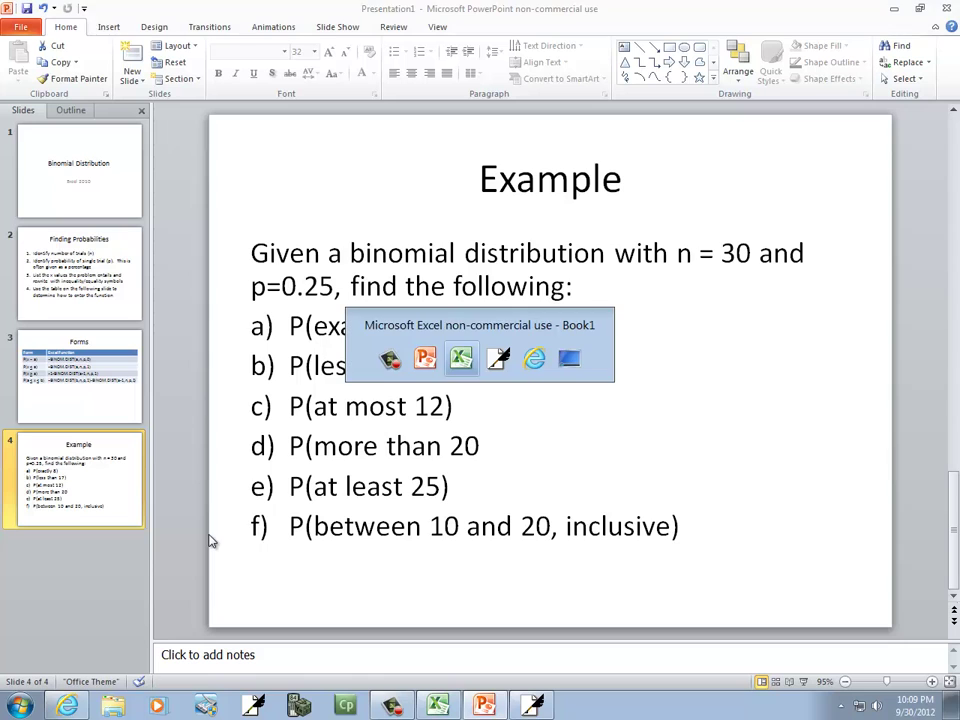
pyautogui.hotkey('alt', 'Tab')
pyautogui.hotkey('alt', 'Tab')
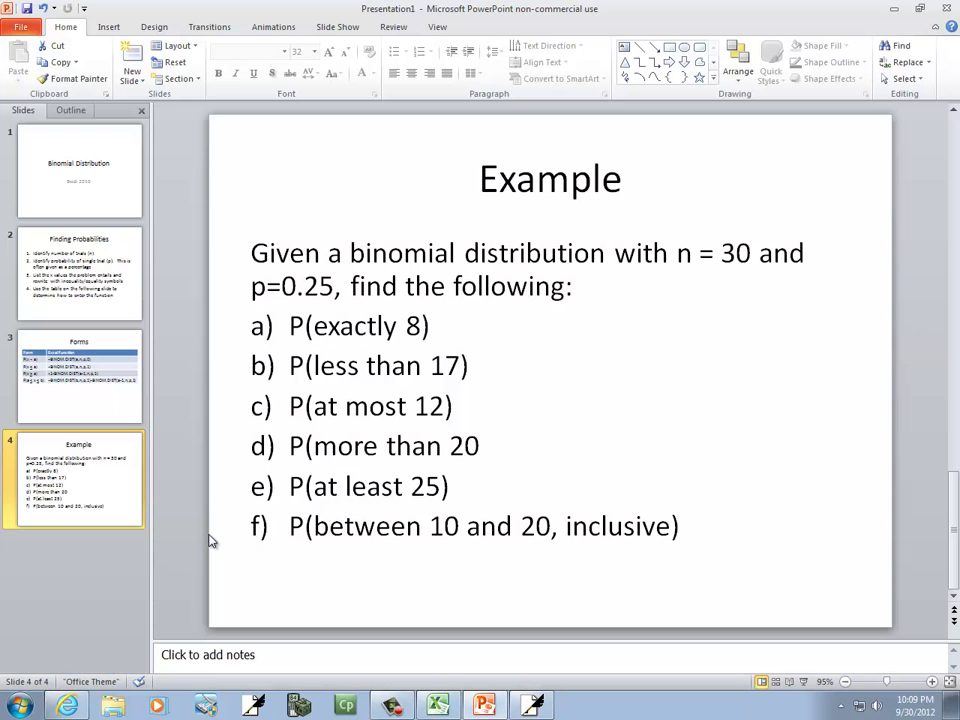
# Step: Handwrite the parameters n=30, p=0.25 at the top of the page
pyautogui.hotkey('alt', 'Tab')
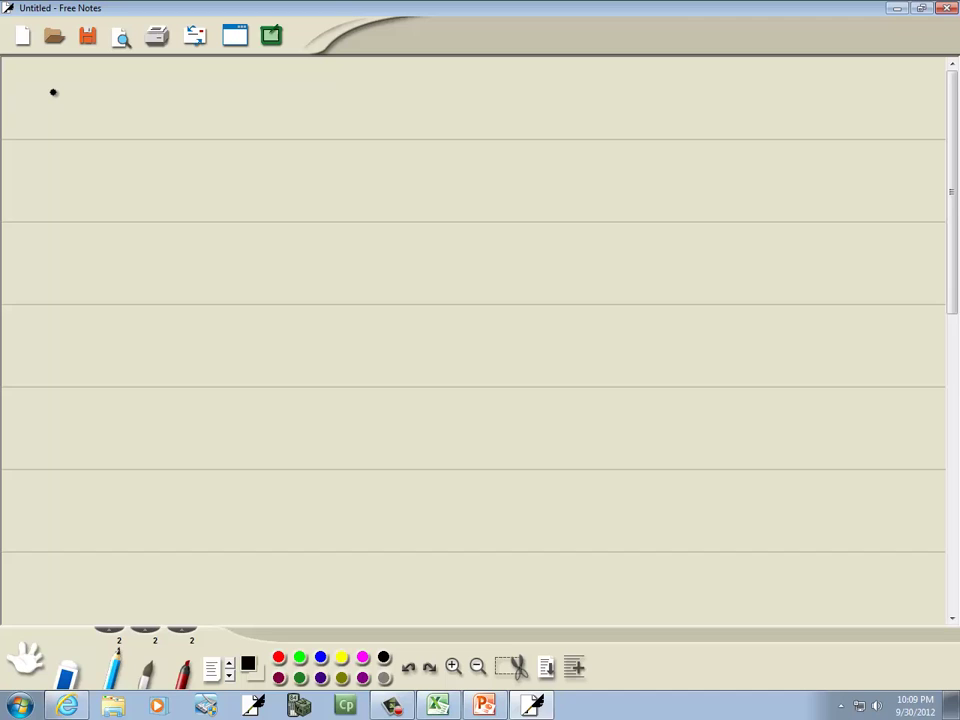
pyautogui.moveTo(54, 90)
pyautogui.mouseDown()
pyautogui.moveTo(62, 107)
pyautogui.moveTo(80, 91)
pyautogui.mouseUp()
pyautogui.moveTo(67, 101)
pyautogui.mouseDown()
pyautogui.moveTo(99, 96)
pyautogui.moveTo(92, 106)
pyautogui.moveTo(111, 89)
pyautogui.moveTo(164, 100)
pyautogui.moveTo(186, 92)
pyautogui.mouseUp()
# Step: Write part a) as P(EXACTLY 8)
pyautogui.hotkey('alt', 'Tab')
pyautogui.hotkey('alt', 'Tab')
pyautogui.moveTo(177, 100)
pyautogui.mouseDown()
pyautogui.moveTo(199, 89)
pyautogui.moveTo(238, 106)
pyautogui.mouseUp()
pyautogui.click(211, 100)
pyautogui.moveTo(241, 87); pyautogui.dragTo(249, 87)
pyautogui.moveTo(41, 157)
pyautogui.mouseDown()
pyautogui.moveTo(57, 174)
pyautogui.moveTo(96, 176)
pyautogui.mouseUp()
pyautogui.hotkey('alt', 'Tab')
pyautogui.hotkey('alt', 'Tab')
pyautogui.moveTo(96, 148); pyautogui.dragTo(112, 176)
pyautogui.moveTo(125, 152)
pyautogui.mouseDown()
pyautogui.moveTo(128, 166)
pyautogui.moveTo(151, 166)
pyautogui.mouseUp()
pyautogui.moveTo(151, 150)
pyautogui.mouseDown()
pyautogui.moveTo(139, 166)
pyautogui.moveTo(183, 166)
pyautogui.moveTo(197, 150)
pyautogui.moveTo(228, 168)
pyautogui.mouseUp()
pyautogui.moveTo(240, 145); pyautogui.dragTo(242, 172)
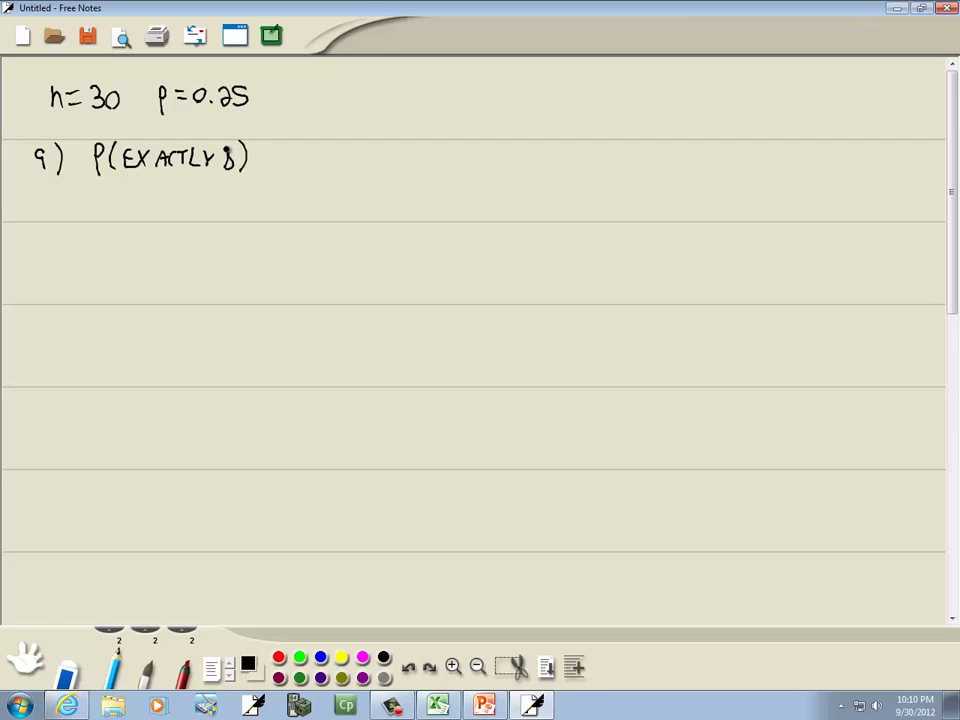
# Step: Rewrite it as = P(X=8) and start the next line with an equals sign
pyautogui.moveTo(81, 208); pyautogui.dragTo(90, 214)
pyautogui.moveTo(104, 219)
pyautogui.mouseDown()
pyautogui.moveTo(110, 201)
pyautogui.moveTo(118, 220)
pyautogui.moveTo(150, 219)
pyautogui.mouseUp()
pyautogui.moveTo(149, 201)
pyautogui.mouseDown()
pyautogui.moveTo(137, 219)
pyautogui.moveTo(166, 207)
pyautogui.mouseUp()
pyautogui.moveTo(156, 214)
pyautogui.mouseDown()
pyautogui.moveTo(179, 203)
pyautogui.moveTo(189, 224)
pyautogui.mouseUp()
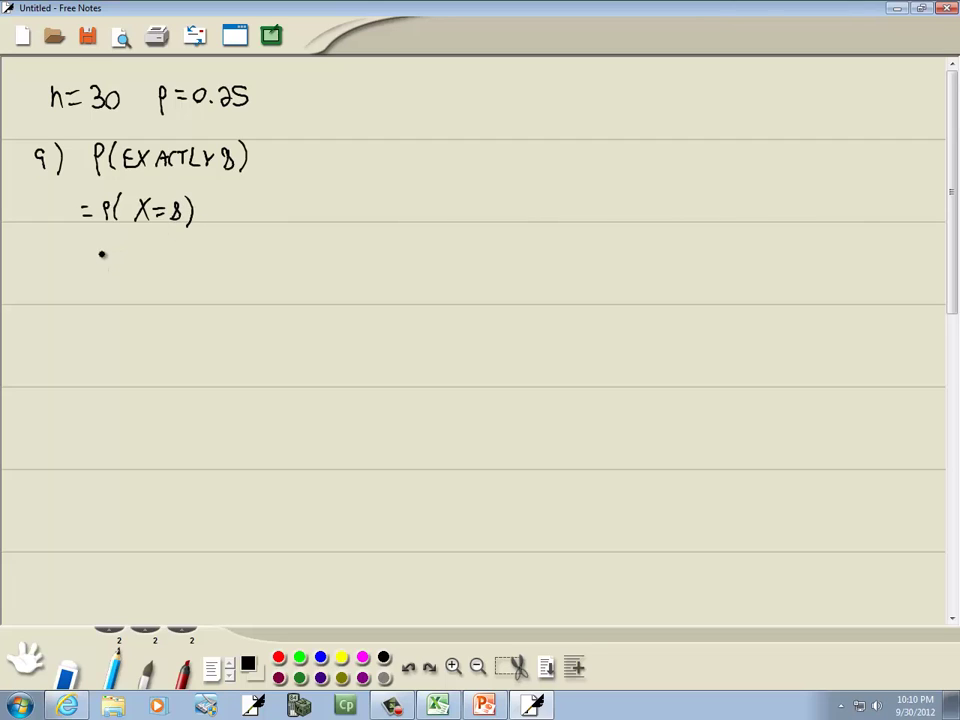
pyautogui.moveTo(78, 256); pyautogui.dragTo(91, 256)
pyautogui.moveTo(79, 264); pyautogui.dragTo(92, 264)
# Step: After checking the Forms slide, underline the 8 in red, label it a, and return to black
pyautogui.hotkey('alt', 'Tab')
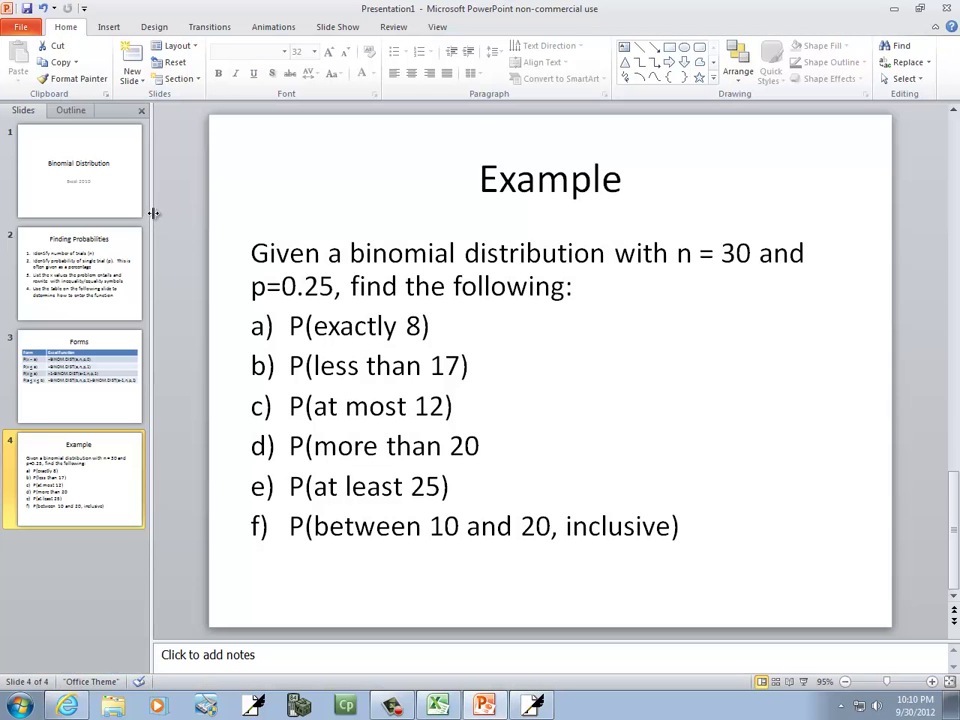
pyautogui.press('pageup')
pyautogui.press('pageup')
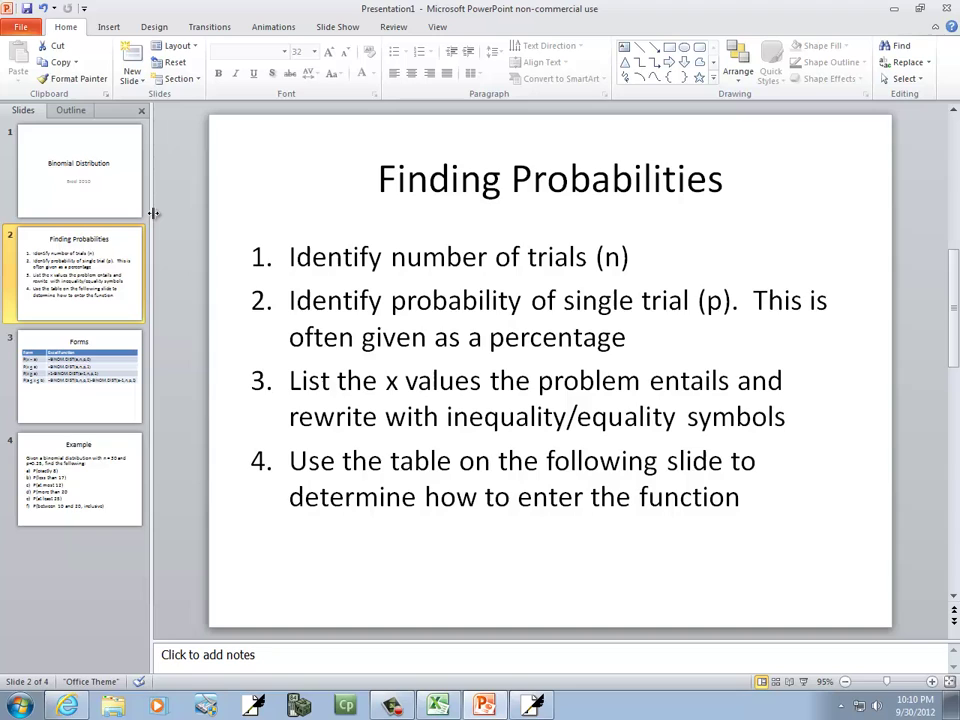
pyautogui.hotkey('alt', 'Tab')
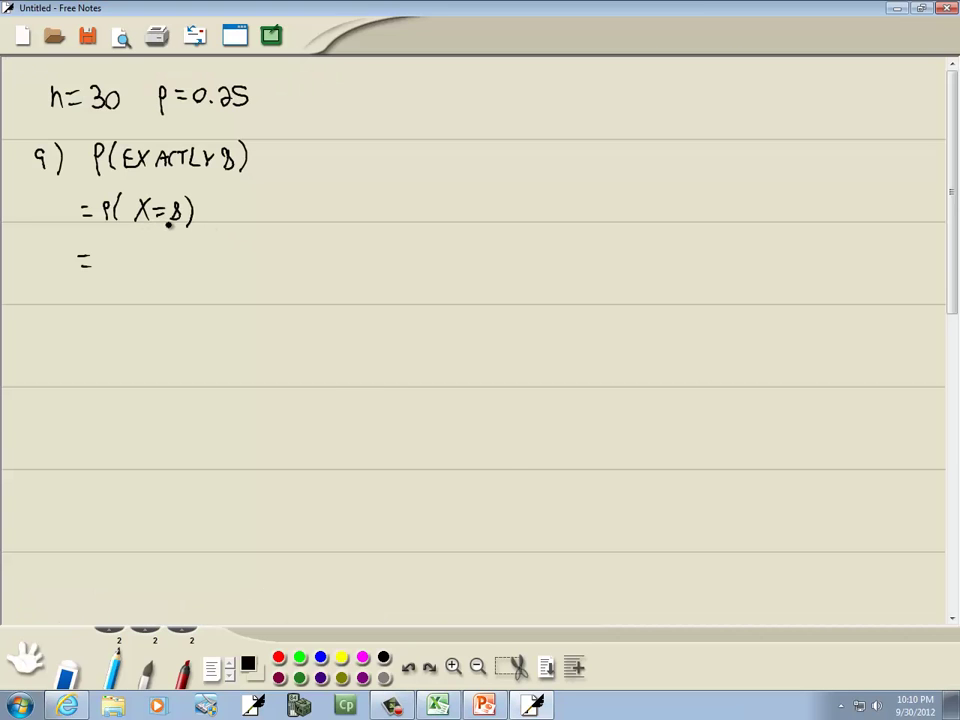
pyautogui.hotkey('alt', 'Tab')
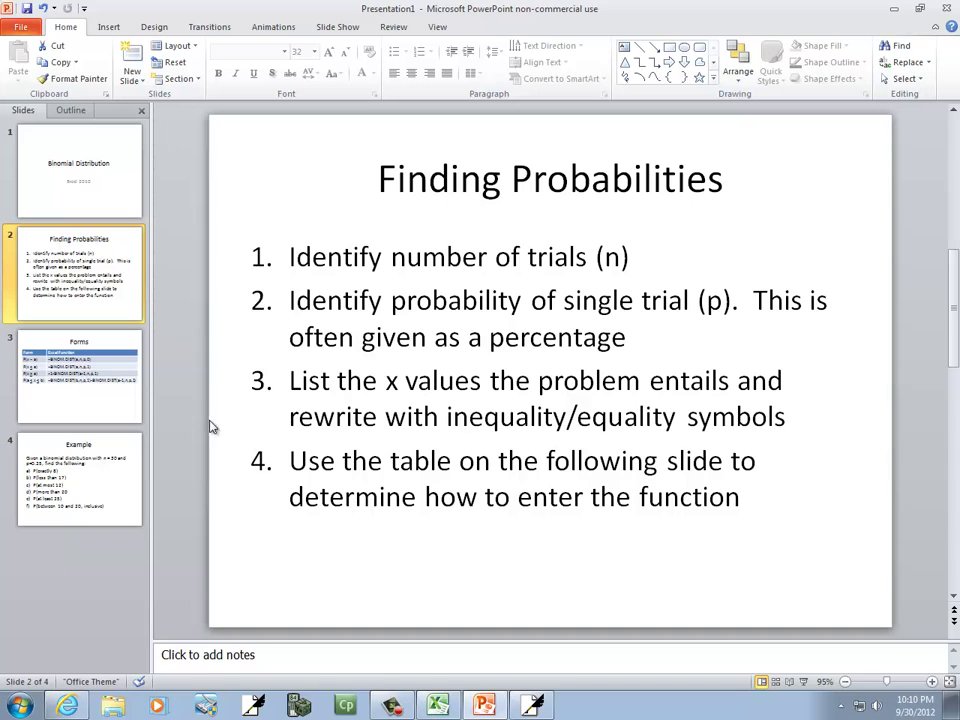
pyautogui.press('pagedown')
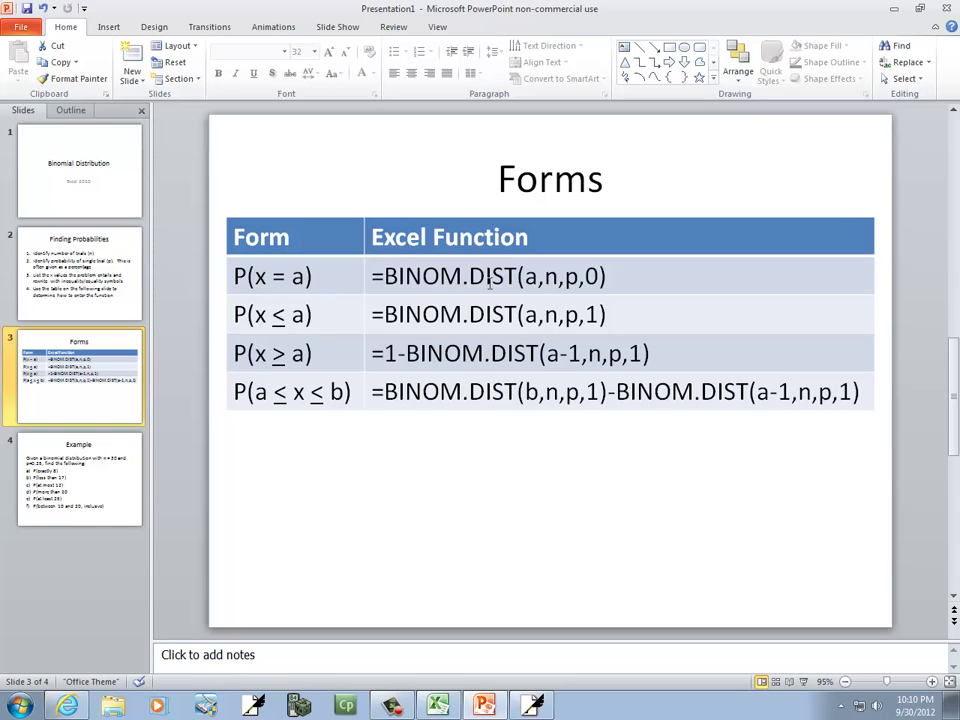
pyautogui.hotkey('alt', 'Tab')
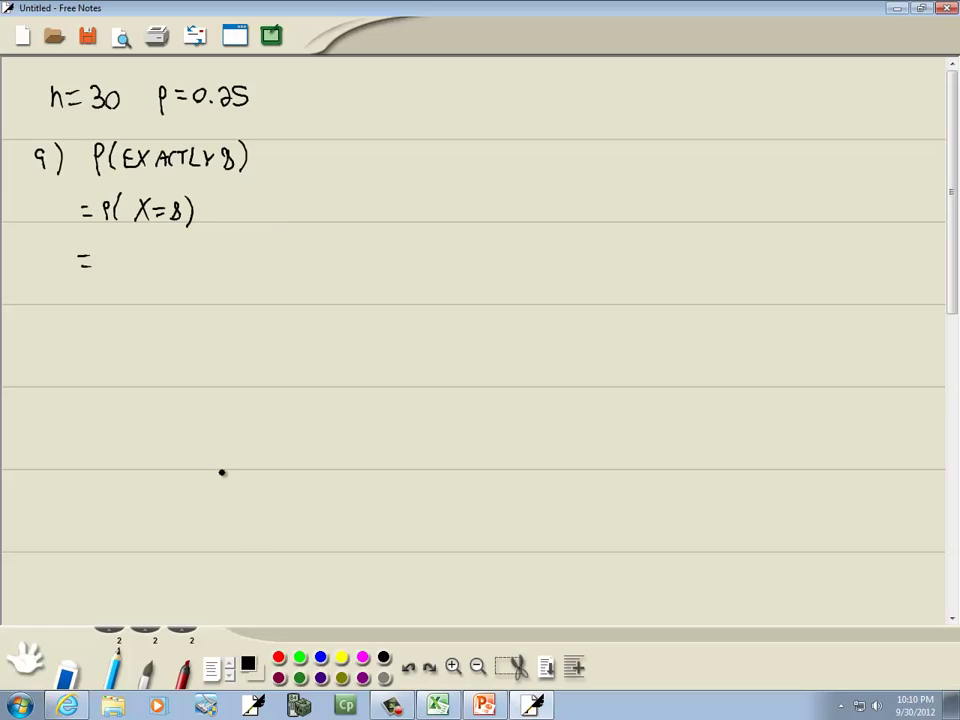
pyautogui.click(278, 657)
pyautogui.moveTo(168, 225)
pyautogui.mouseDown()
pyautogui.moveTo(184, 226)
pyautogui.moveTo(180, 238)
pyautogui.mouseUp()
pyautogui.click(384, 657)
# Step: Write BINOM.DIST(8, 30, 0.25, 0) and start a new line with an equals sign
pyautogui.moveTo(110, 260)
pyautogui.mouseDown()
pyautogui.moveTo(120, 277)
pyautogui.moveTo(140, 272)
pyautogui.moveTo(152, 283)
pyautogui.moveTo(249, 285)
pyautogui.mouseUp()
pyautogui.click(171, 280)
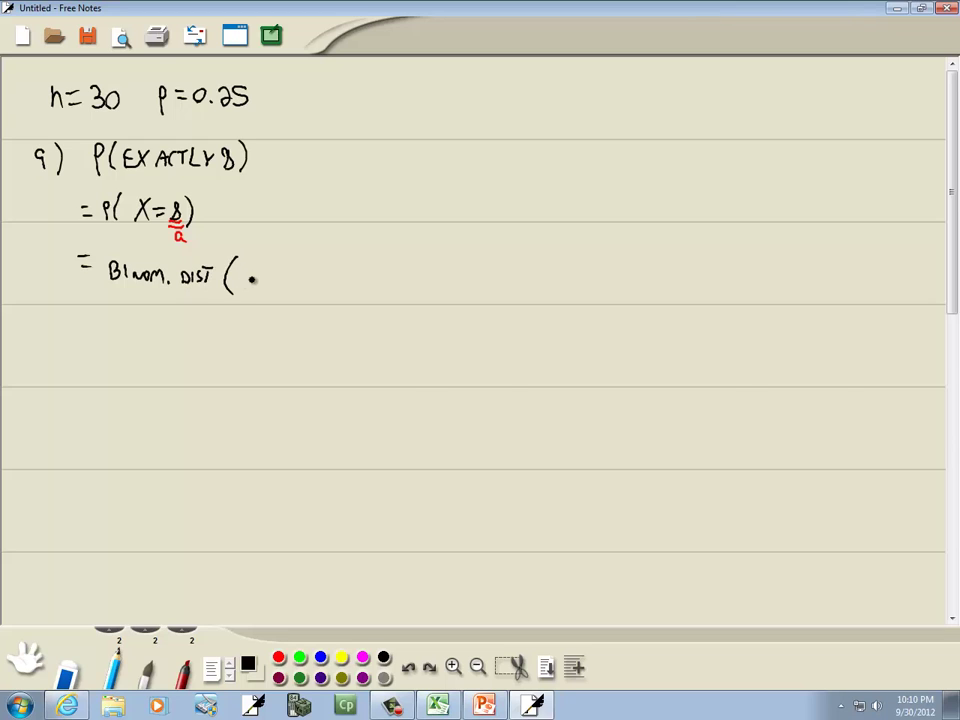
pyautogui.hotkey('alt', 'Tab')
pyautogui.hotkey('alt', 'Tab')
pyautogui.moveTo(257, 268)
pyautogui.mouseDown()
pyautogui.moveTo(246, 283)
pyautogui.moveTo(254, 270)
pyautogui.moveTo(266, 291)
pyautogui.moveTo(300, 288)
pyautogui.mouseUp()
pyautogui.click(265, 291)
pyautogui.moveTo(312, 283)
pyautogui.mouseDown()
pyautogui.moveTo(309, 295)
pyautogui.moveTo(331, 276)
pyautogui.moveTo(360, 289)
pyautogui.mouseUp()
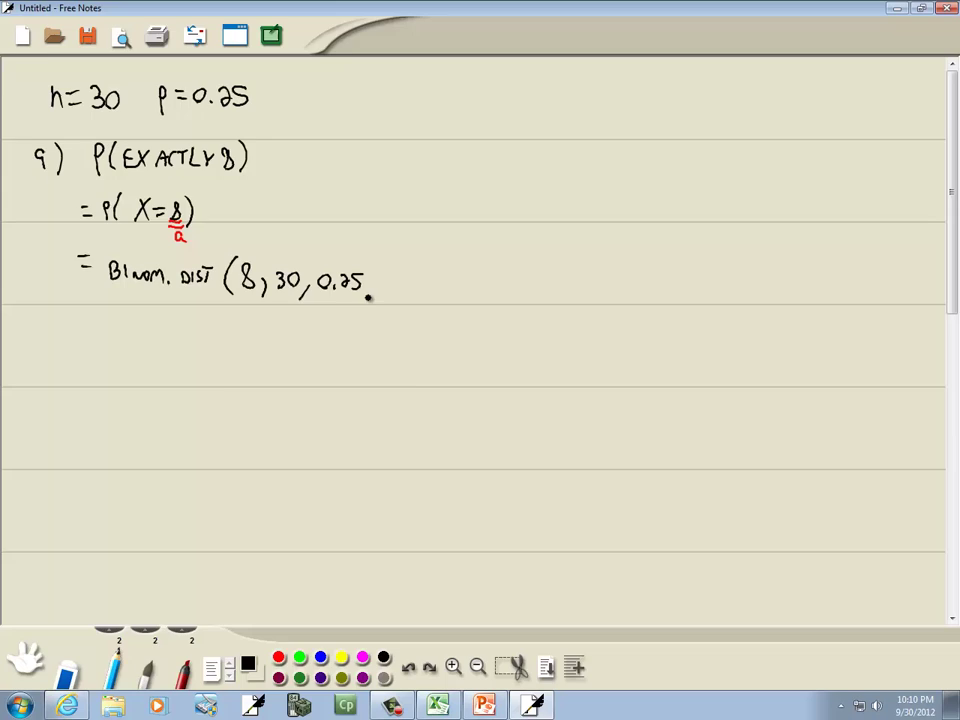
pyautogui.hotkey('alt', 'Tab')
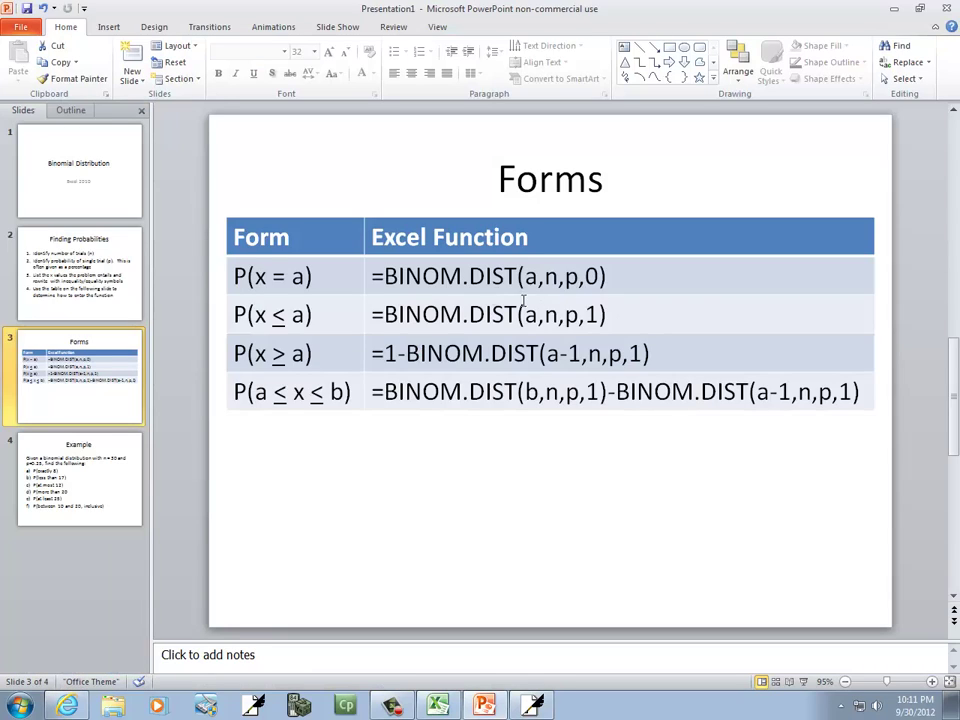
pyautogui.hotkey('alt', 'Tab')
pyautogui.moveTo(398, 273); pyautogui.dragTo(405, 296)
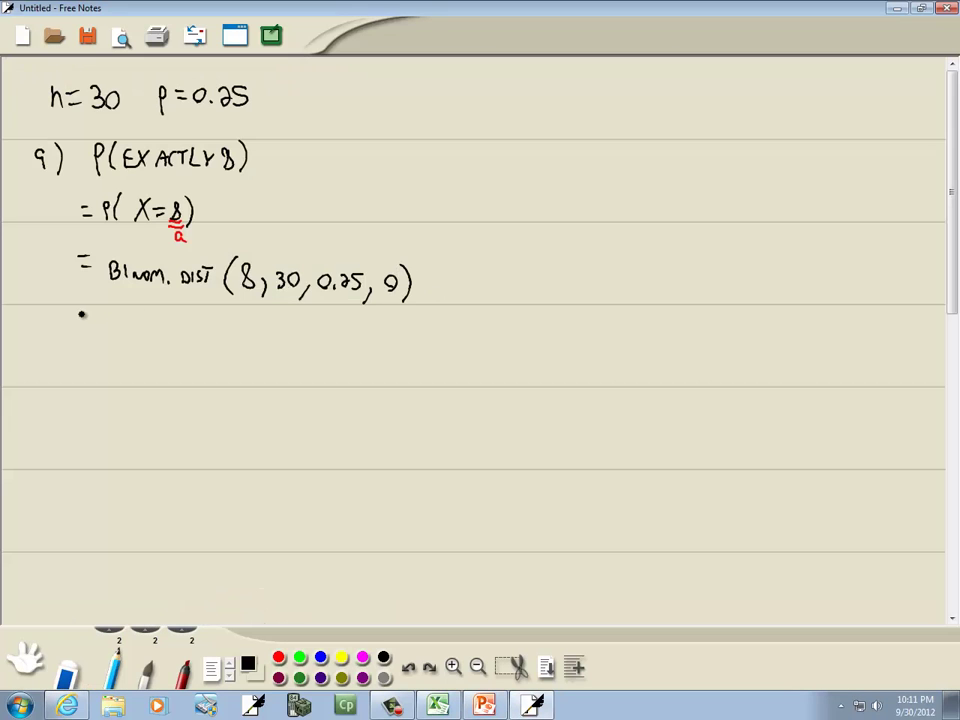
pyautogui.moveTo(80, 317); pyautogui.dragTo(92, 316)
pyautogui.moveTo(79, 327); pyautogui.dragTo(93, 327)
pyautogui.hotkey('alt', 'Tab')
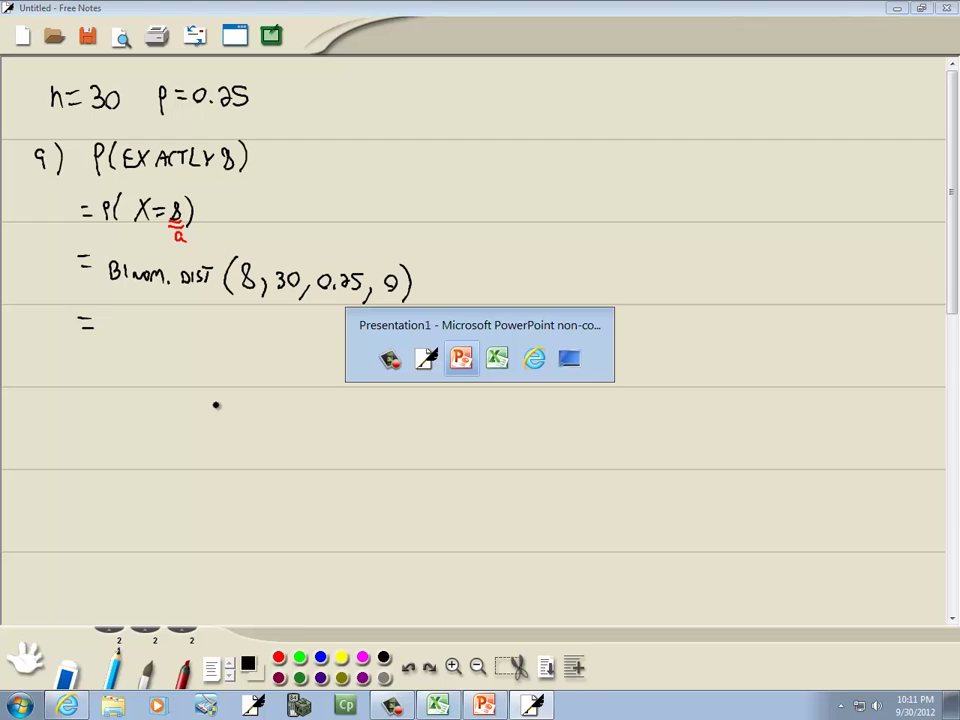
# Step: Enter =binom.dist(8,30,0.25,0) in cell A1, returning 0.15931
pyautogui.hotkey('alt', 'Tab')
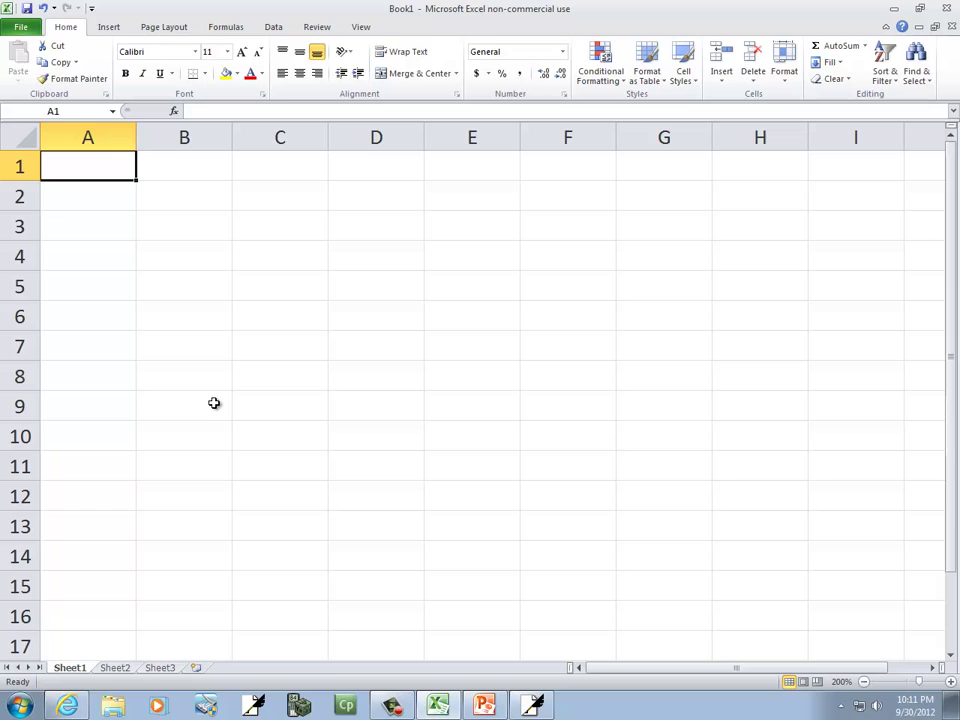
pyautogui.write('=bino')
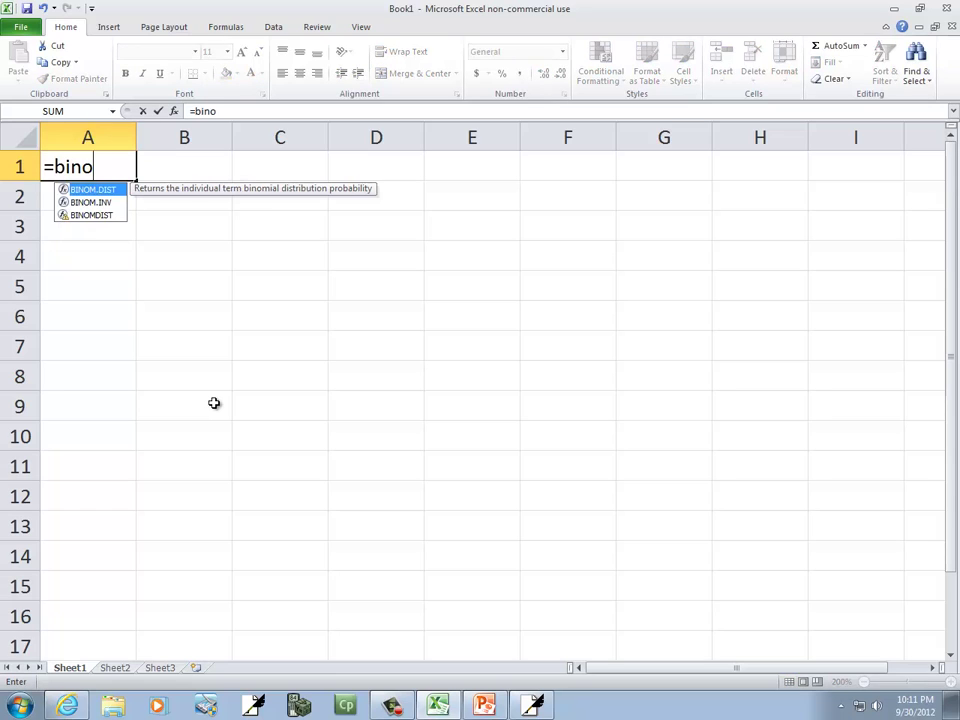
pyautogui.write('m.dist(')
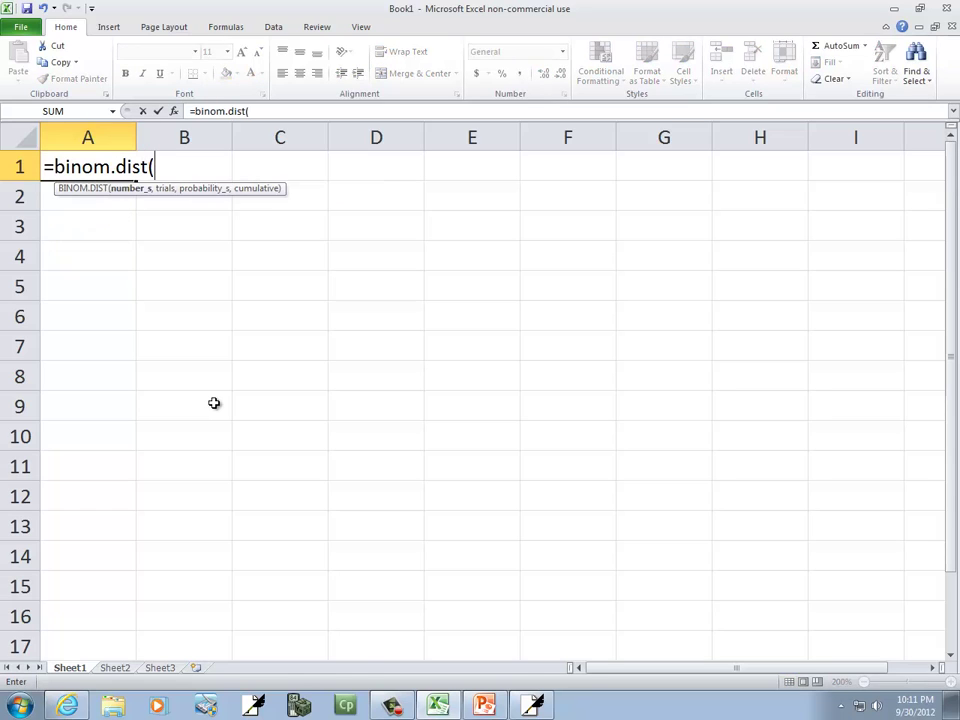
pyautogui.hotkey('alt', 'Tab')
pyautogui.hotkey('alt', 'Tab')
pyautogui.write('8,30,0')
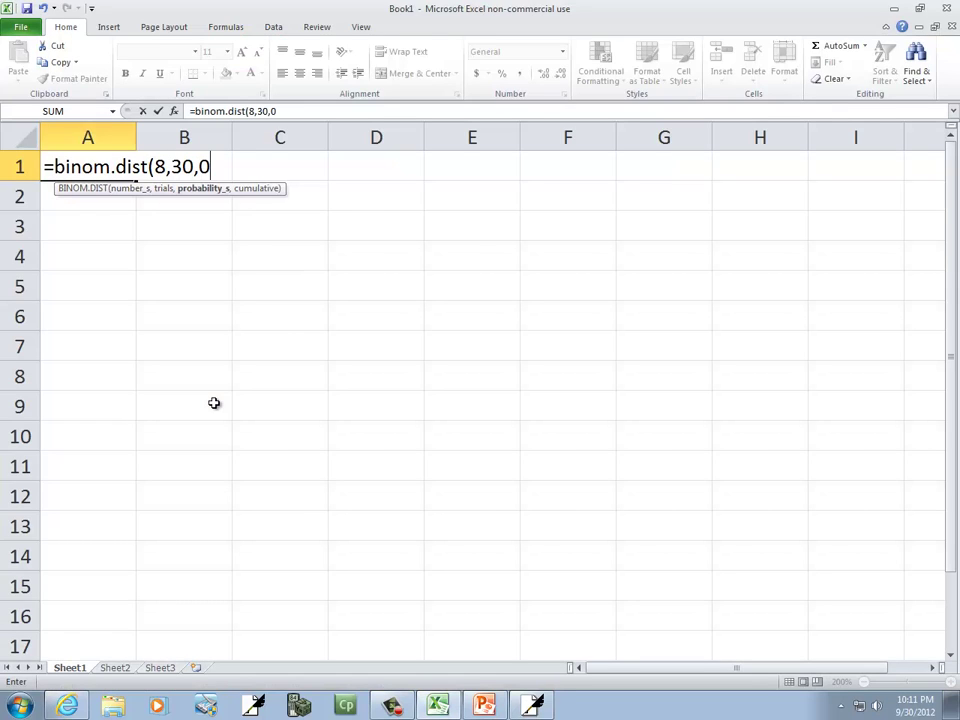
pyautogui.write('.25')
pyautogui.hotkey('alt', 'Tab')
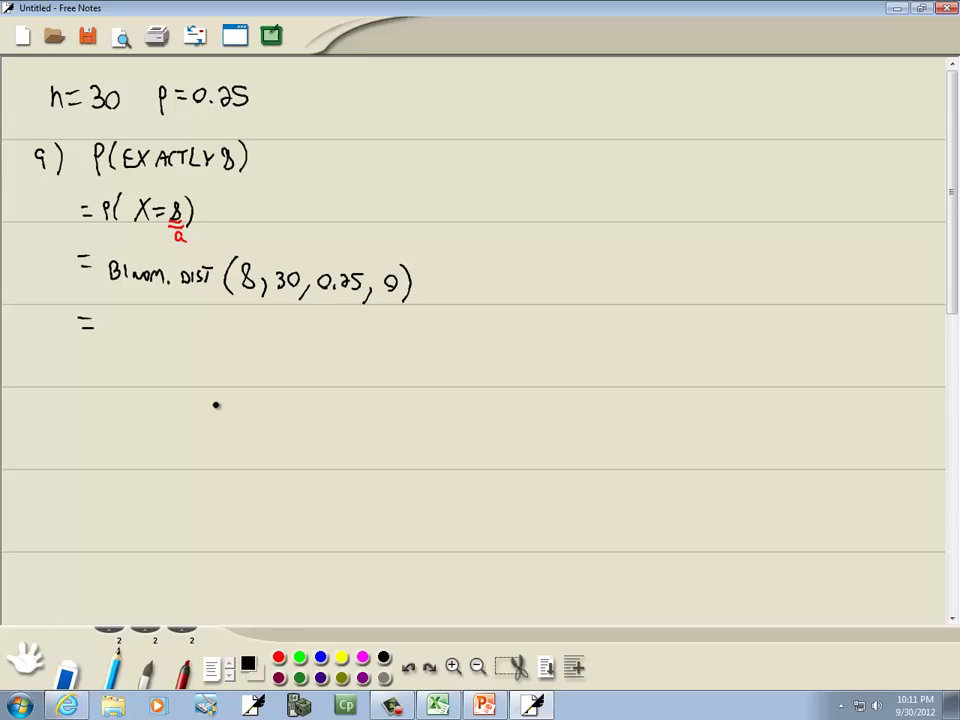
pyautogui.hotkey('alt', 'Tab')
pyautogui.write(',0)')
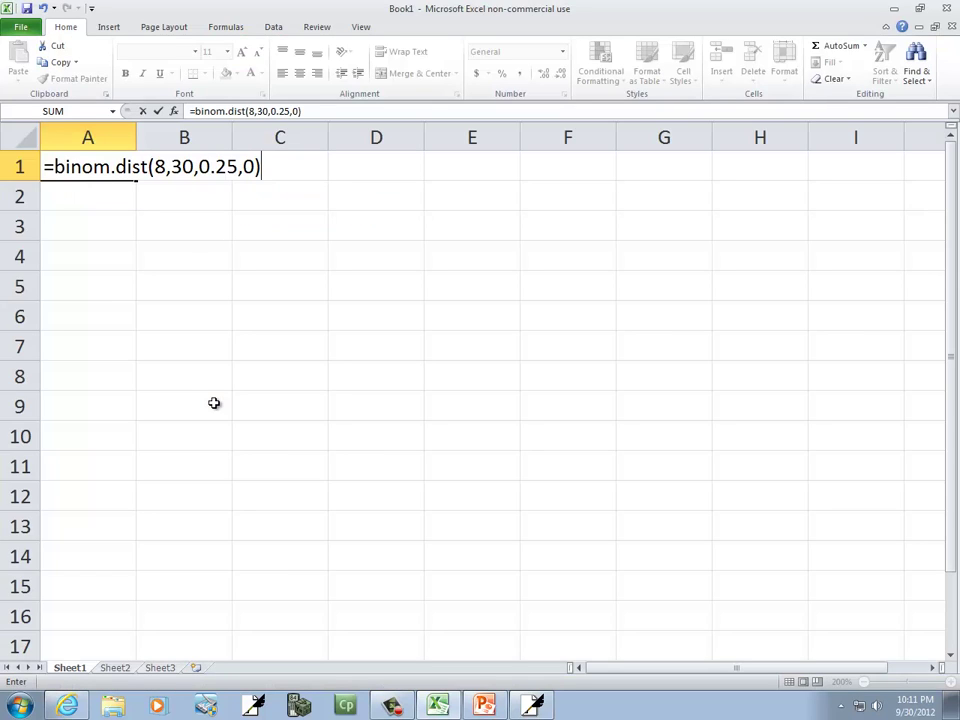
pyautogui.press('Return')
# Step: Begin writing the result 0. in the notes, checking the 0.15931 value
pyautogui.hotkey('alt', 'Tab')
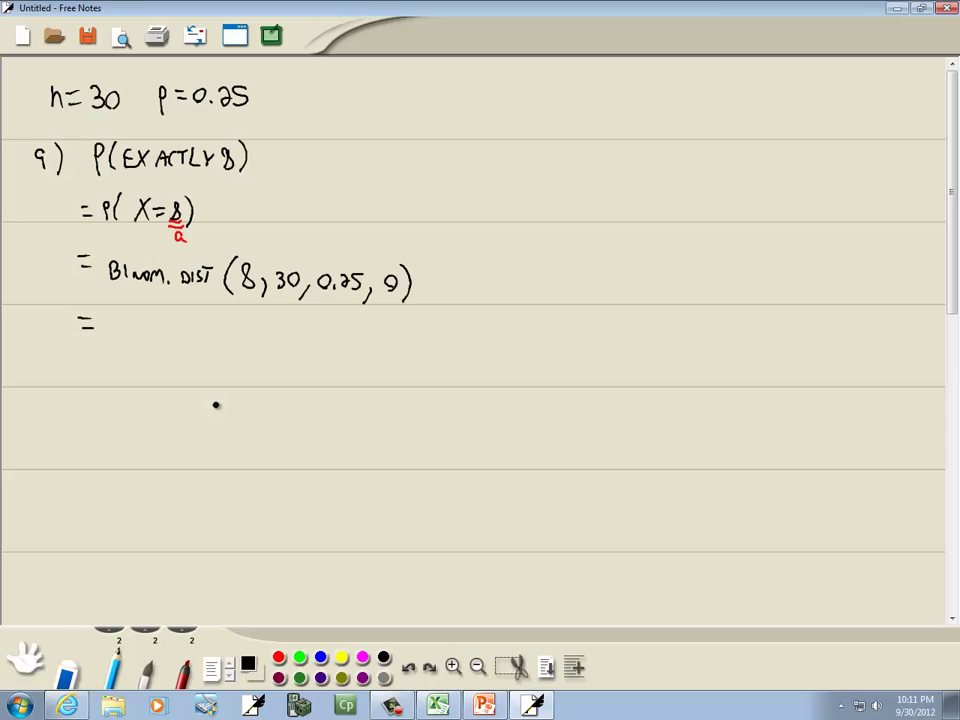
pyautogui.moveTo(125, 318); pyautogui.dragTo(126, 320)
pyautogui.hotkey('alt', 'Tab')
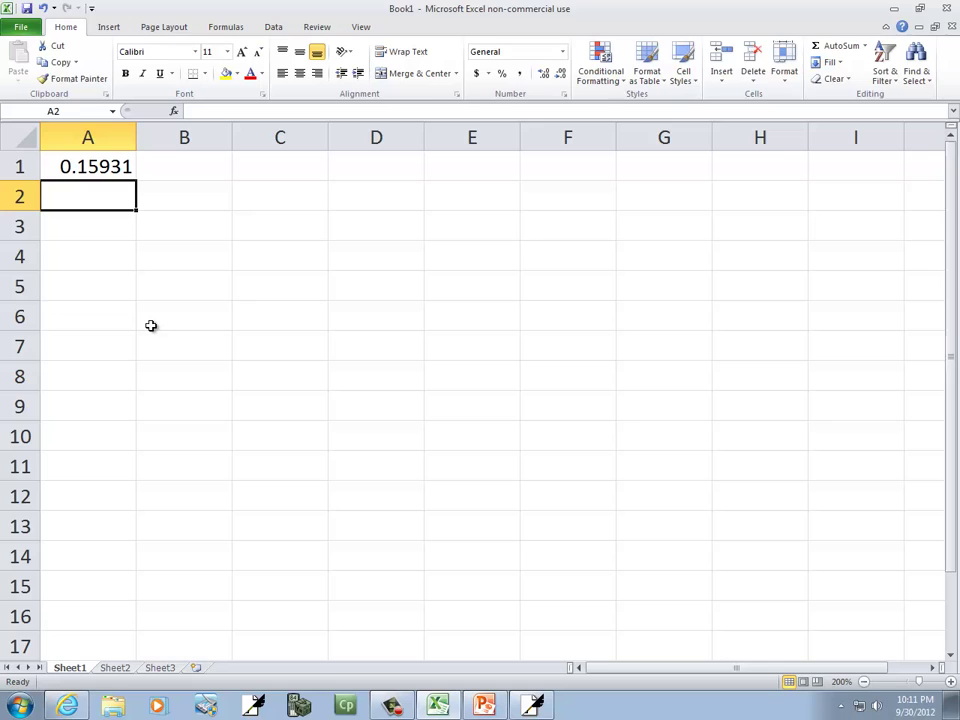
# Step: Complete part a's answer as 0.1593 in the notes
pyautogui.hotkey('alt', 'Tab')
pyautogui.moveTo(153, 318)
pyautogui.mouseDown()
pyautogui.moveTo(154, 332)
pyautogui.moveTo(171, 326)
pyautogui.moveTo(178, 337)
pyautogui.mouseUp()
pyautogui.moveTo(188, 317)
pyautogui.mouseDown()
pyautogui.moveTo(176, 347)
pyautogui.moveTo(165, 308)
pyautogui.moveTo(176, 341)
pyautogui.mouseUp()
# Step: Write part b) as P(LESS THAN 17), referring to the Example slide
pyautogui.moveTo(47, 370)
pyautogui.mouseDown()
pyautogui.moveTo(46, 397)
pyautogui.moveTo(62, 399)
pyautogui.mouseUp()
pyautogui.hotkey('alt', 'Tab')
pyautogui.hotkey('alt', 'Tab')
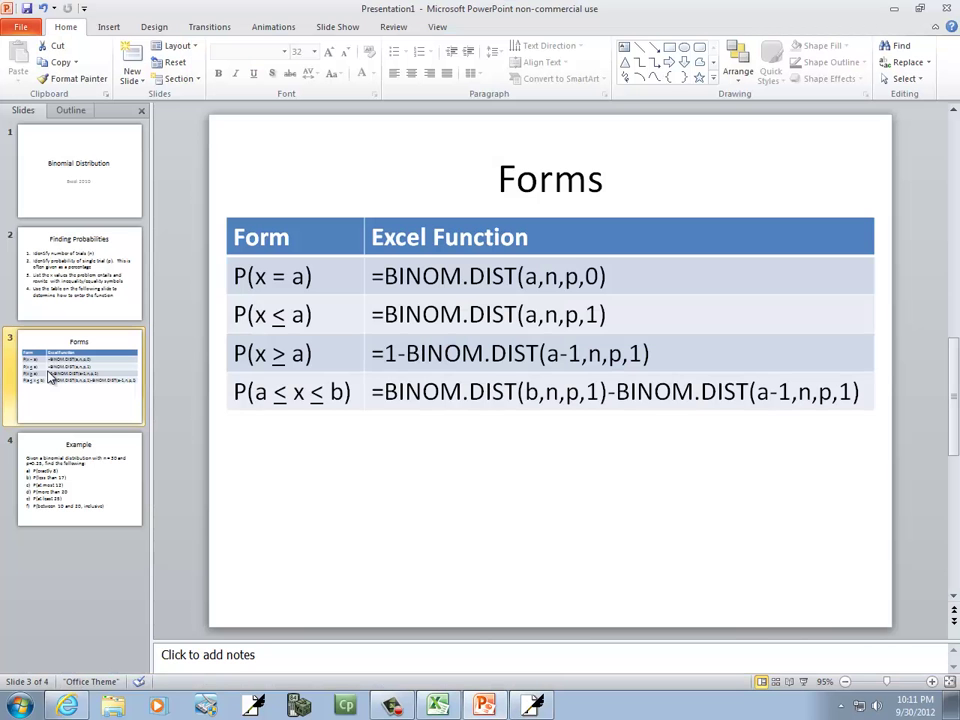
pyautogui.press('Down')
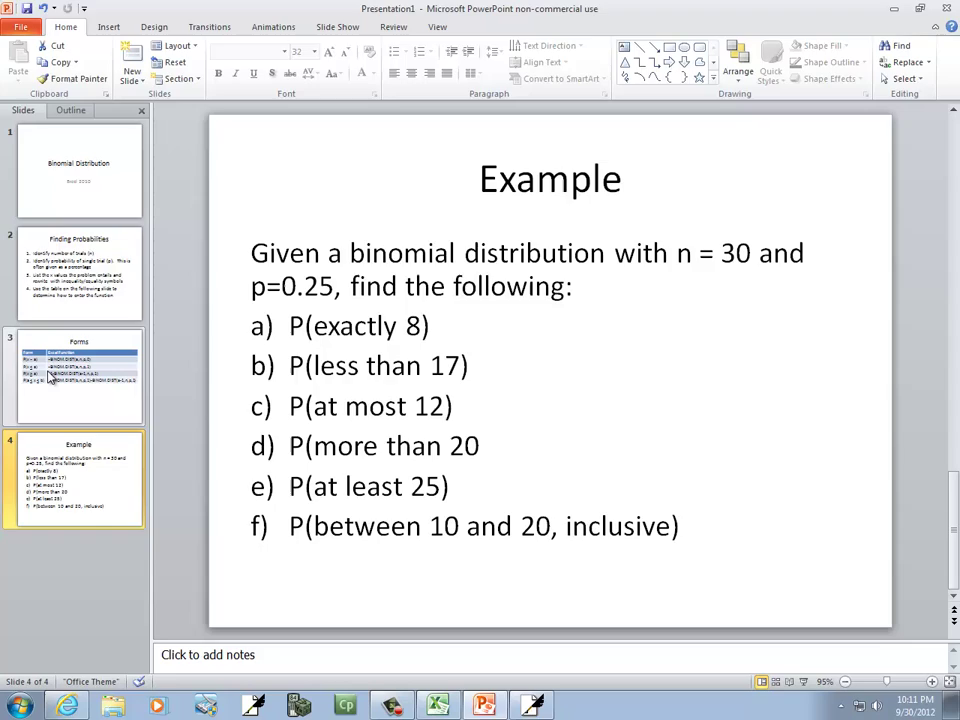
pyautogui.hotkey('alt', 'Tab')
pyautogui.moveTo(109, 381)
pyautogui.mouseDown()
pyautogui.moveTo(109, 404)
pyautogui.moveTo(110, 393)
pyautogui.mouseUp()
pyautogui.moveTo(131, 382)
pyautogui.mouseDown()
pyautogui.moveTo(134, 400)
pyautogui.moveTo(200, 390)
pyautogui.moveTo(274, 403)
pyautogui.mouseUp()
pyautogui.moveTo(283, 380); pyautogui.dragTo(284, 405)
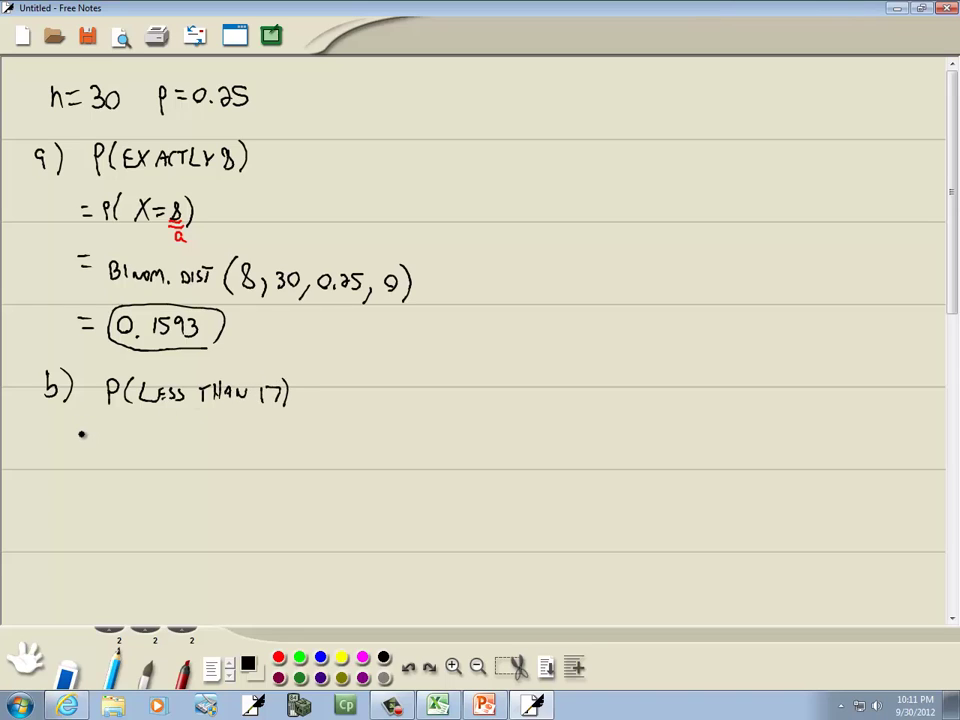
# Step: Rewrite part b as P(X ≤ 16) below the outcome list, checking the Finding Probabilities steps
pyautogui.moveTo(91, 430)
pyautogui.mouseDown()
pyautogui.moveTo(107, 440)
pyautogui.moveTo(158, 438)
pyautogui.moveTo(160, 455)
pyautogui.moveTo(274, 448)
pyautogui.moveTo(302, 459)
pyautogui.mouseUp()
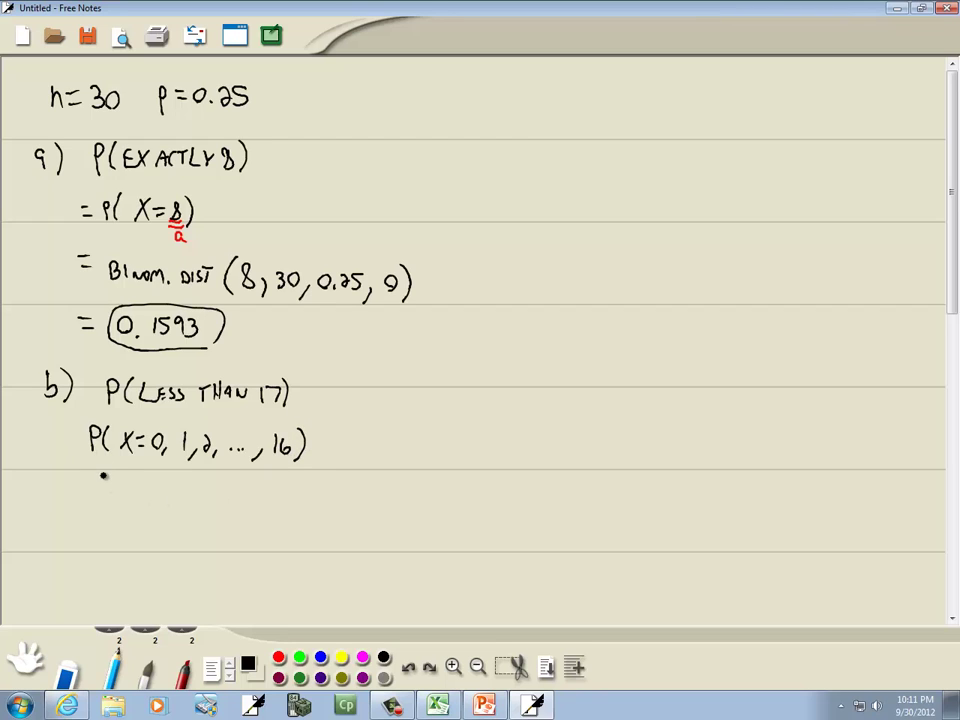
pyautogui.hotkey('alt', 'Tab')
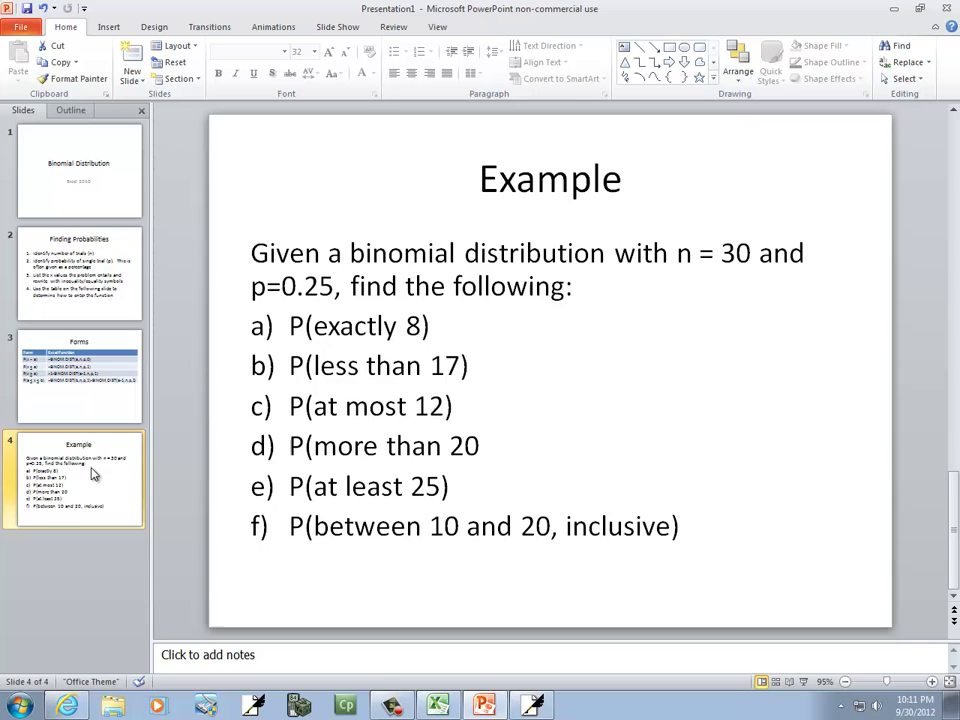
pyautogui.press('Up')
pyautogui.press('Up')
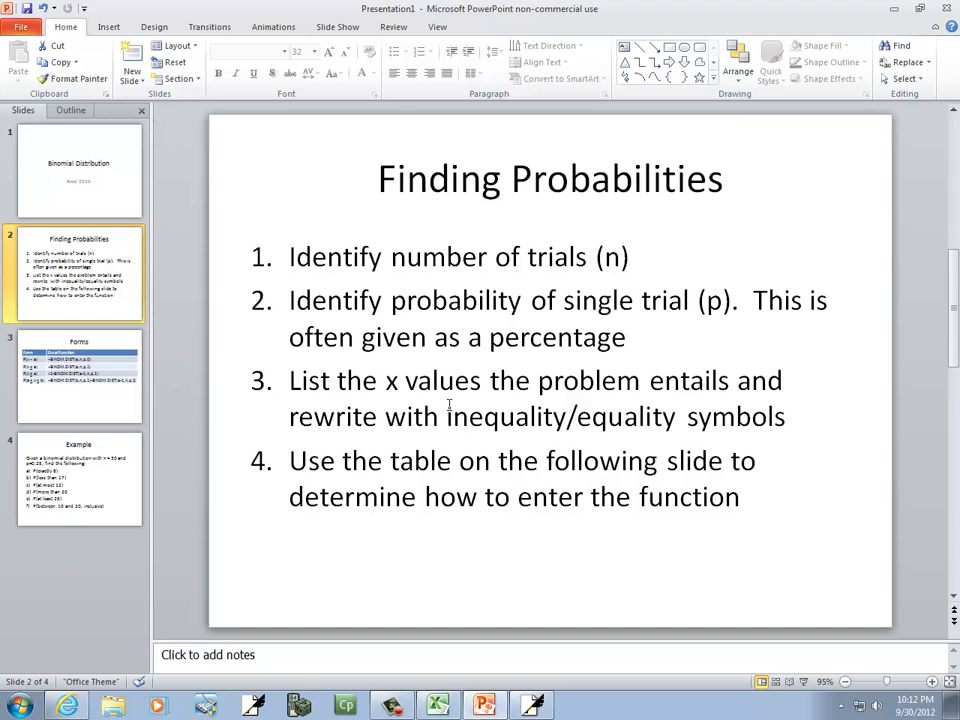
pyautogui.hotkey('alt', 'Tab')
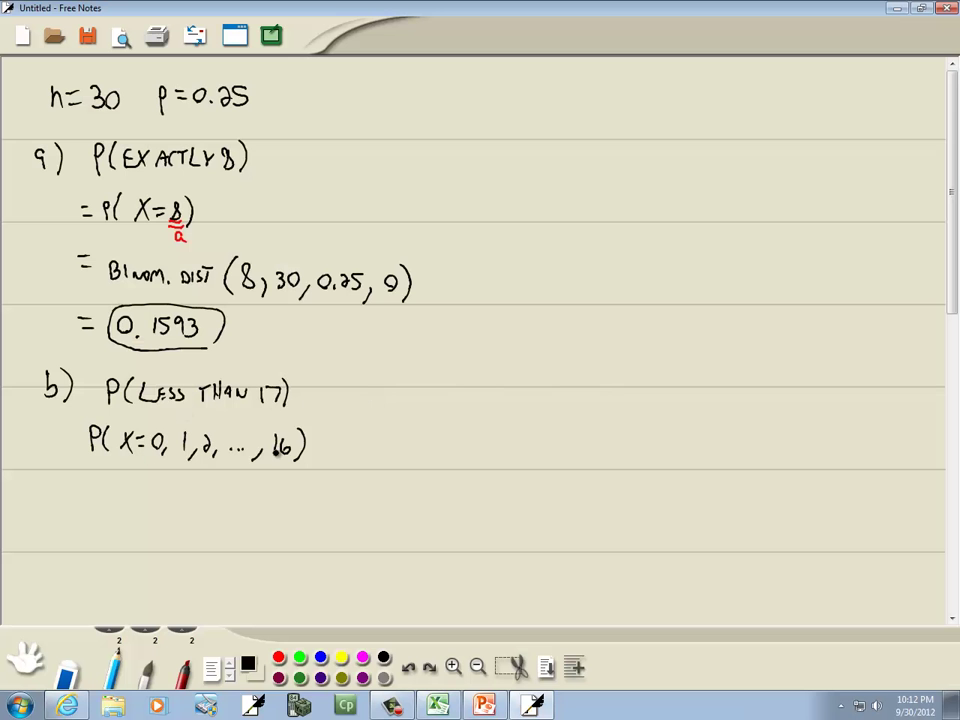
pyautogui.hotkey('alt', 'Tab')
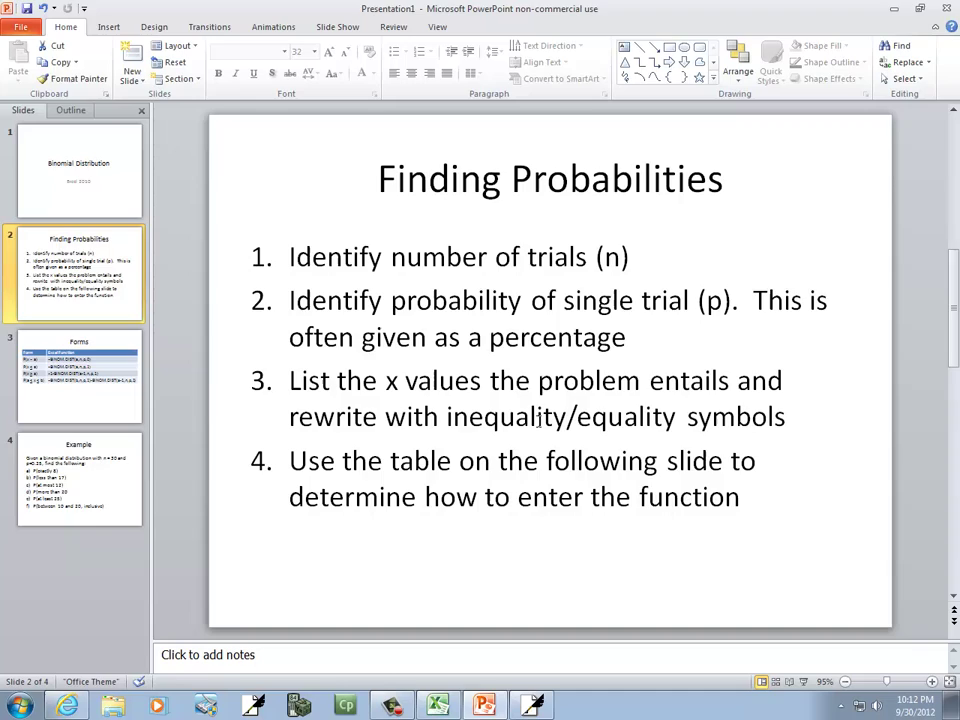
pyautogui.hotkey('alt', 'Tab')
pyautogui.moveTo(98, 478)
pyautogui.mouseDown()
pyautogui.moveTo(98, 496)
pyautogui.moveTo(146, 476)
pyautogui.moveTo(206, 500)
pyautogui.mouseUp()
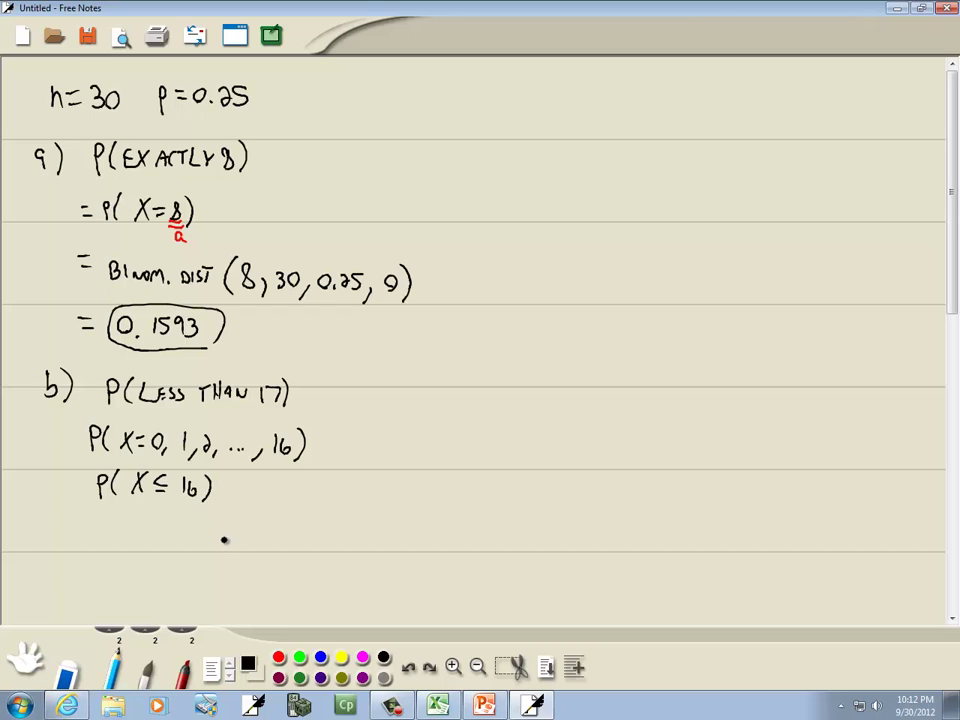
pyautogui.click(278, 657)
# Step: Underline 16 in red and label it a
pyautogui.moveTo(183, 503)
pyautogui.mouseDown()
pyautogui.moveTo(197, 505)
pyautogui.moveTo(200, 522)
pyautogui.mouseUp()
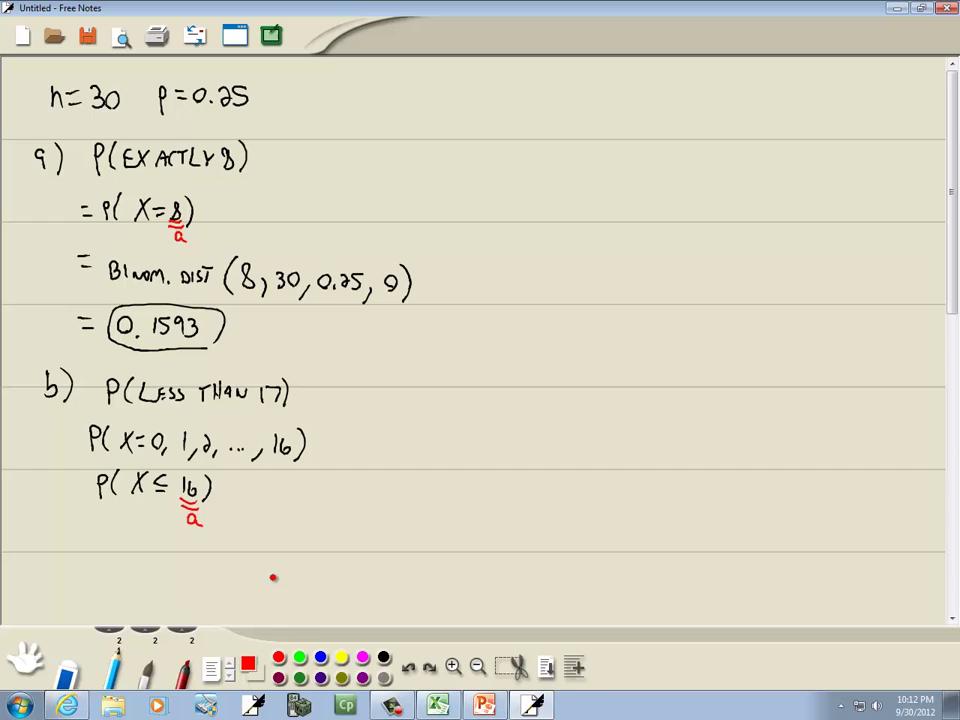
pyautogui.hotkey('alt', 'Tab')
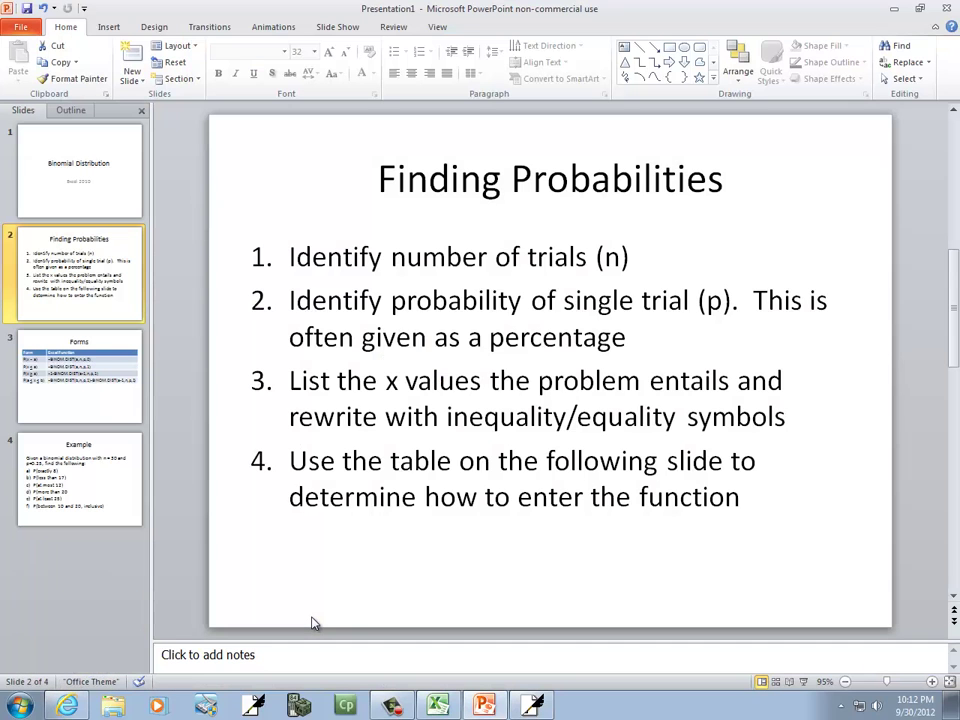
pyautogui.scroll(-1, 312, 623)
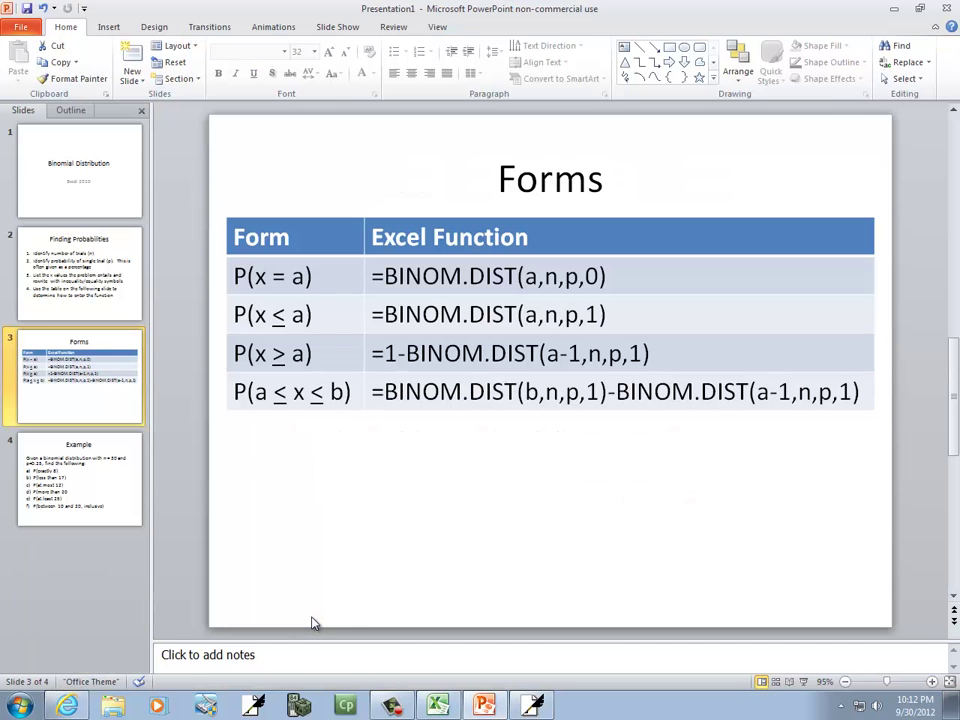
pyautogui.hotkey('alt', 'Tab')
pyautogui.hotkey('alt', 'Tab')
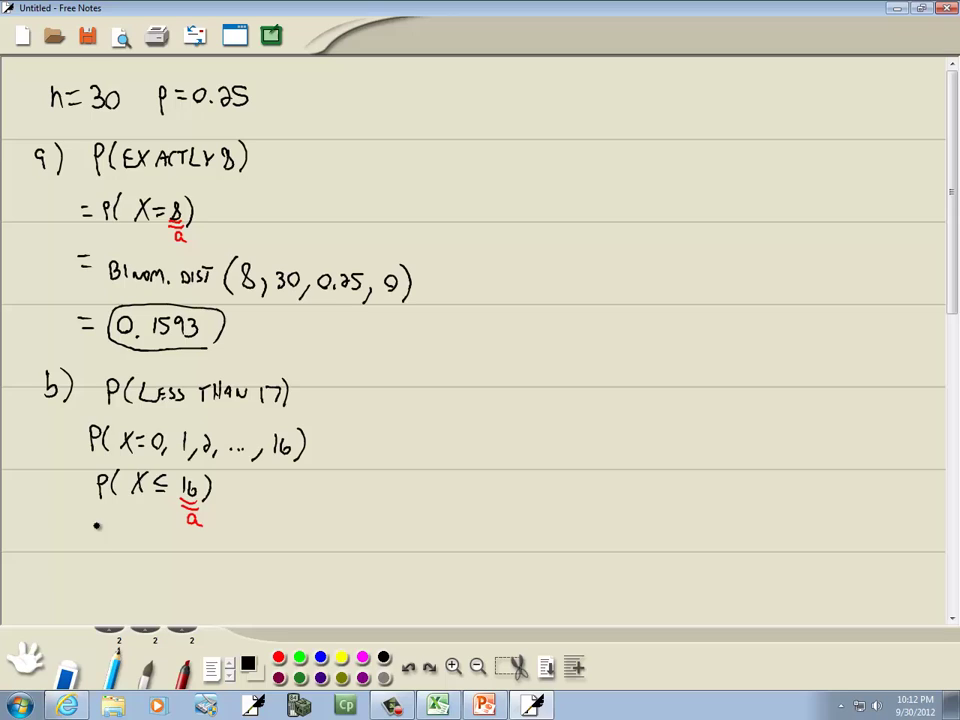
# Step: Write BINOM.DIST(16, 30, 0.25, 1) below P(X ≤ 16), checking the Forms table
pyautogui.moveTo(97, 540)
pyautogui.mouseDown()
pyautogui.moveTo(104, 553)
pyautogui.moveTo(134, 545)
pyautogui.moveTo(223, 553)
pyautogui.moveTo(274, 542)
pyautogui.mouseUp()
pyautogui.click(157, 551)
pyautogui.hotkey('alt', 'Tab')
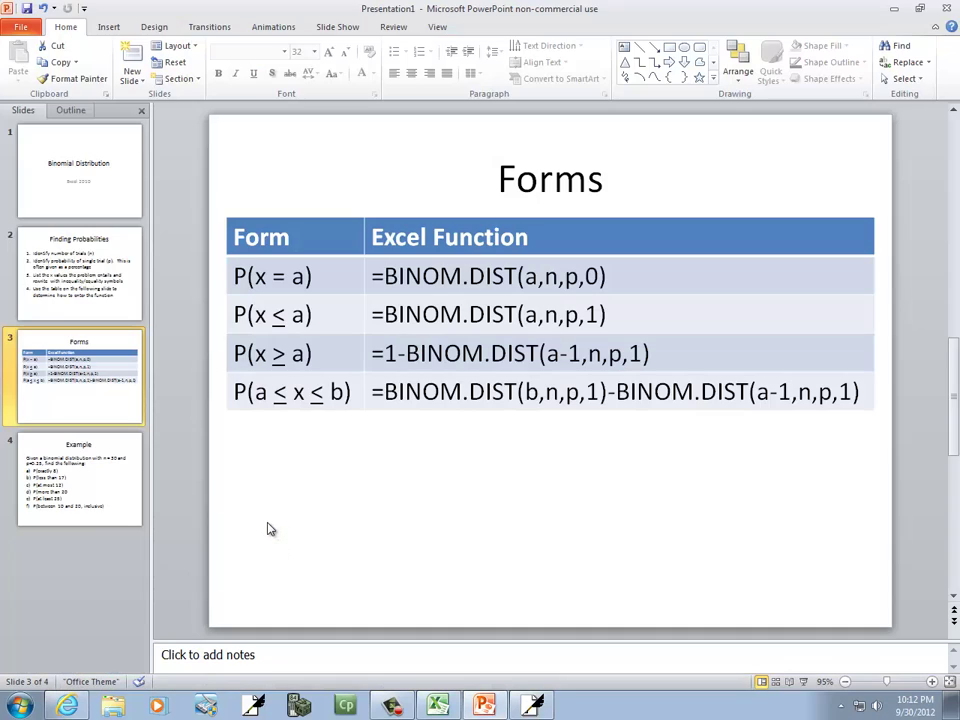
pyautogui.hotkey('alt', 'Tab')
pyautogui.moveTo(233, 540); pyautogui.dragTo(251, 552)
pyautogui.hotkey('alt', 'Tab')
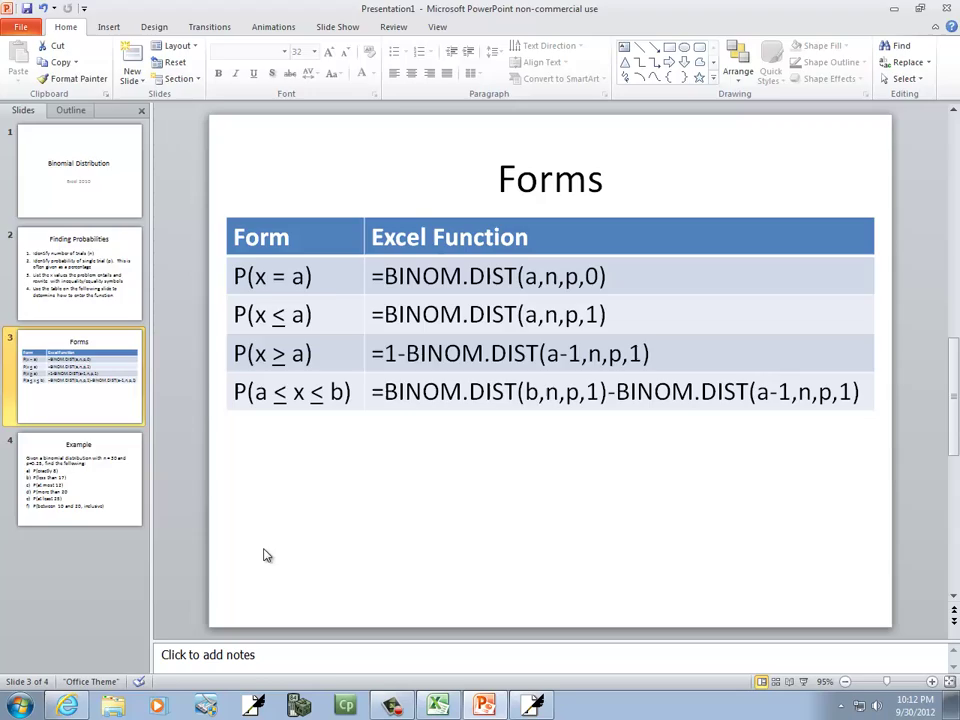
pyautogui.hotkey('alt', 'Tab')
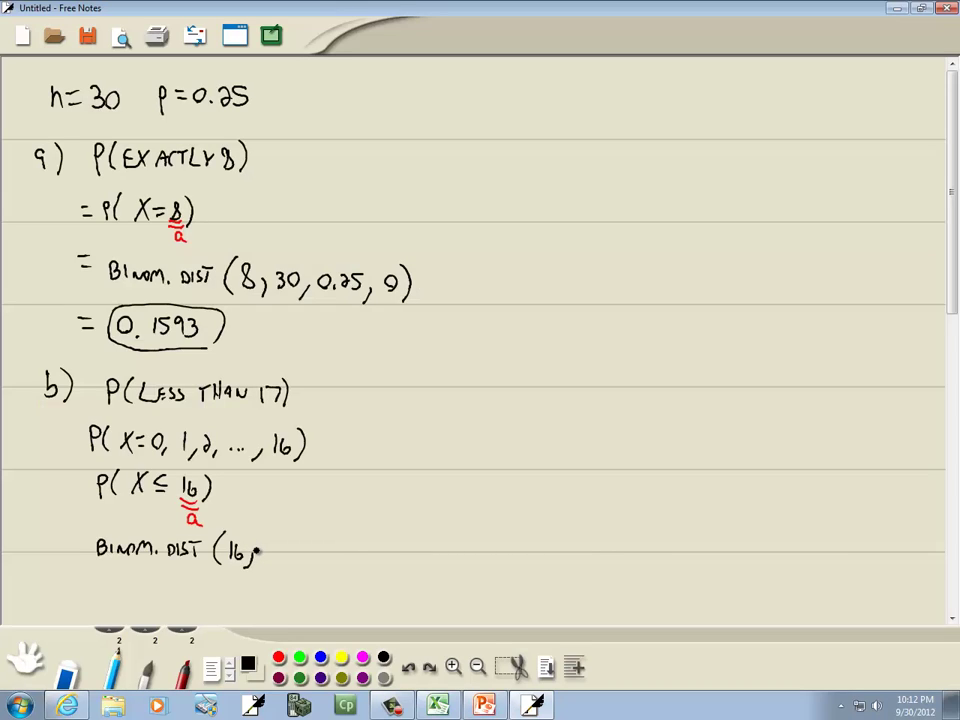
pyautogui.moveTo(258, 542); pyautogui.dragTo(339, 561)
pyautogui.click(356, 550)
pyautogui.hotkey('alt', 'Tab')
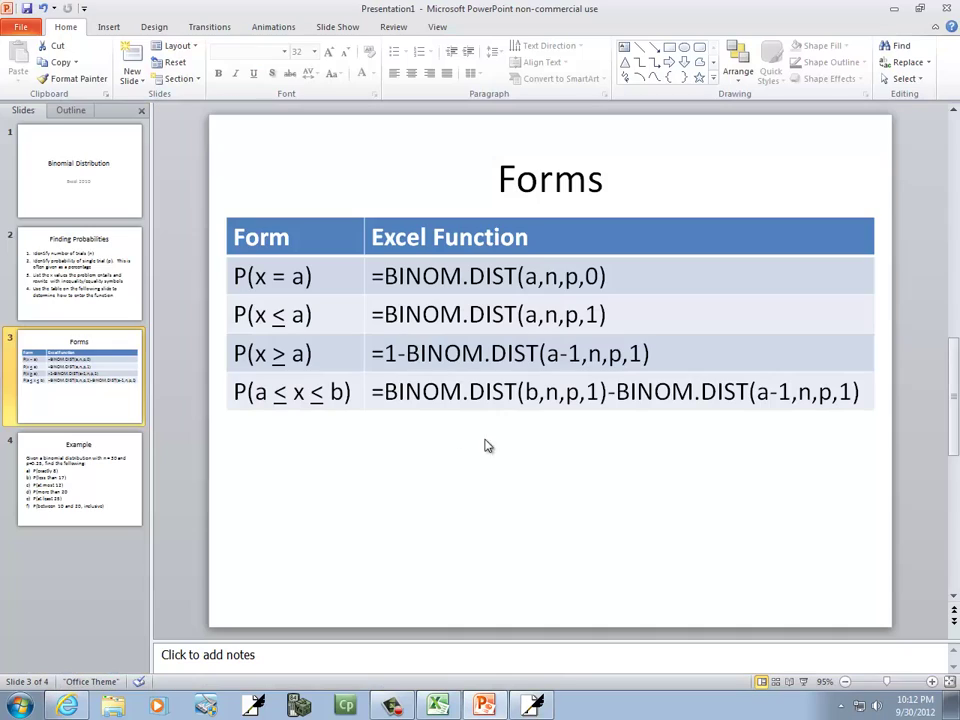
pyautogui.hotkey('alt', 'Tab')
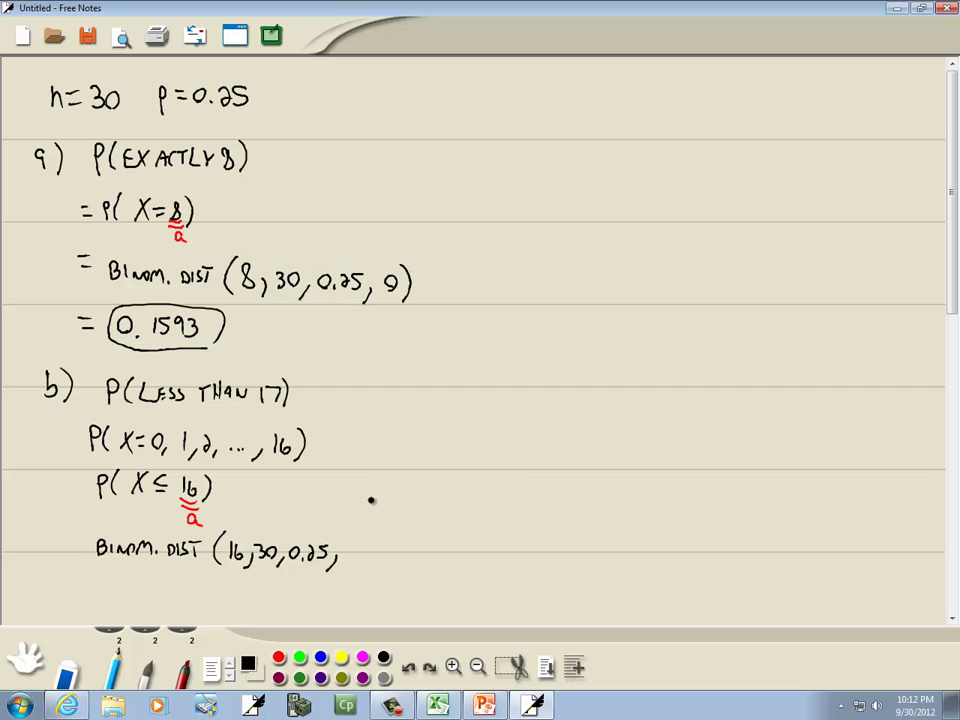
pyautogui.moveTo(349, 541)
pyautogui.mouseDown()
pyautogui.moveTo(349, 562)
pyautogui.moveTo(365, 565)
pyautogui.mouseUp()
# Step: Enter =binom.dist(16,30,0.25,1) in cell A2, giving 0.99978
pyautogui.hotkey('alt', 'Tab')
pyautogui.hotkey('alt', 'Tab')
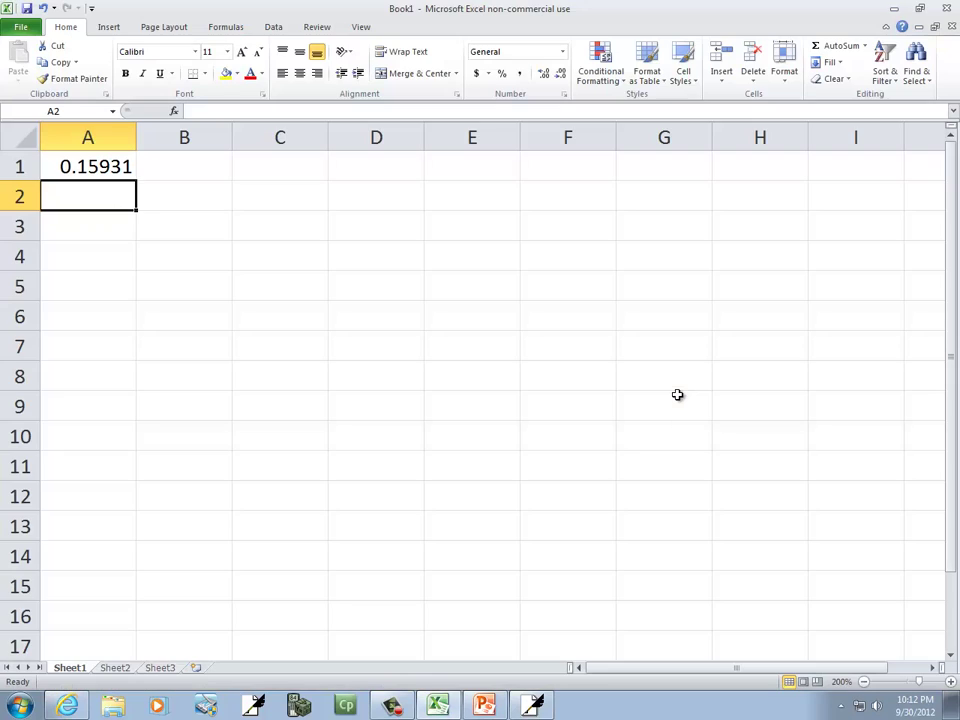
pyautogui.write('=')
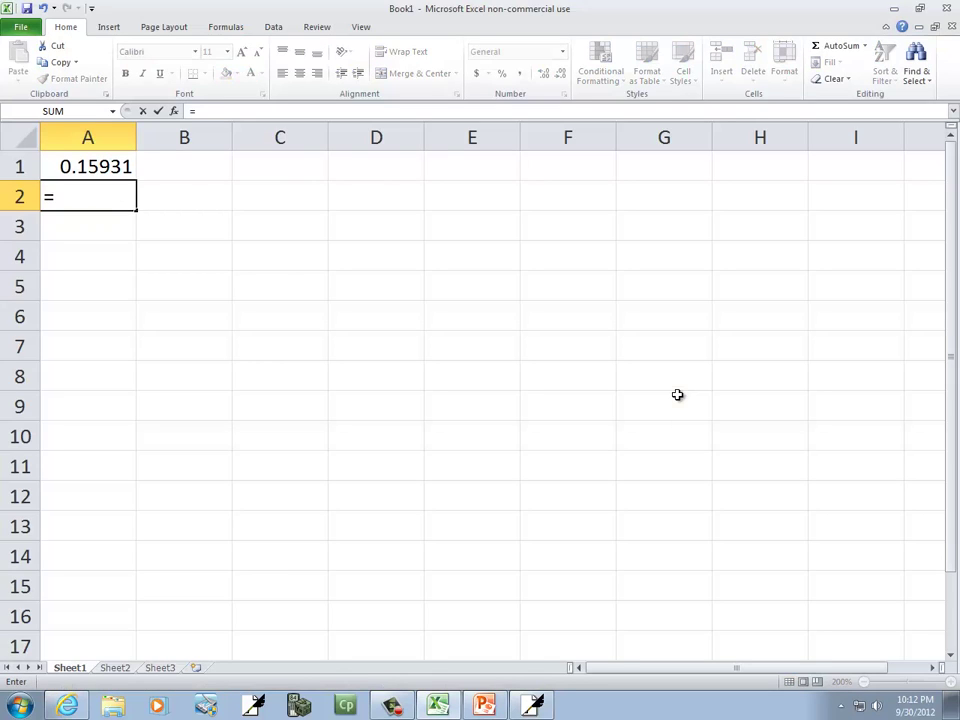
pyautogui.write('binom.d')
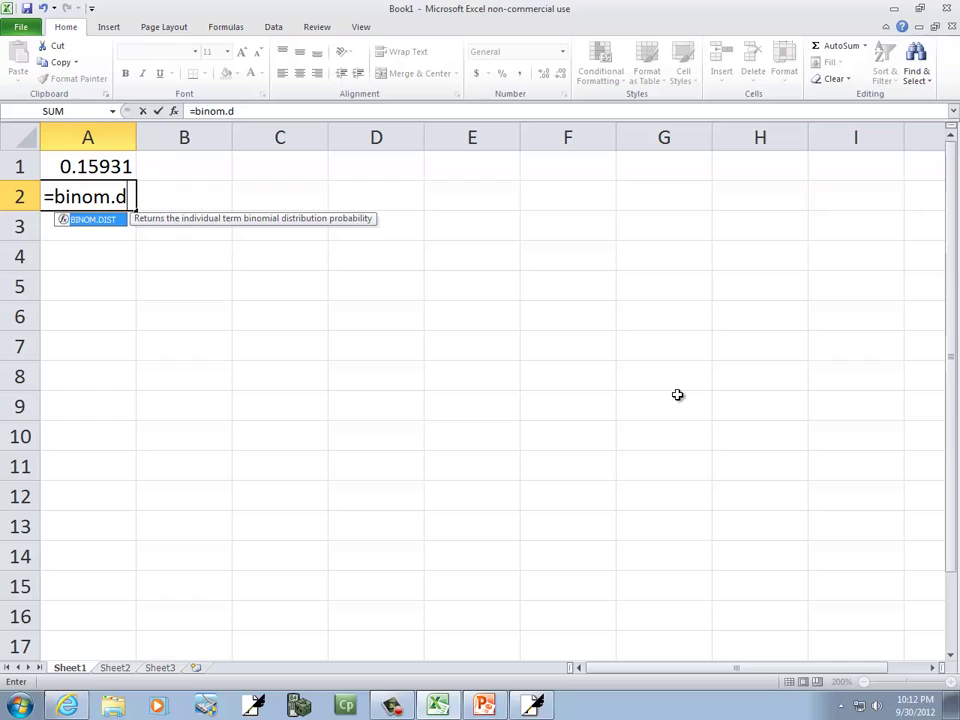
pyautogui.write('ist(16,')
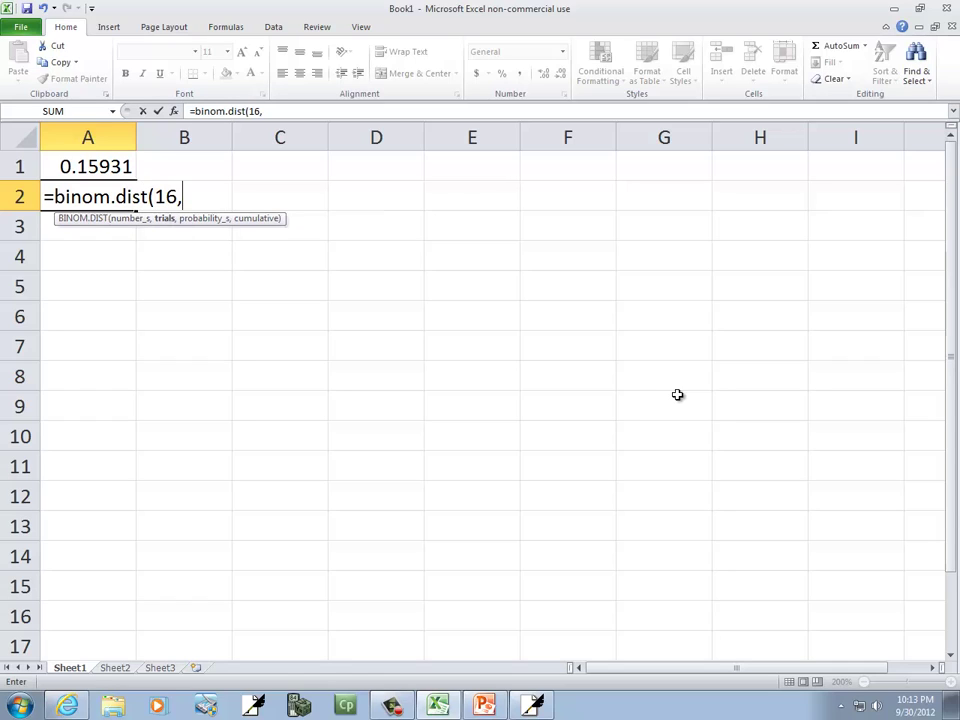
pyautogui.write('30,0.25')
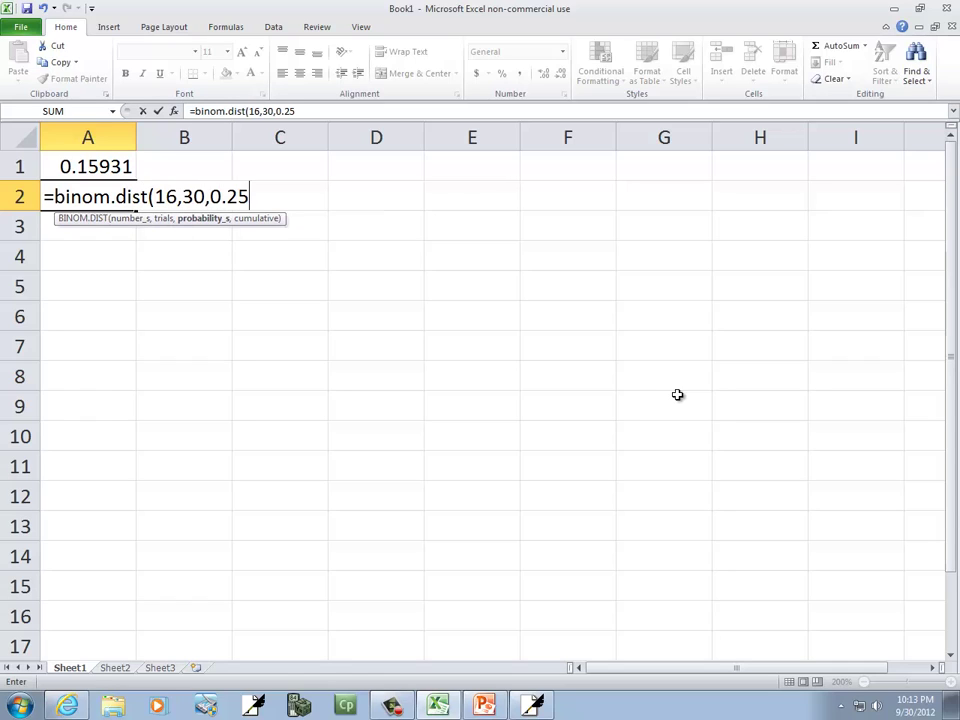
pyautogui.write(',1')
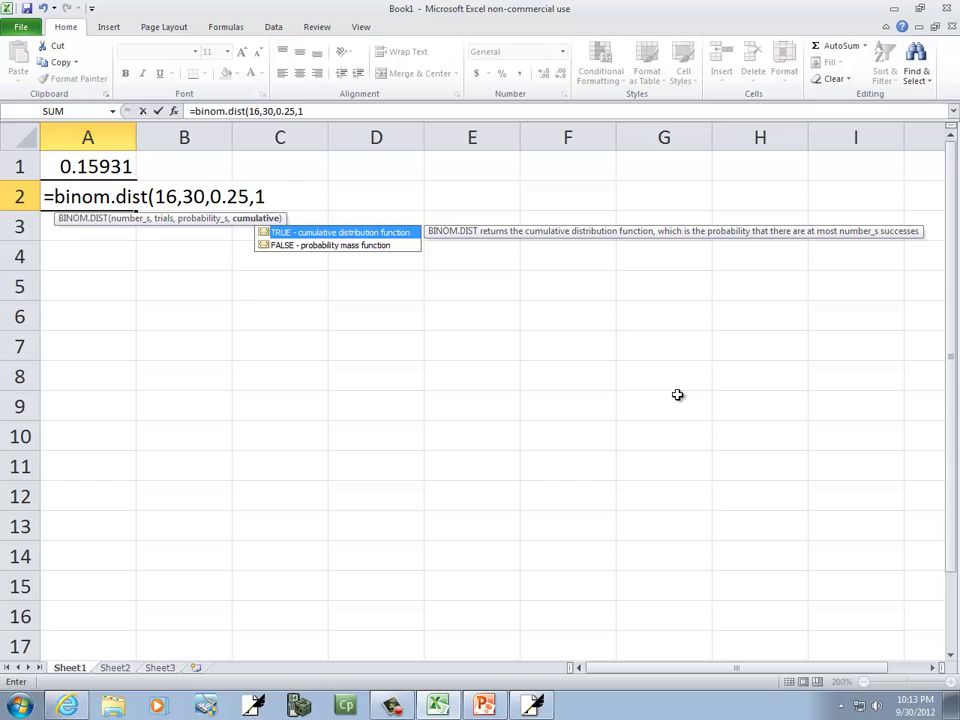
pyautogui.write(')')
pyautogui.press('Return')
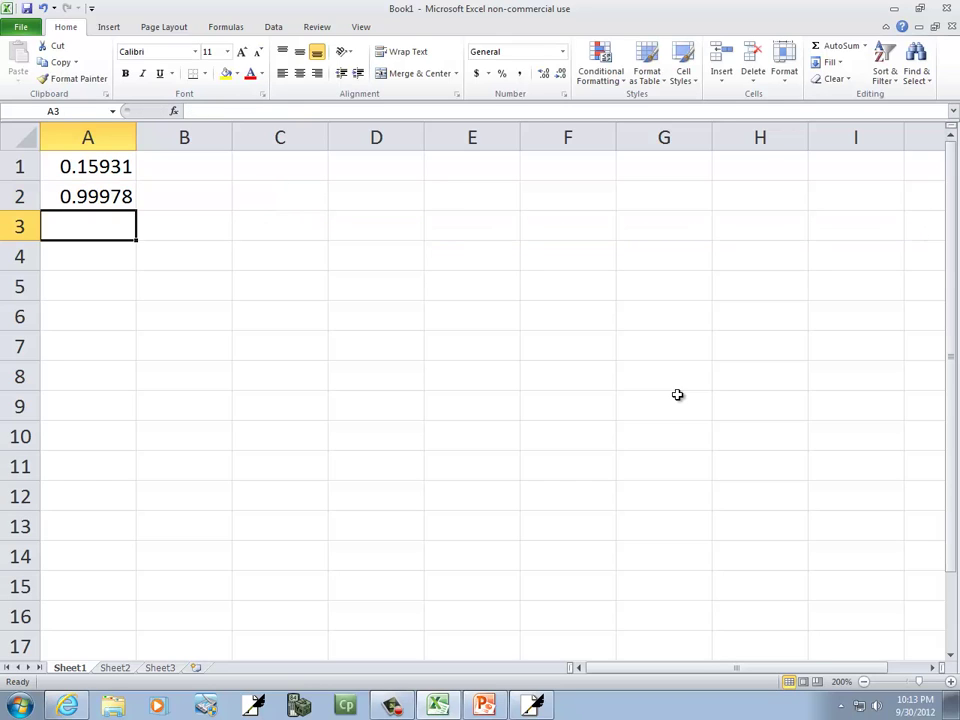
# Step: Write and circle 0.9998 beneath part b's formula in the notes
pyautogui.hotkey('alt', 'Tab')
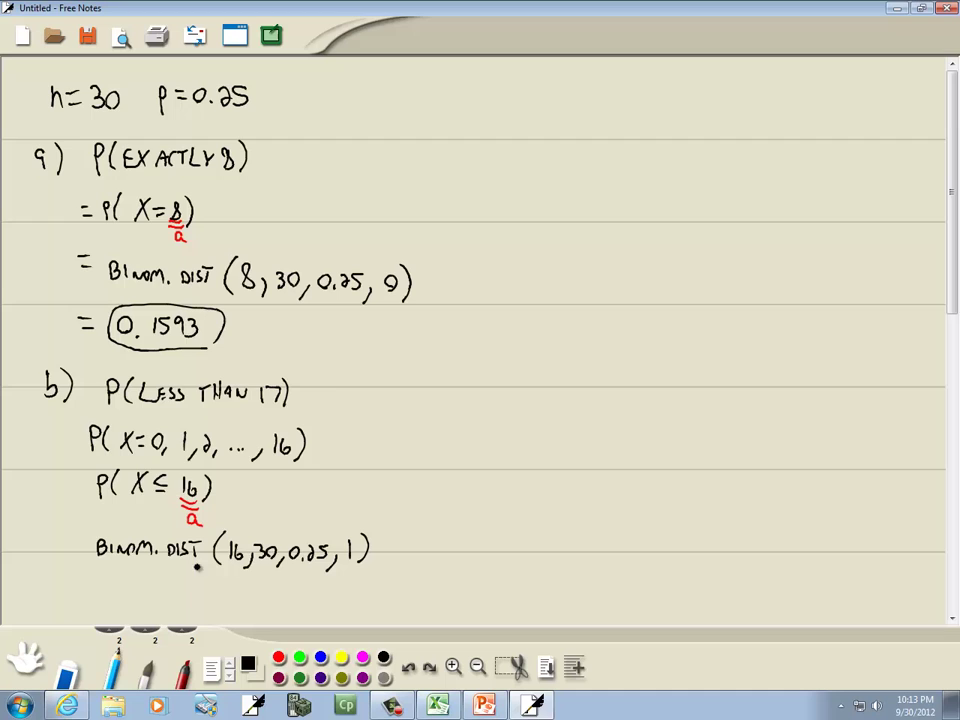
pyautogui.moveTo(136, 574); pyautogui.dragTo(137, 576)
pyautogui.click(158, 589)
pyautogui.hotkey('alt', 'Tab')
pyautogui.hotkey('alt', 'Tab')
pyautogui.moveTo(168, 584)
pyautogui.mouseDown()
pyautogui.moveTo(165, 598)
pyautogui.moveTo(208, 600)
pyautogui.moveTo(130, 606)
pyautogui.moveTo(228, 590)
pyautogui.moveTo(222, 606)
pyautogui.mouseUp()
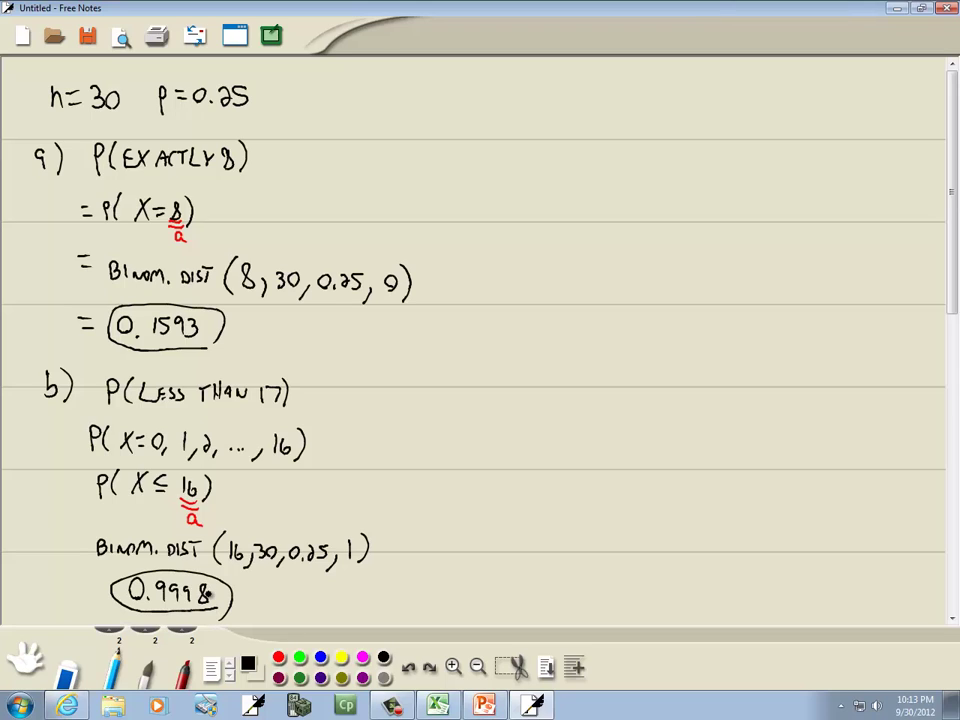
pyautogui.scroll(-5, 309, 467)
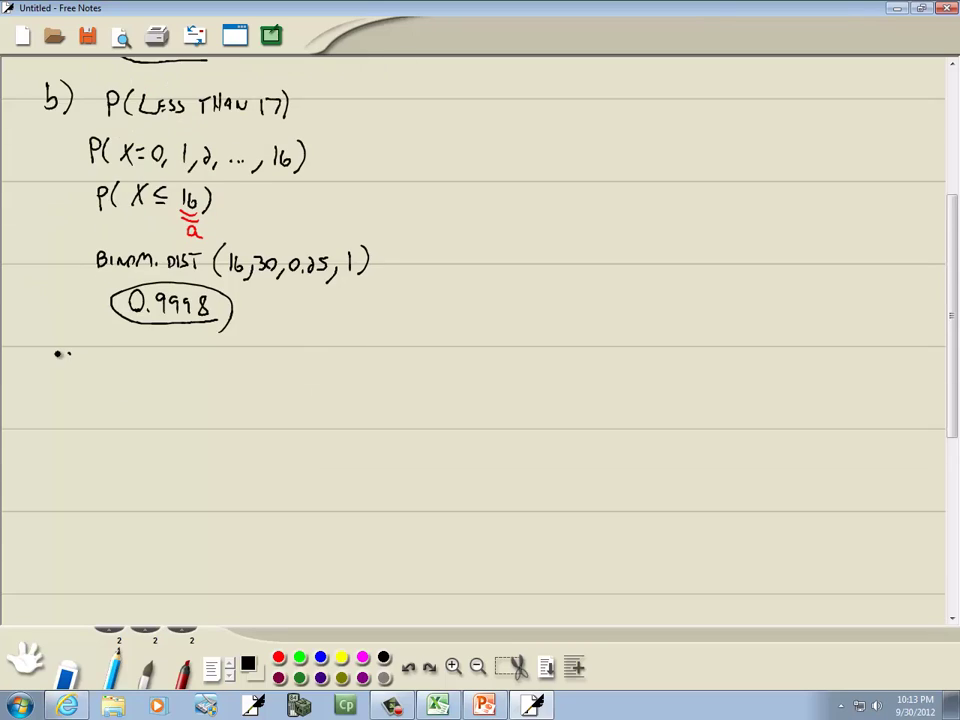
# Step: Label part C) and write P(AT MOST 12), referring to the Example slide
pyautogui.moveTo(66, 350); pyautogui.dragTo(64, 373)
pyautogui.moveTo(80, 348); pyautogui.dragTo(82, 374)
pyautogui.hotkey('alt', 'Tab')
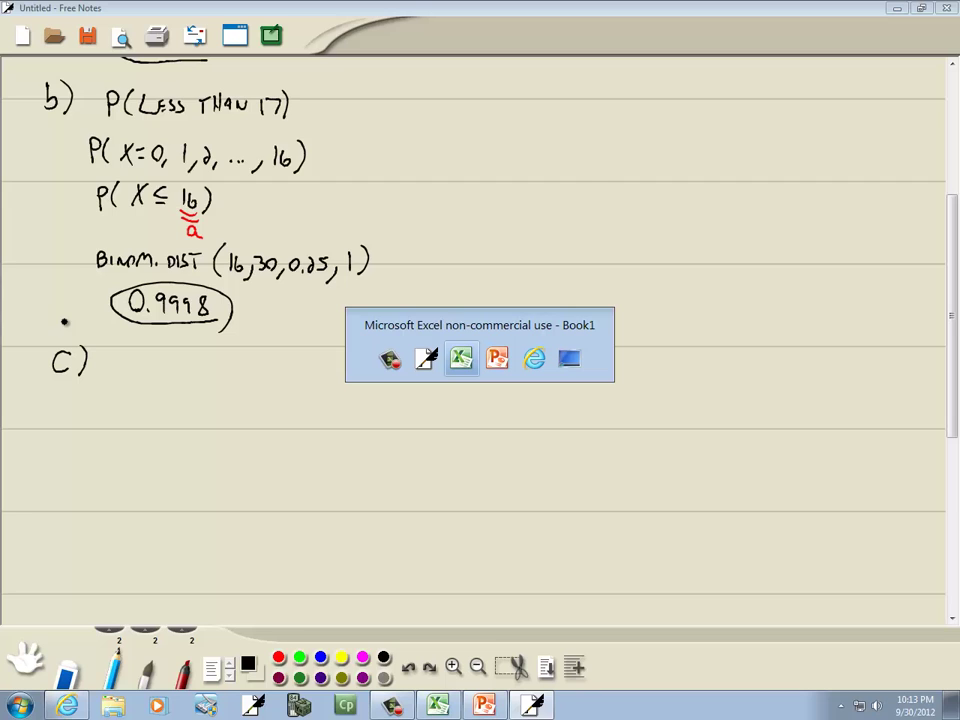
pyautogui.hotkey('alt', 'Tab')
pyautogui.press('Down')
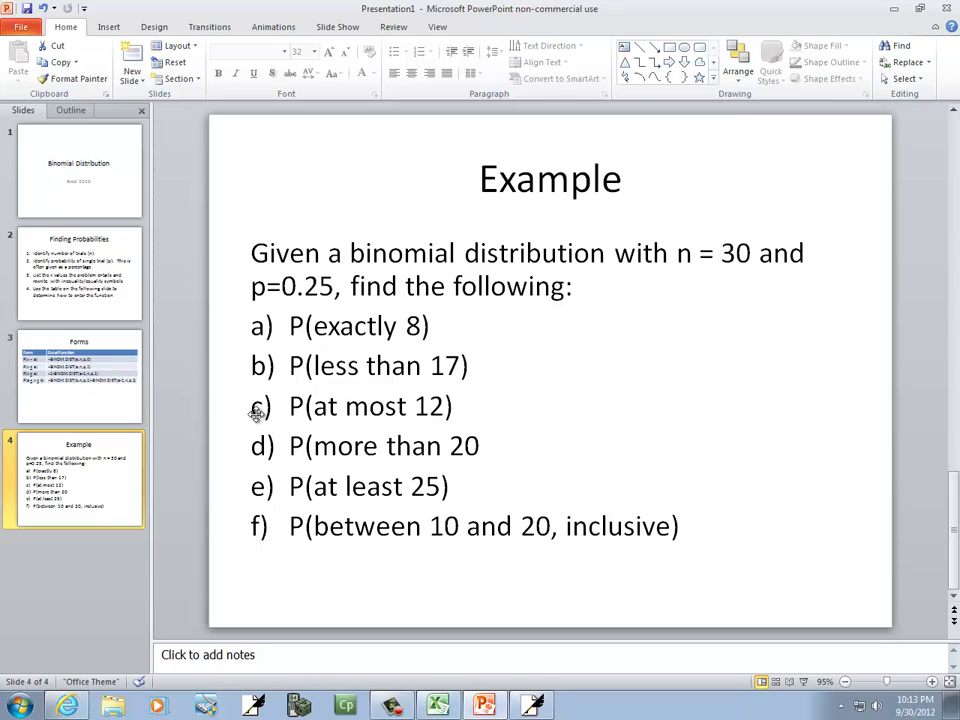
pyautogui.hotkey('alt', 'Tab')
pyautogui.moveTo(120, 374)
pyautogui.mouseDown()
pyautogui.moveTo(127, 362)
pyautogui.moveTo(131, 376)
pyautogui.moveTo(224, 375)
pyautogui.mouseUp()
pyautogui.moveTo(227, 364); pyautogui.dragTo(254, 377)
pyautogui.moveTo(258, 366); pyautogui.dragTo(275, 383)
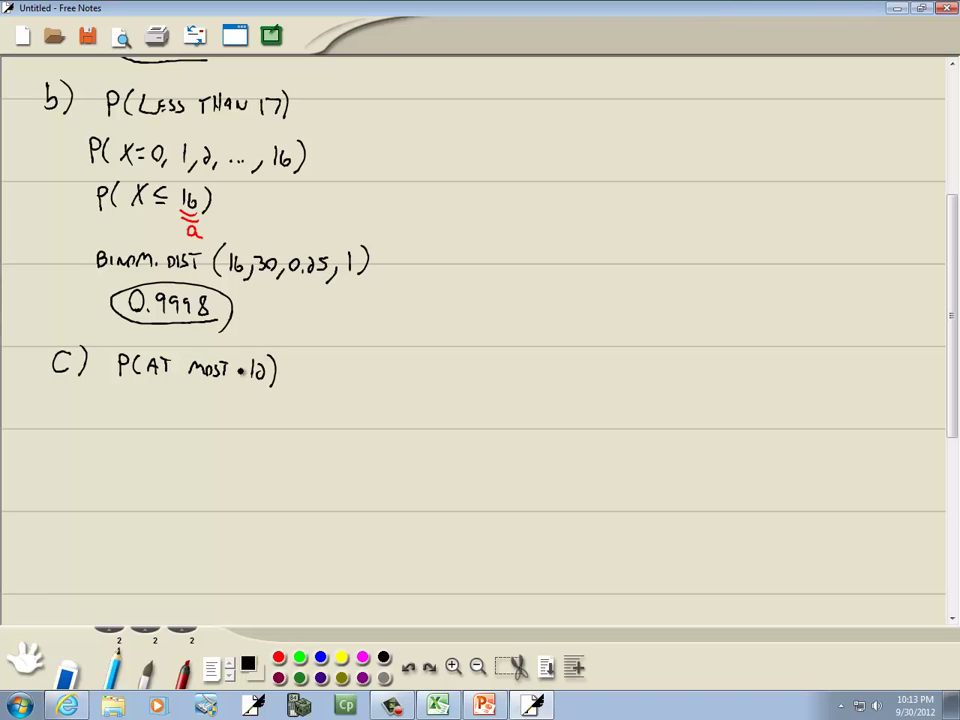
# Step: Write the outcomes below as P(X = 0, 1, 2, …, 12)
pyautogui.moveTo(97, 418); pyautogui.dragTo(96, 399)
pyautogui.moveTo(97, 399)
pyautogui.mouseDown()
pyautogui.moveTo(108, 424)
pyautogui.moveTo(133, 424)
pyautogui.mouseUp()
pyautogui.moveTo(134, 403)
pyautogui.mouseDown()
pyautogui.moveTo(122, 424)
pyautogui.moveTo(160, 413)
pyautogui.mouseUp()
pyautogui.moveTo(150, 421)
pyautogui.mouseDown()
pyautogui.moveTo(179, 412)
pyautogui.moveTo(184, 432)
pyautogui.mouseUp()
pyautogui.moveTo(200, 411); pyautogui.dragTo(206, 432)
pyautogui.moveTo(219, 414)
pyautogui.mouseDown()
pyautogui.moveTo(231, 433)
pyautogui.moveTo(247, 429)
pyautogui.mouseUp()
pyautogui.moveTo(256, 428); pyautogui.dragTo(257, 429)
pyautogui.moveTo(266, 428); pyautogui.dragTo(290, 428)
pyautogui.moveTo(293, 415); pyautogui.dragTo(306, 433)
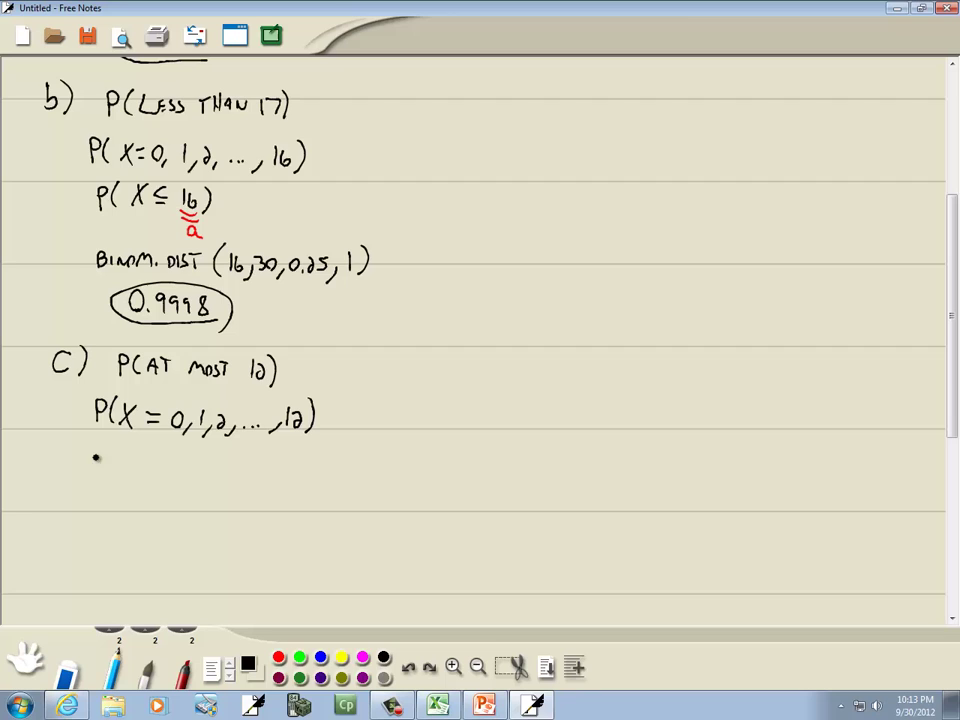
pyautogui.hotkey('alt', 'Tab')
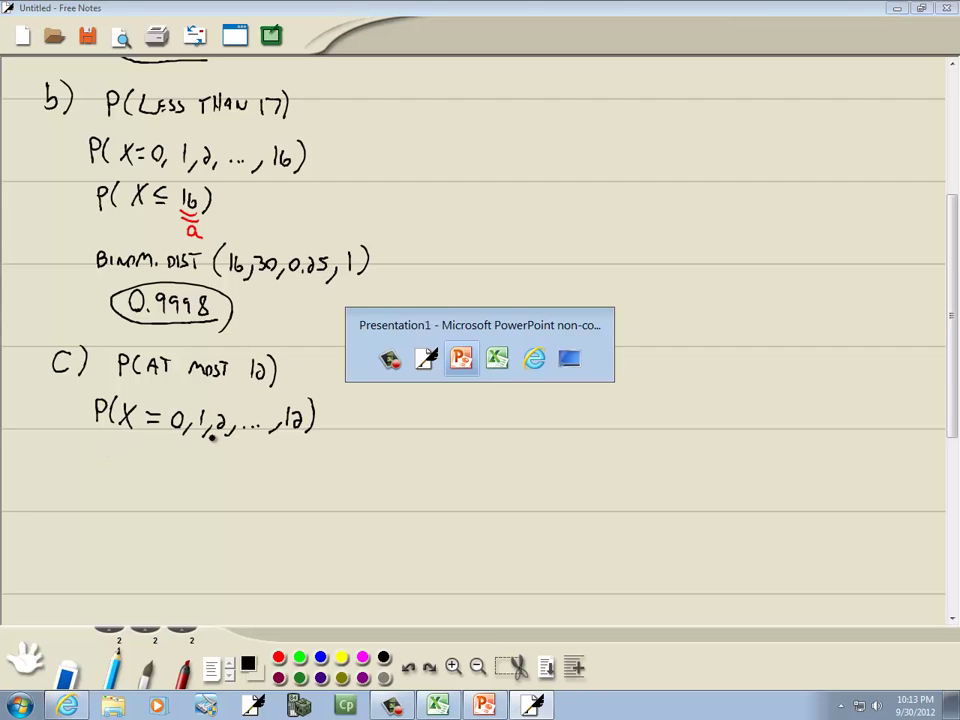
pyautogui.hotkey('alt', 'Tab')
pyautogui.hotkey('alt', 'Tab')
pyautogui.hotkey('alt', 'Tab')
pyautogui.hotkey('alt', 'Tab')
pyautogui.hotkey('alt', 'Tab')
pyautogui.hotkey('alt', 'Tab')
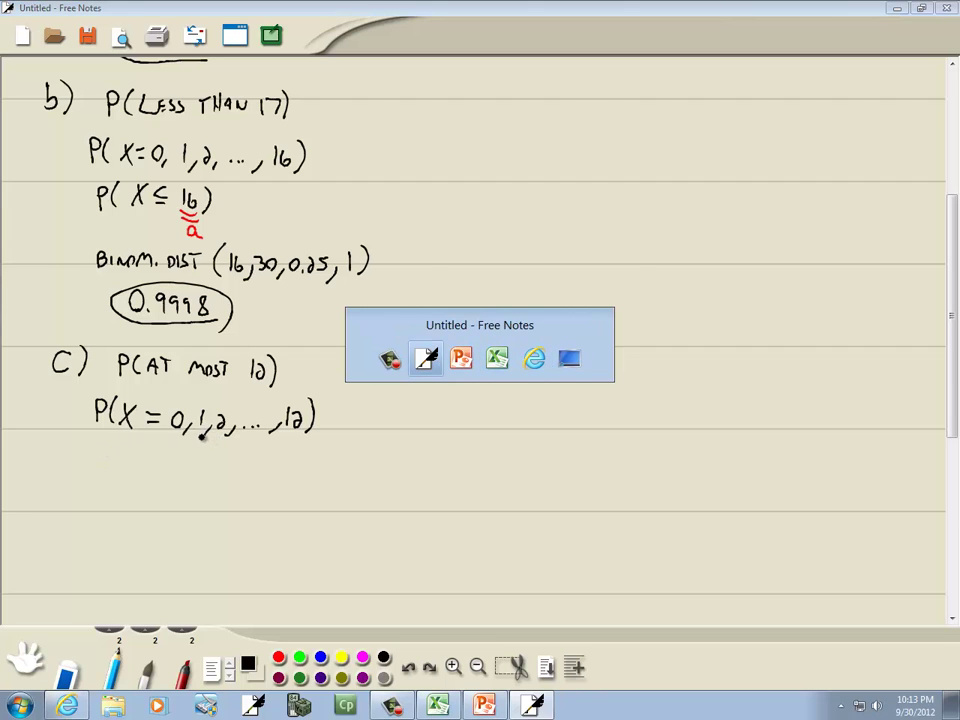
# Step: After reviewing the Finding Probabilities slide, write P(X ≤ 12) under part c's list
pyautogui.press('pageup')
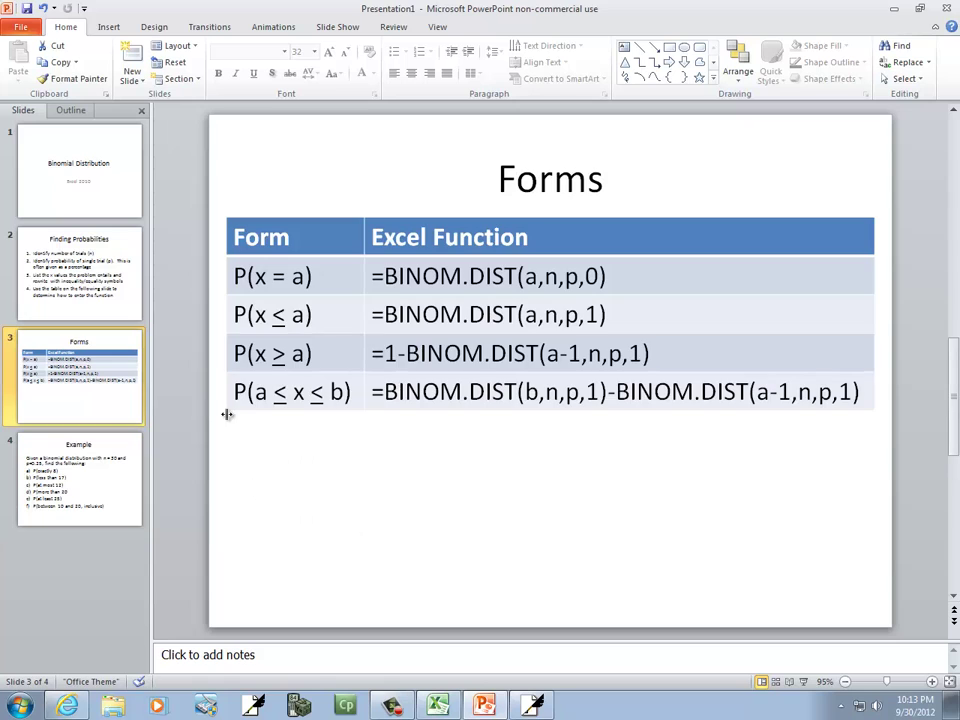
pyautogui.press('pageup')
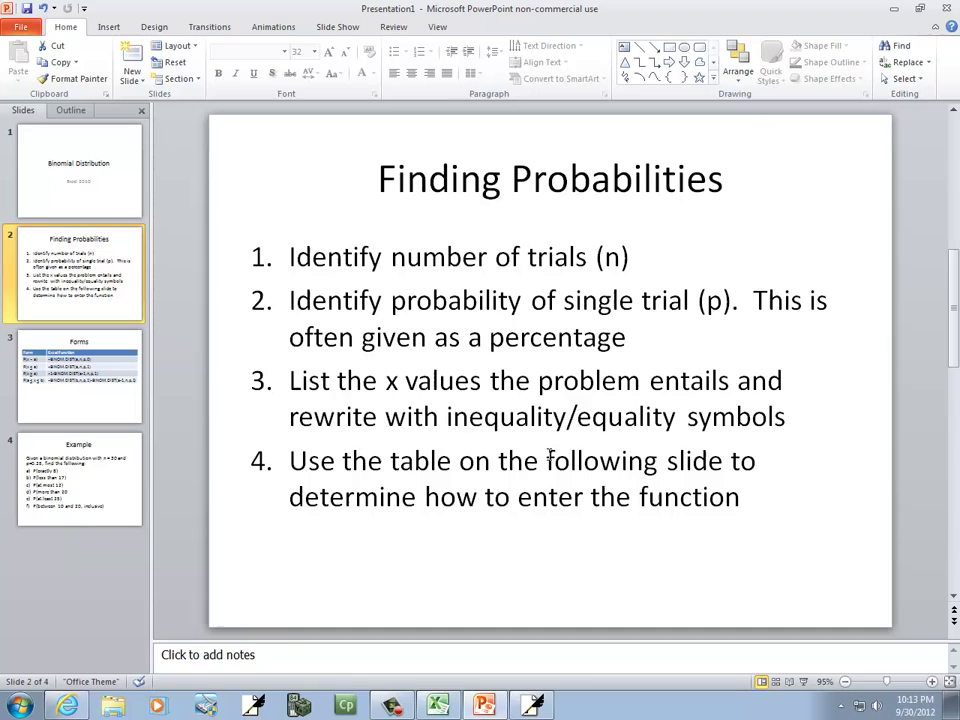
pyautogui.hotkey('alt', 'Tab')
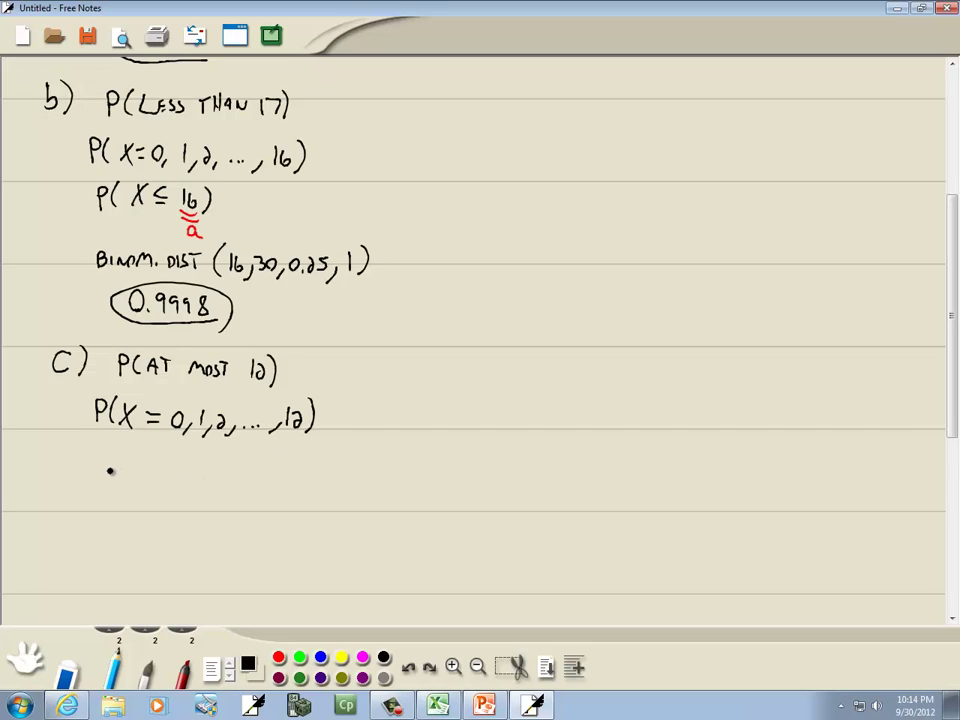
pyautogui.moveTo(110, 470)
pyautogui.mouseDown()
pyautogui.moveTo(112, 460)
pyautogui.moveTo(122, 472)
pyautogui.moveTo(150, 472)
pyautogui.mouseUp()
pyautogui.moveTo(148, 452)
pyautogui.mouseDown()
pyautogui.moveTo(134, 472)
pyautogui.moveTo(168, 464)
pyautogui.mouseUp()
pyautogui.moveTo(156, 469); pyautogui.dragTo(184, 476)
pyautogui.moveTo(189, 455); pyautogui.dragTo(209, 478)
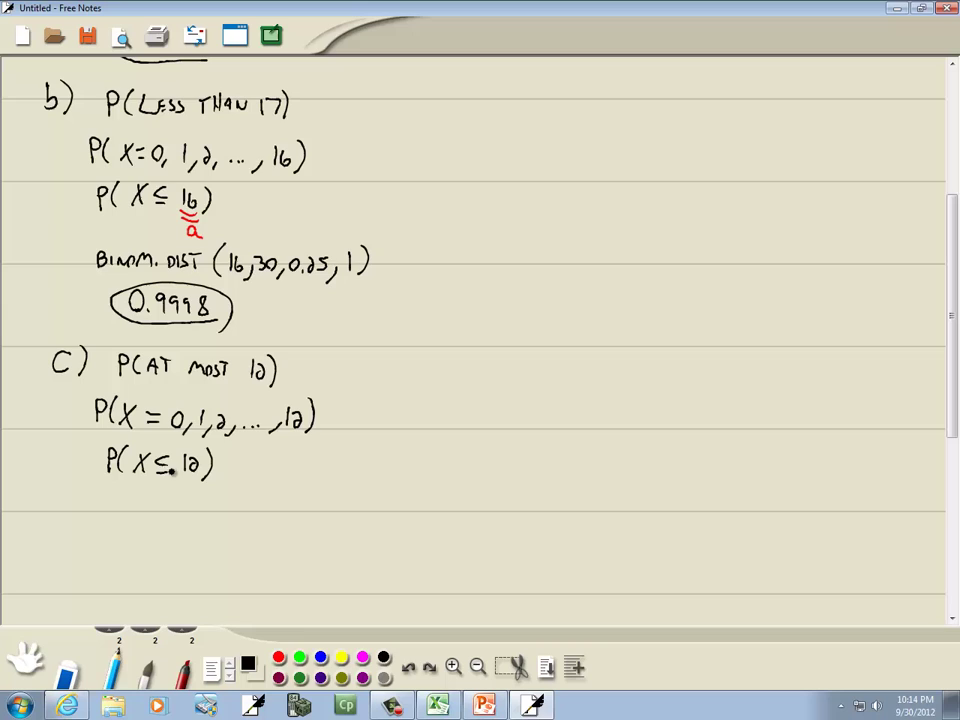
# Step: Underline 12 in red, label it a, and return to black ink
pyautogui.click(278, 657)
pyautogui.moveTo(183, 479)
pyautogui.mouseDown()
pyautogui.moveTo(199, 482)
pyautogui.moveTo(190, 499)
pyautogui.moveTo(199, 502)
pyautogui.mouseUp()
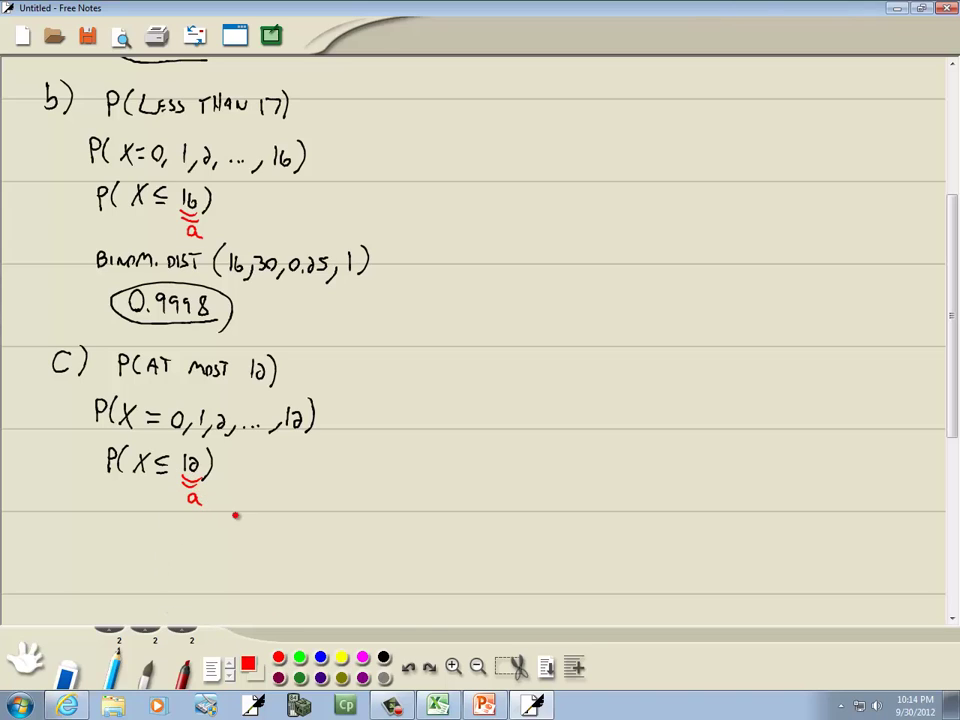
pyautogui.click(385, 657)
# Step: Write BINOM.DIST(12, 30, 0.25, 1) below the inequality, checking the Forms slide
pyautogui.moveTo(110, 532)
pyautogui.mouseDown()
pyautogui.moveTo(203, 543)
pyautogui.moveTo(227, 523)
pyautogui.moveTo(223, 550)
pyautogui.mouseUp()
pyautogui.hotkey('alt', 'Tab')
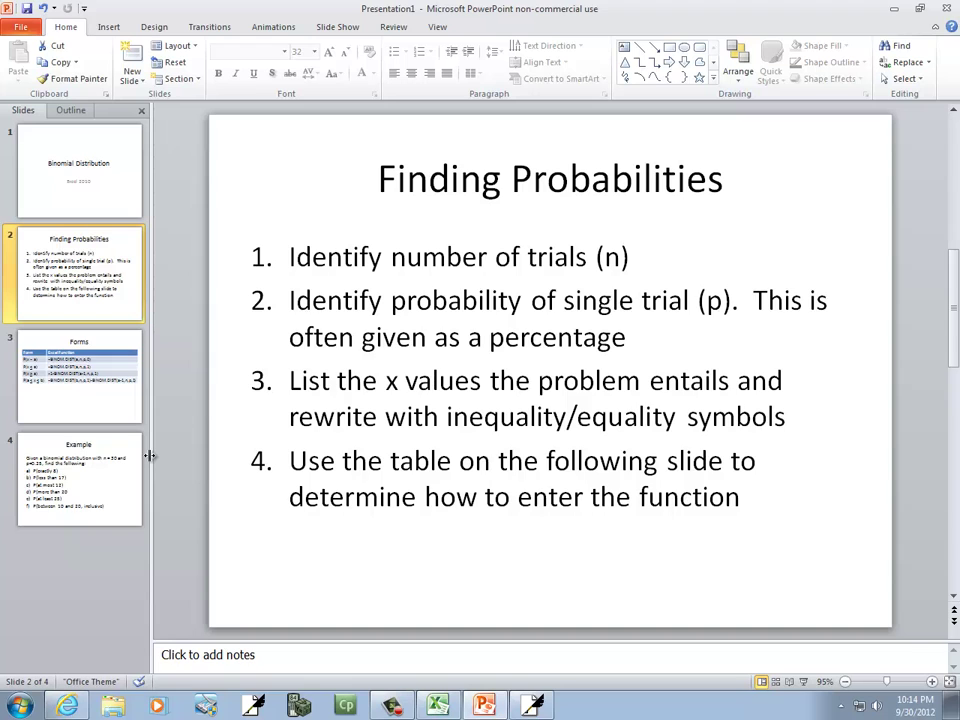
pyautogui.press('pagedown')
pyautogui.hotkey('alt', 'Tab')
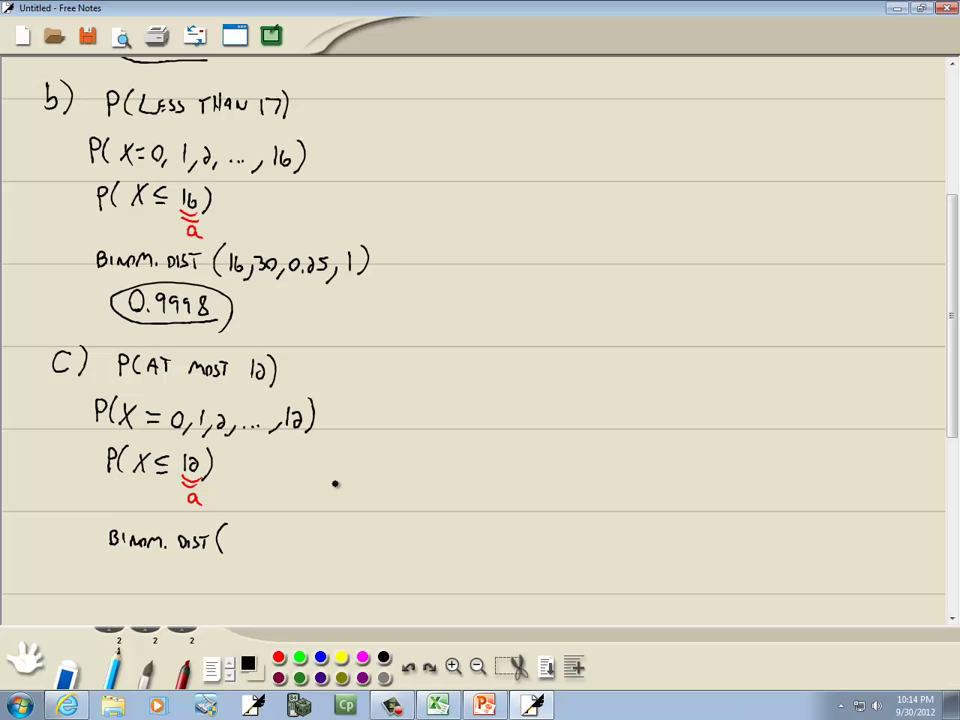
pyautogui.hotkey('alt', 'Tab')
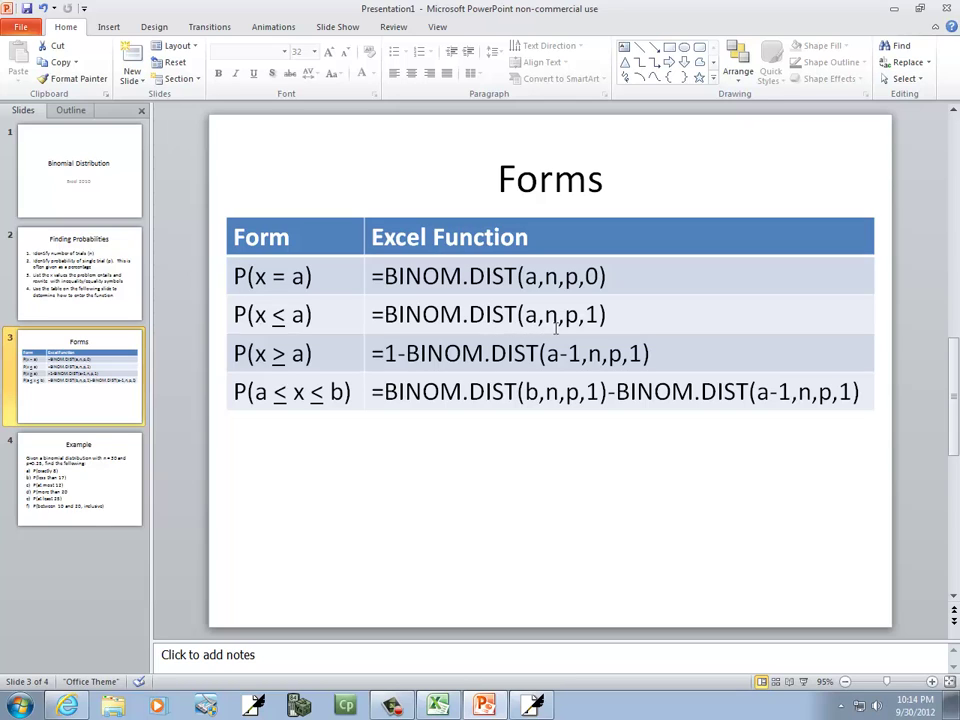
pyautogui.hotkey('alt', 'Tab')
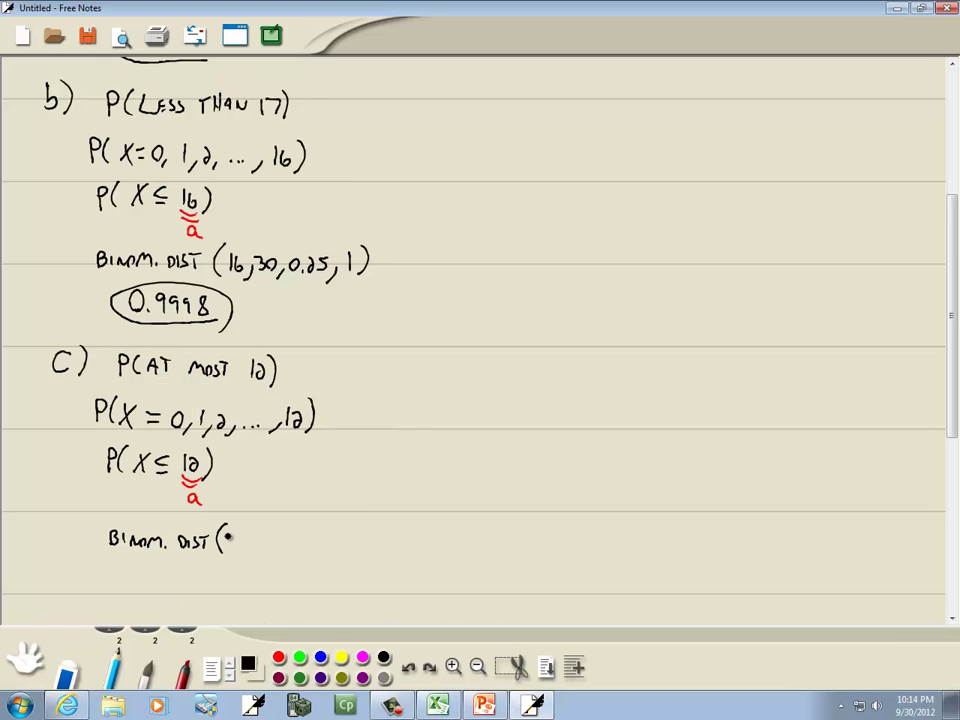
pyautogui.moveTo(228, 537)
pyautogui.mouseDown()
pyautogui.moveTo(238, 552)
pyautogui.moveTo(354, 544)
pyautogui.moveTo(364, 533)
pyautogui.moveTo(370, 555)
pyautogui.mouseUp()
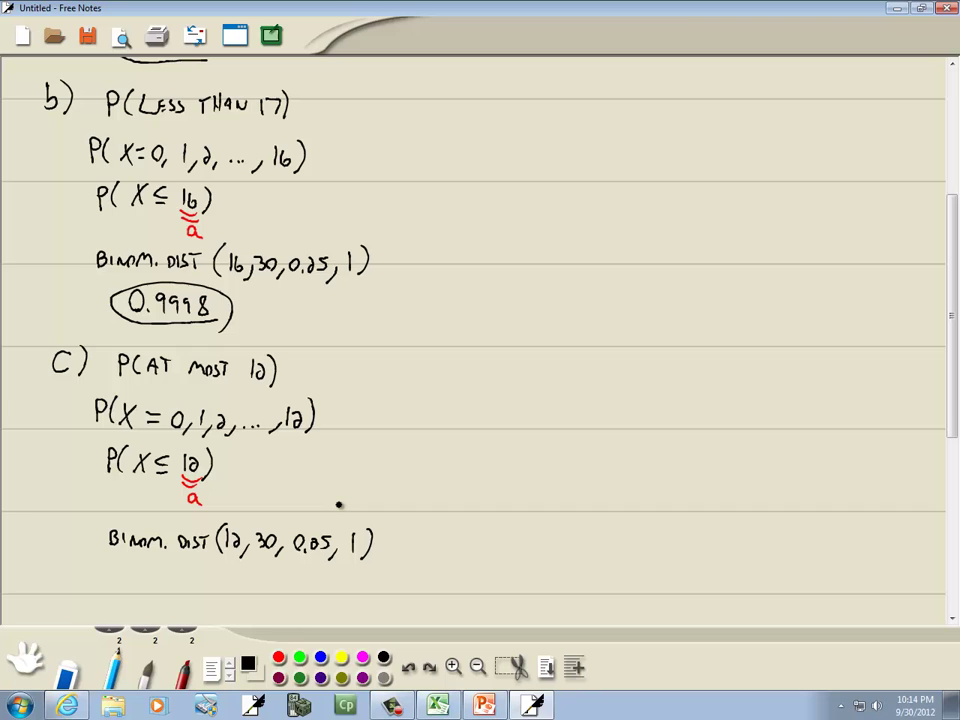
# Step: Enter =BINOM.DIST(12,30,0.25,1) in Excel cell A3, giving 0.97841
pyautogui.hotkey('alt', 'Tab')
pyautogui.hotkey('alt', 'Tab')
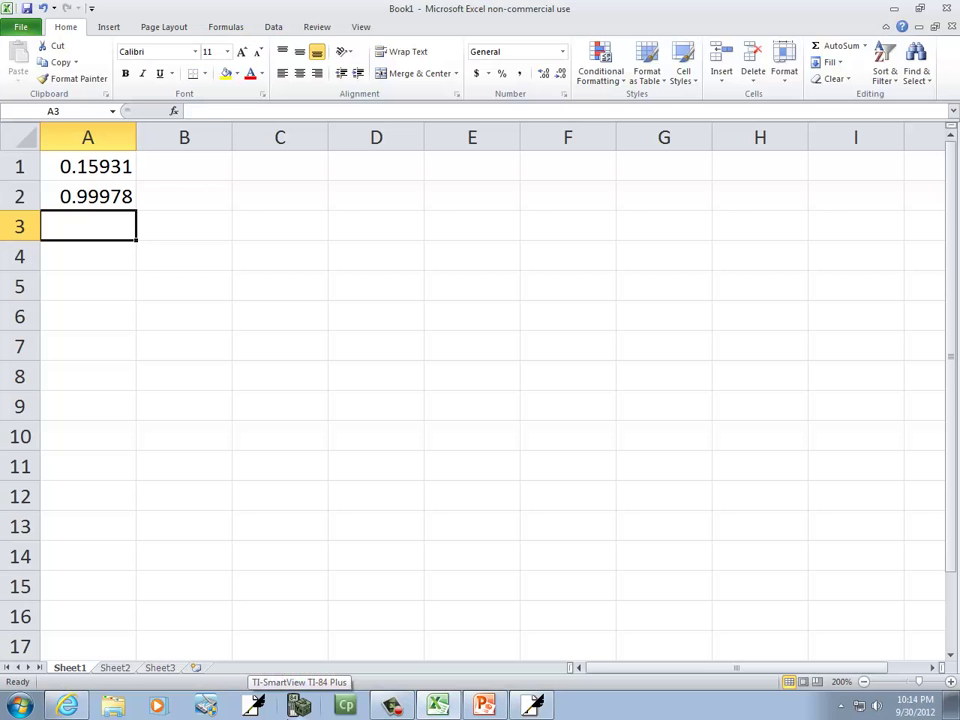
pyautogui.write('=binom')
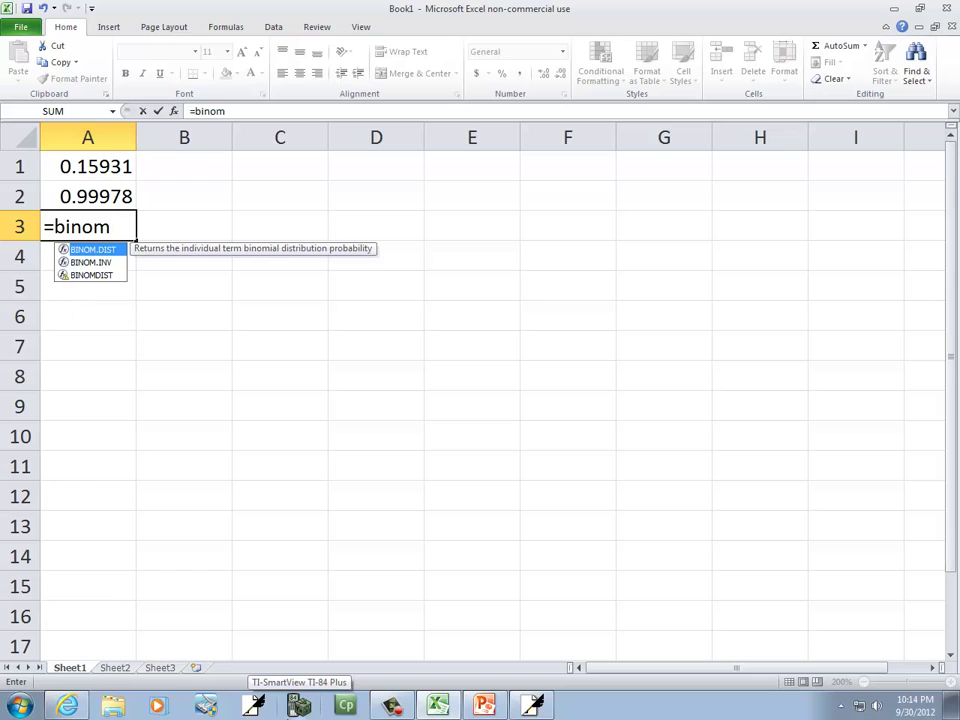
pyautogui.write('.dist(')
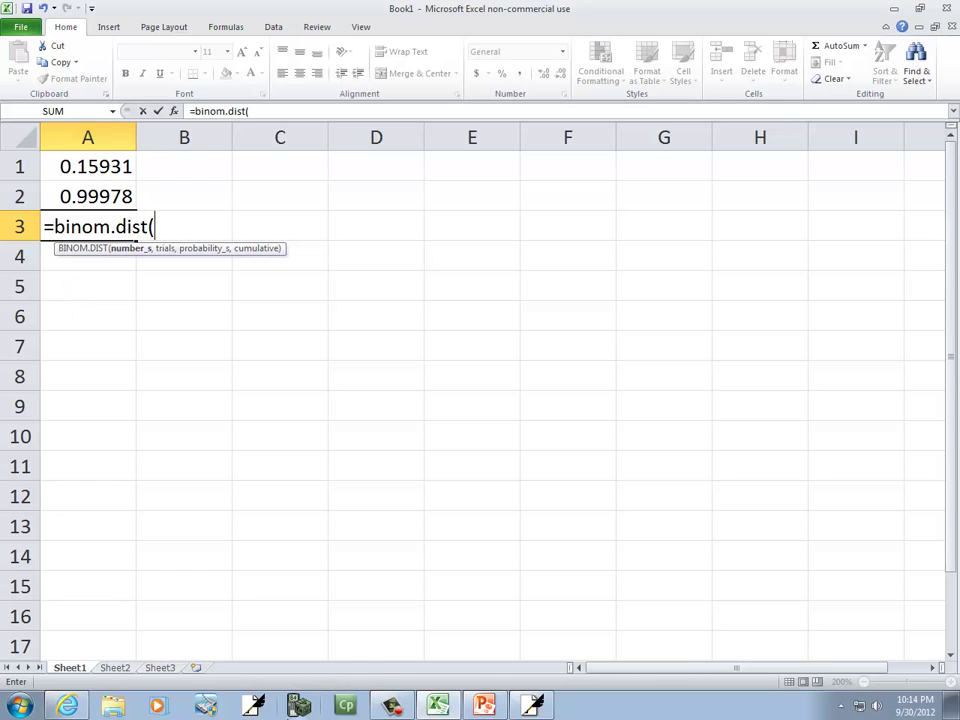
pyautogui.hotkey('alt', 'Tab')
pyautogui.hotkey('alt', 'Tab')
pyautogui.write('12,30,')
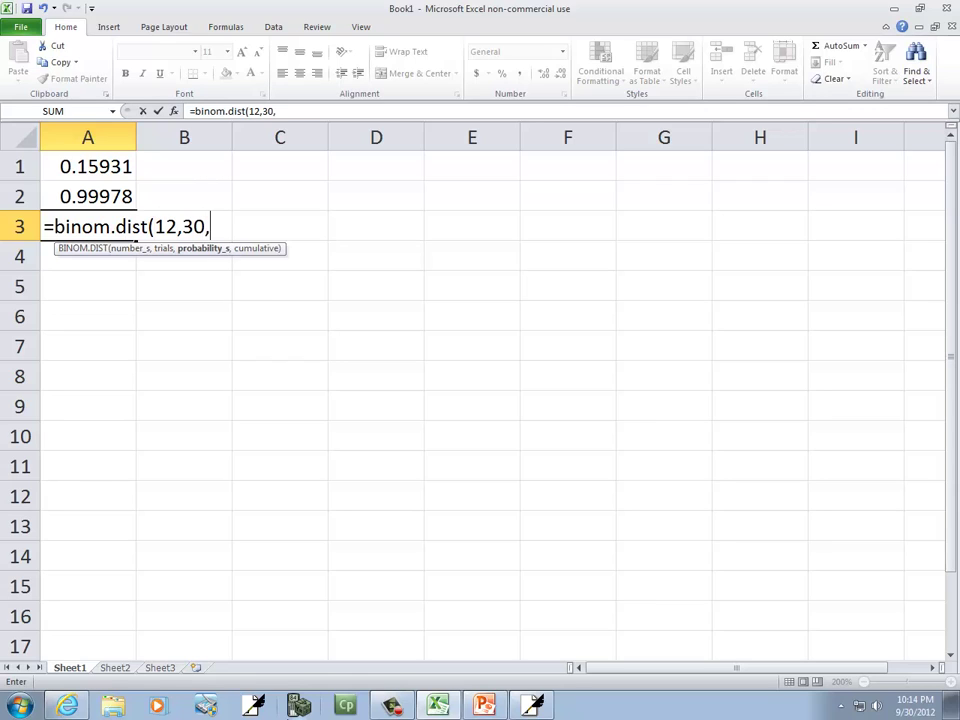
pyautogui.write('0.25')
pyautogui.press('BackSpace')
pyautogui.press('BackSpace')
pyautogui.write('.25,1)')
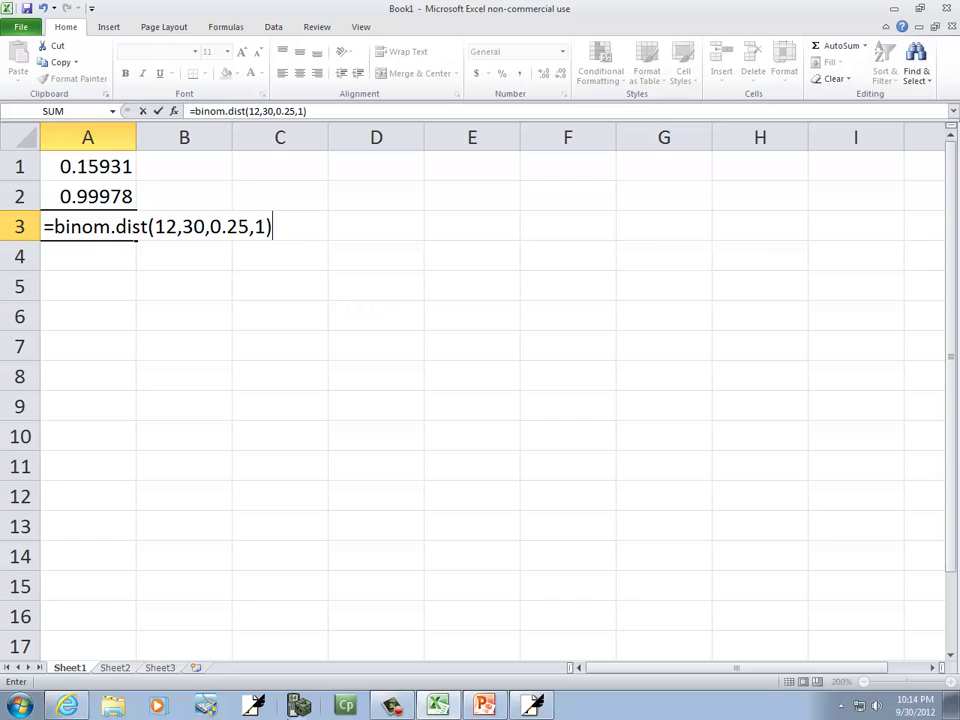
pyautogui.press('Return')
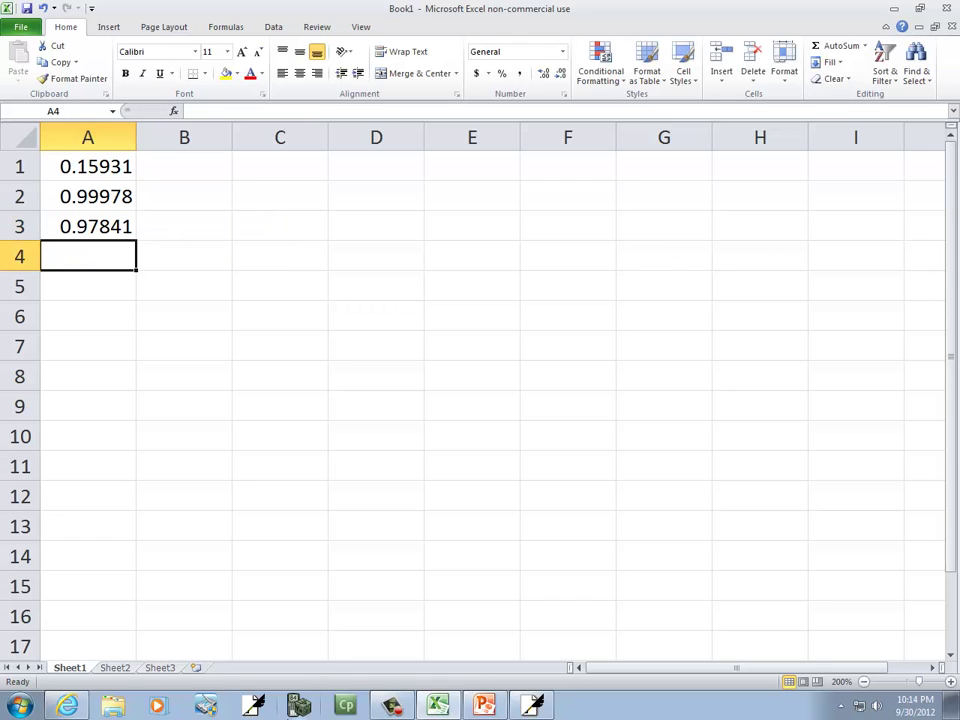
# Step: Handwrite the part c answer 0.9784 below its formula and circle it
pyautogui.hotkey('alt', 'Tab')
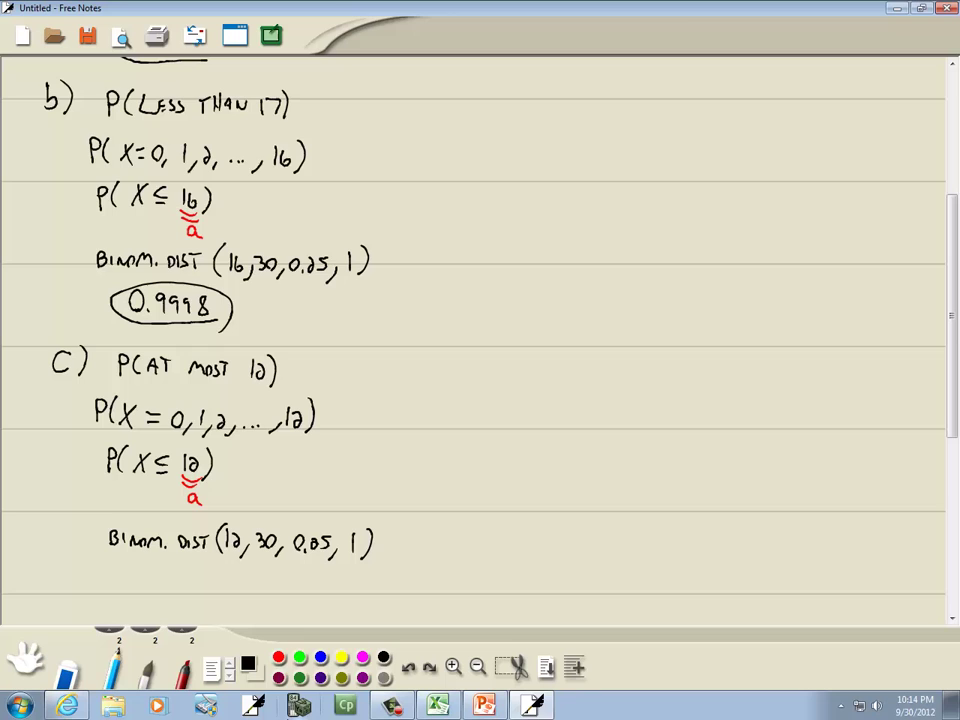
pyautogui.moveTo(153, 574); pyautogui.dragTo(152, 576)
pyautogui.hotkey('alt', 'Tab')
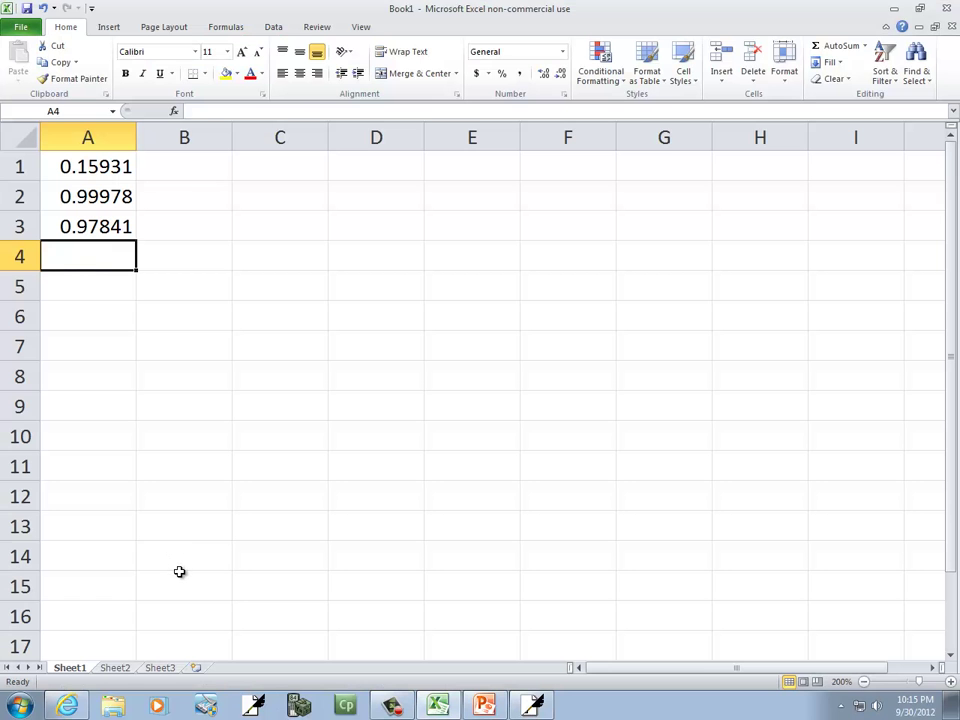
pyautogui.hotkey('alt', 'Tab')
pyautogui.moveTo(182, 578); pyautogui.dragTo(179, 592)
pyautogui.moveTo(188, 578)
pyautogui.mouseDown()
pyautogui.moveTo(197, 592)
pyautogui.moveTo(207, 578)
pyautogui.moveTo(227, 592)
pyautogui.moveTo(139, 604)
pyautogui.moveTo(242, 576)
pyautogui.moveTo(240, 597)
pyautogui.mouseUp()
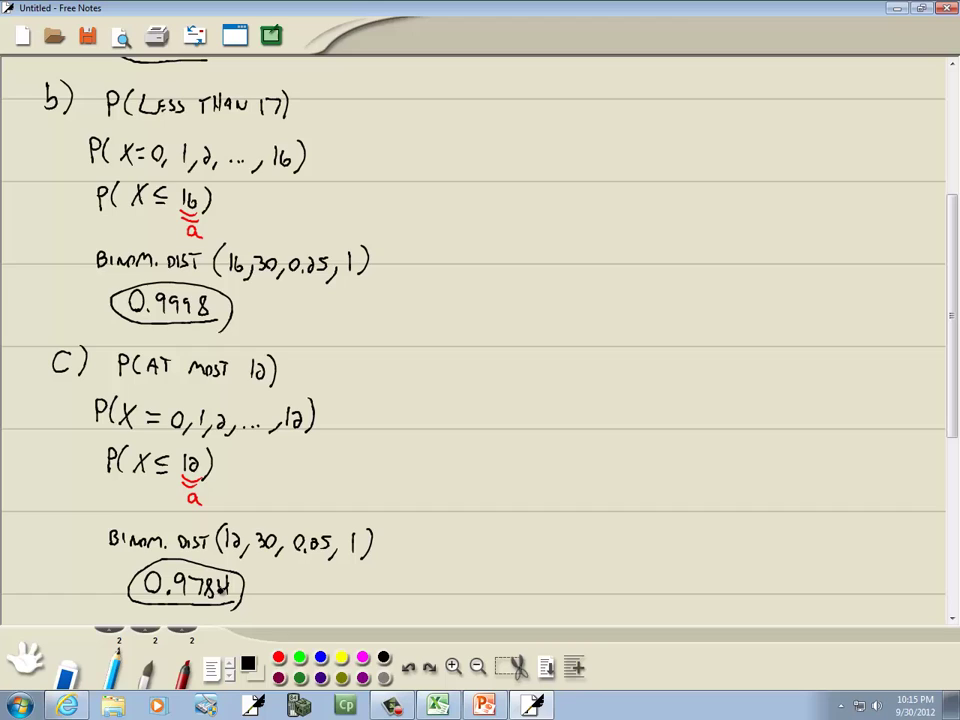
pyautogui.scroll(-3, 395, 340)
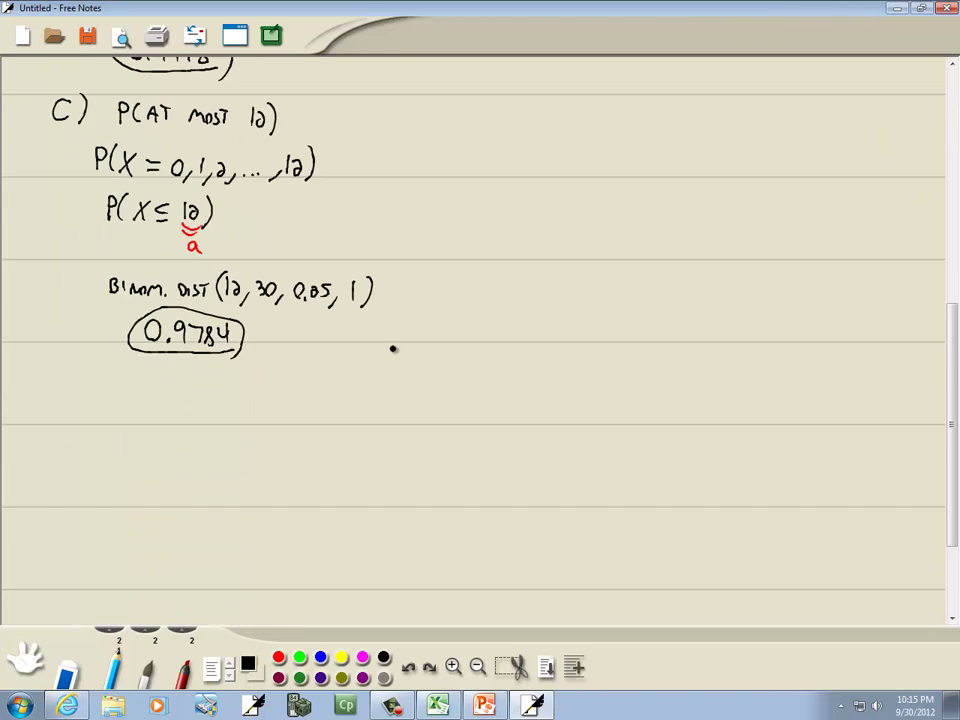
# Step: Label part d and write P(more than 20), following the Example slide
pyautogui.moveTo(72, 378)
pyautogui.mouseDown()
pyautogui.moveTo(70, 398)
pyautogui.moveTo(84, 403)
pyautogui.mouseUp()
pyautogui.hotkey('alt', 'Tab')
pyautogui.hotkey('alt', 'Tab')
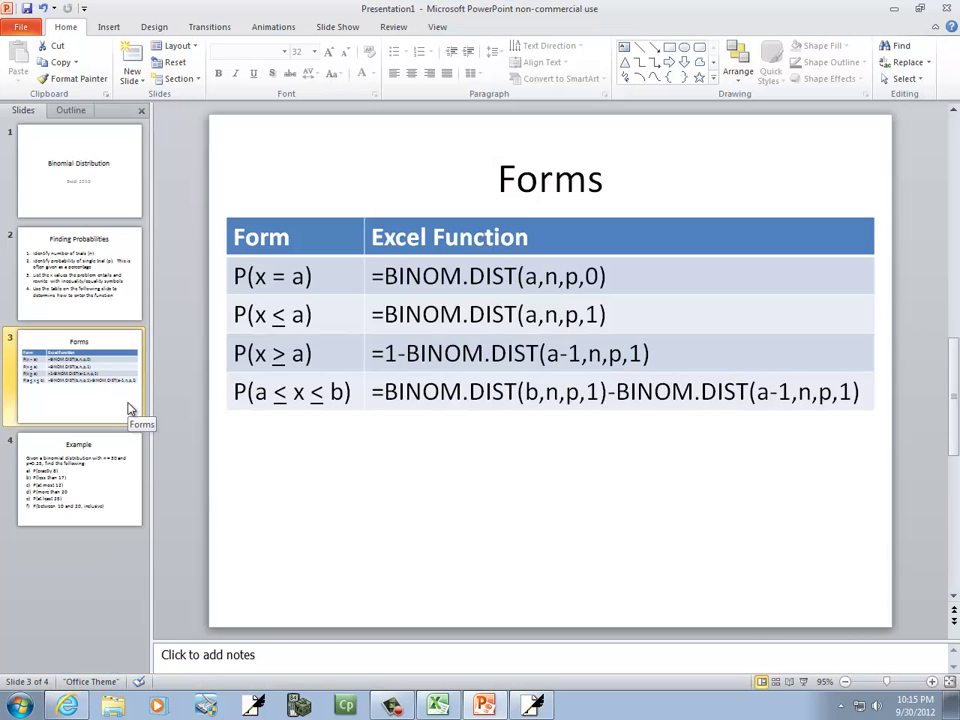
pyautogui.press('Down')
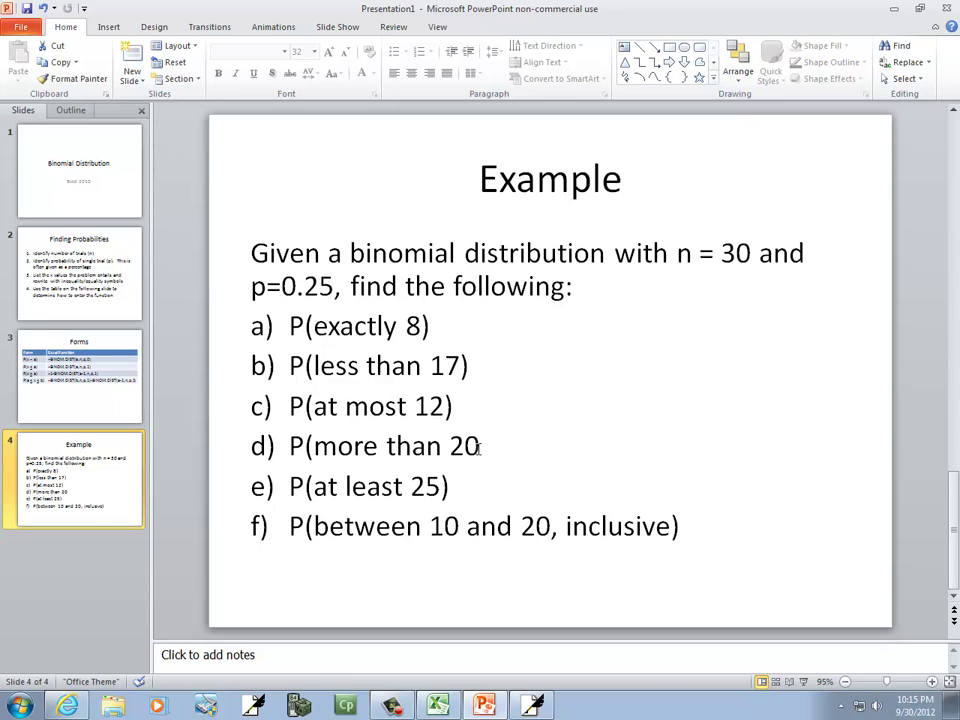
pyautogui.hotkey('alt', 'Tab')
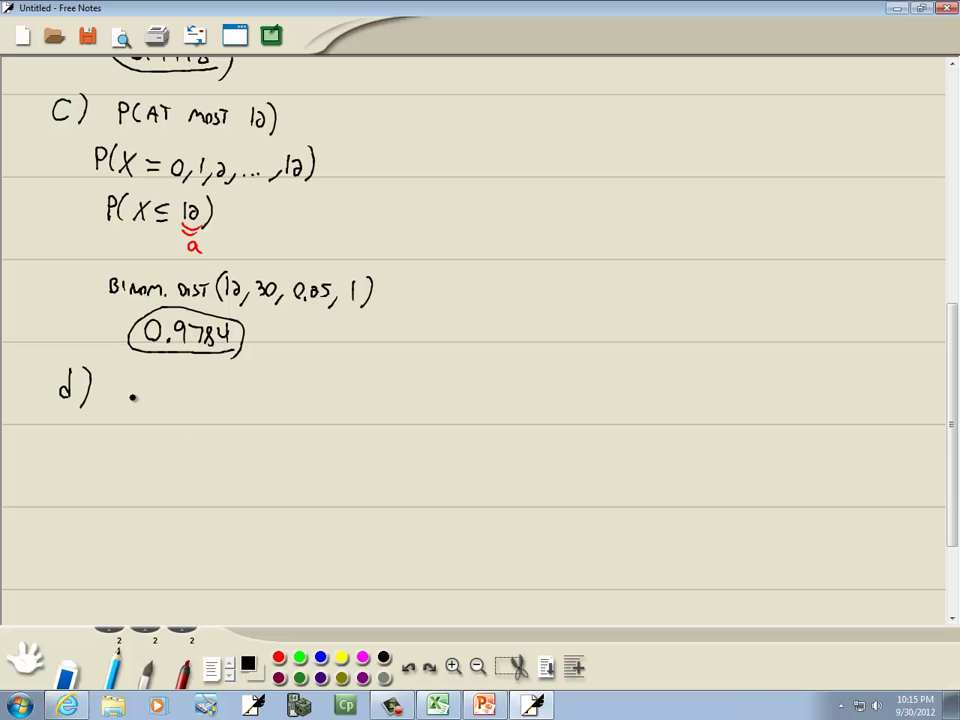
pyautogui.moveTo(129, 403)
pyautogui.mouseDown()
pyautogui.moveTo(138, 392)
pyautogui.moveTo(152, 402)
pyautogui.moveTo(230, 393)
pyautogui.moveTo(298, 405)
pyautogui.mouseUp()
pyautogui.moveTo(300, 386); pyautogui.dragTo(305, 409)
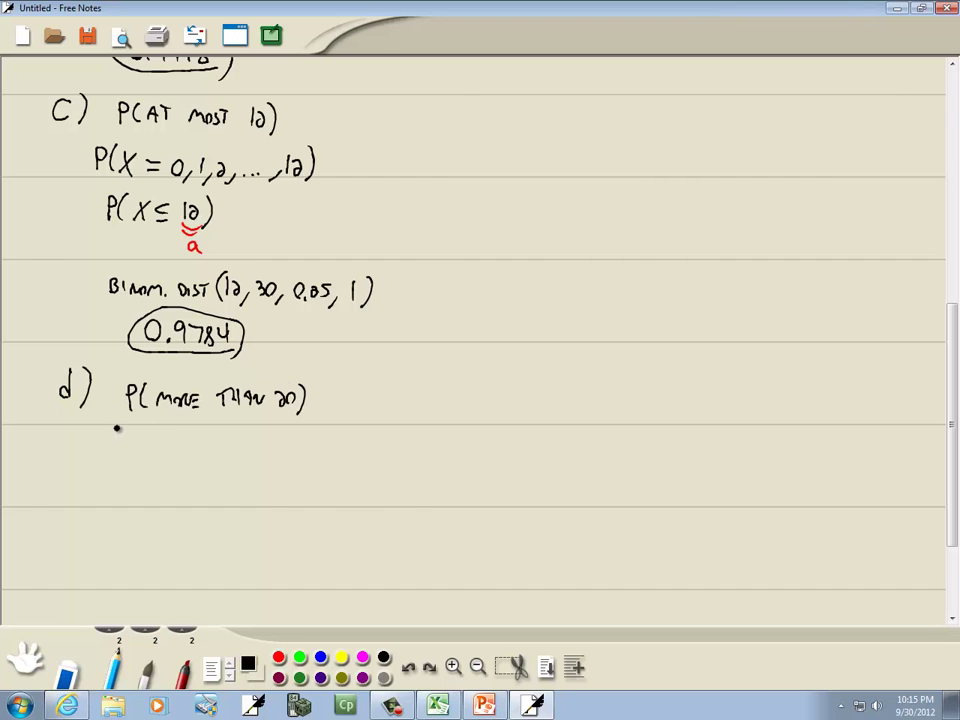
pyautogui.hotkey('alt', 'Tab')
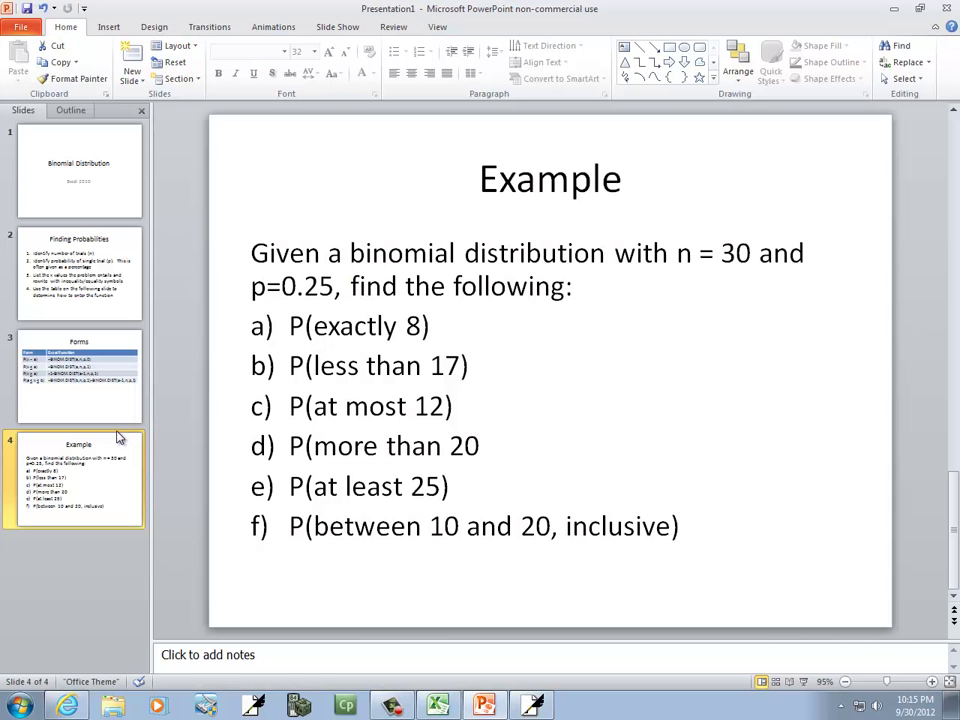
pyautogui.hotkey('alt', 'Tab')
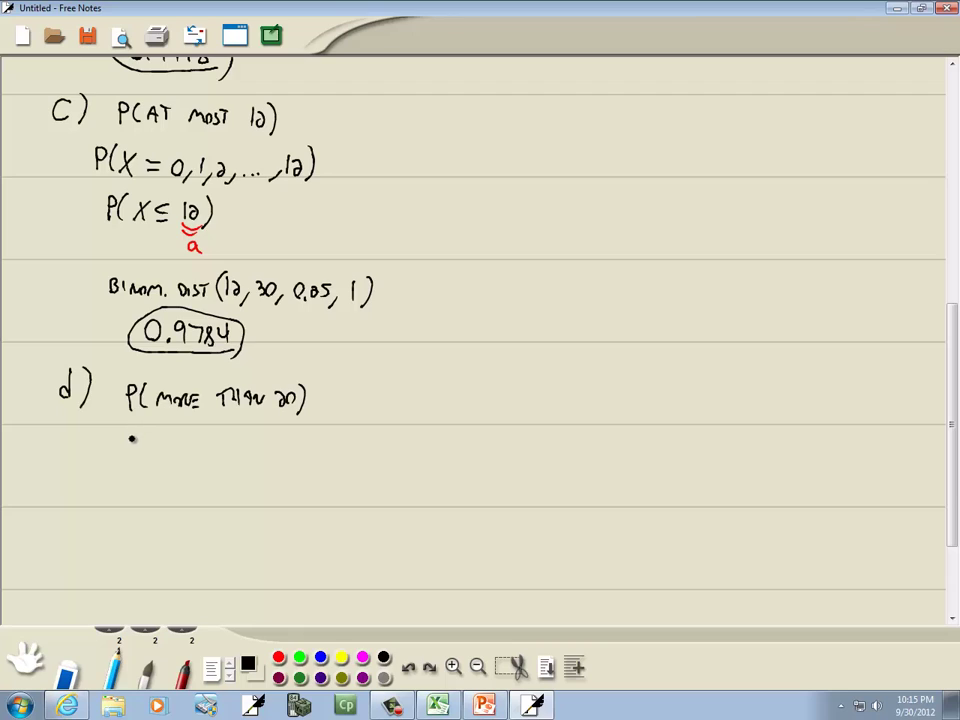
# Step: Write P(X = 21, 22, …, 30) beneath it
pyautogui.moveTo(128, 444)
pyautogui.mouseDown()
pyautogui.moveTo(124, 424)
pyautogui.moveTo(185, 440)
pyautogui.mouseUp()
pyautogui.moveTo(170, 448); pyautogui.dragTo(212, 455)
pyautogui.moveTo(221, 437)
pyautogui.mouseDown()
pyautogui.moveTo(244, 456)
pyautogui.moveTo(302, 443)
pyautogui.moveTo(318, 459)
pyautogui.mouseUp()
pyautogui.click(263, 450)
pyautogui.click(273, 450)
pyautogui.click(283, 449)
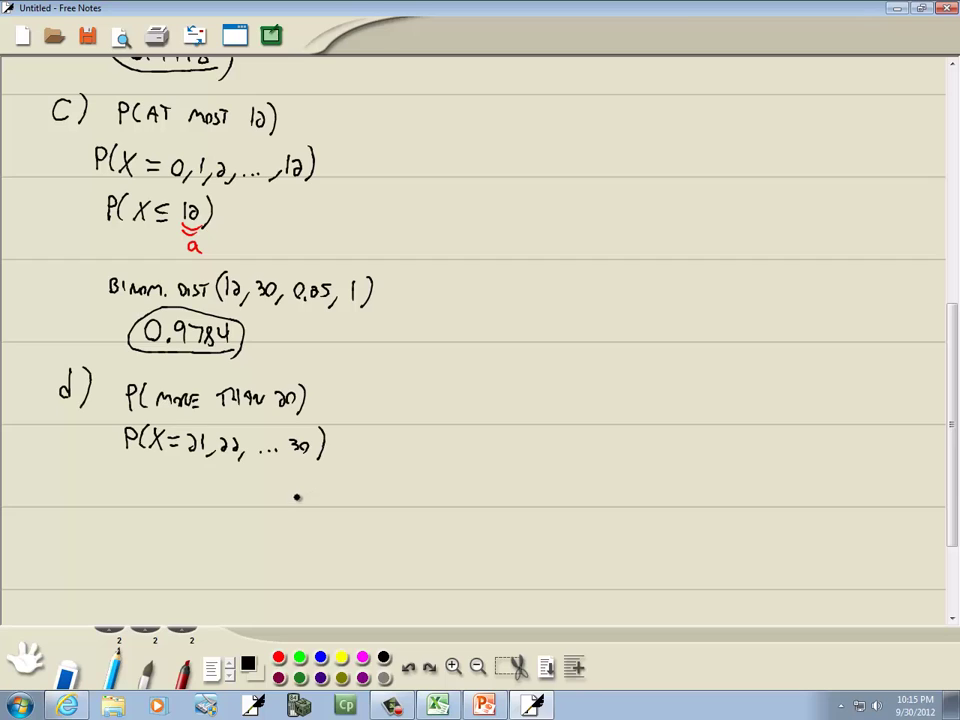
# Step: Rewrite the event as P(X ≥ 21) below the list
pyautogui.hotkey('alt', 'Tab')
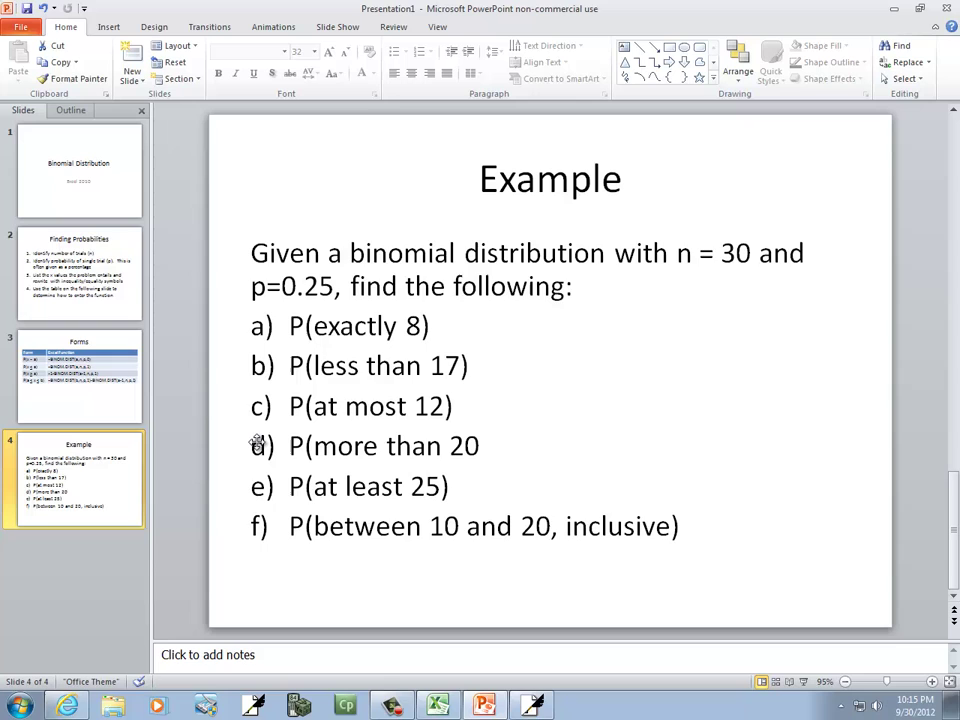
pyautogui.scroll(1, 258, 446)
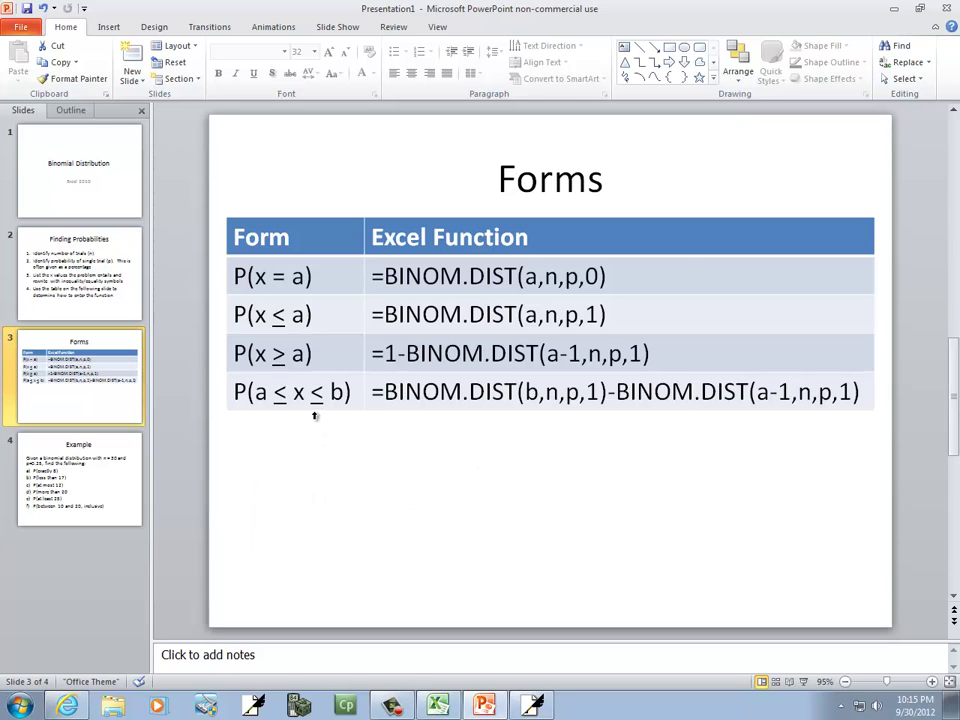
pyautogui.hotkey('alt', 'Tab')
pyautogui.moveTo(135, 489)
pyautogui.mouseDown()
pyautogui.moveTo(148, 476)
pyautogui.moveTo(167, 492)
pyautogui.moveTo(191, 486)
pyautogui.mouseUp()
pyautogui.moveTo(189, 489); pyautogui.dragTo(246, 494)
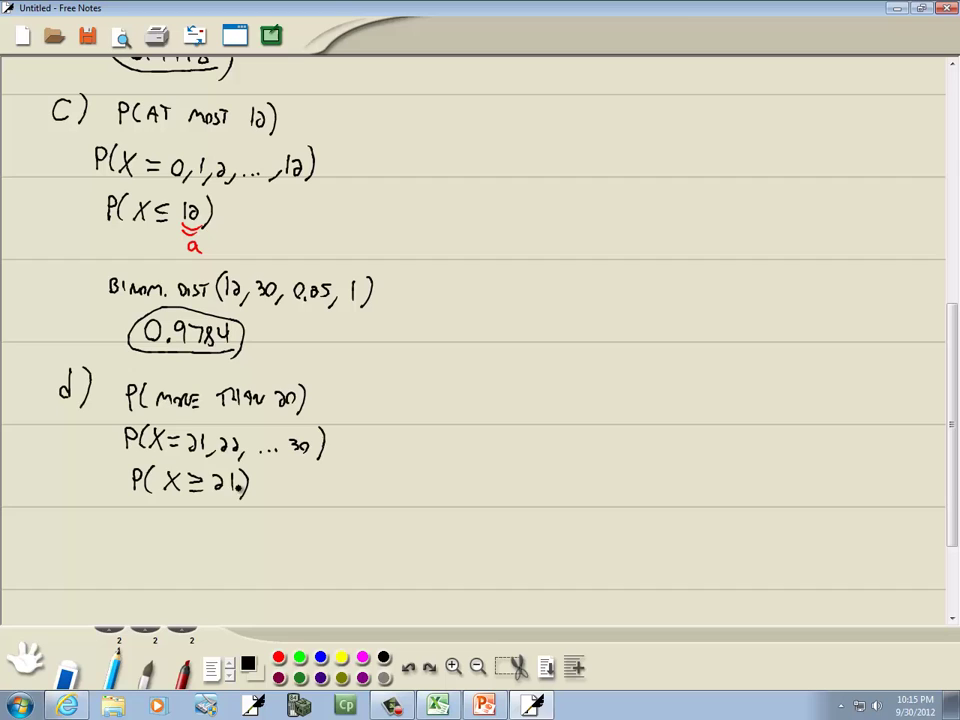
# Step: Mark 21 as a in red, then switch the pen back to black
pyautogui.hotkey('alt', 'Tab')
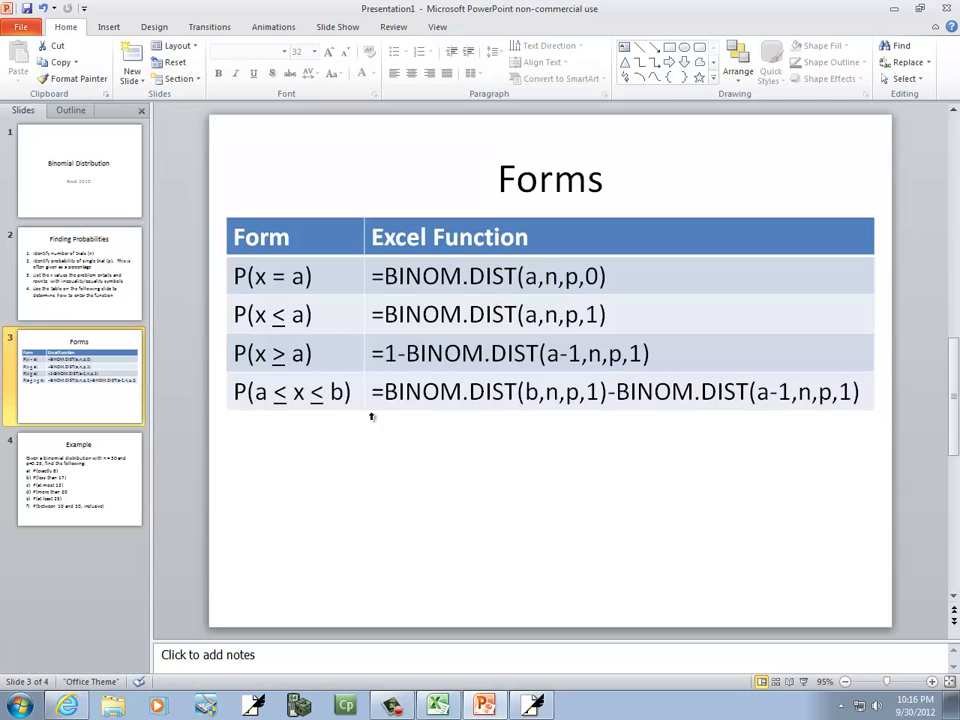
pyautogui.hotkey('alt', 'Tab')
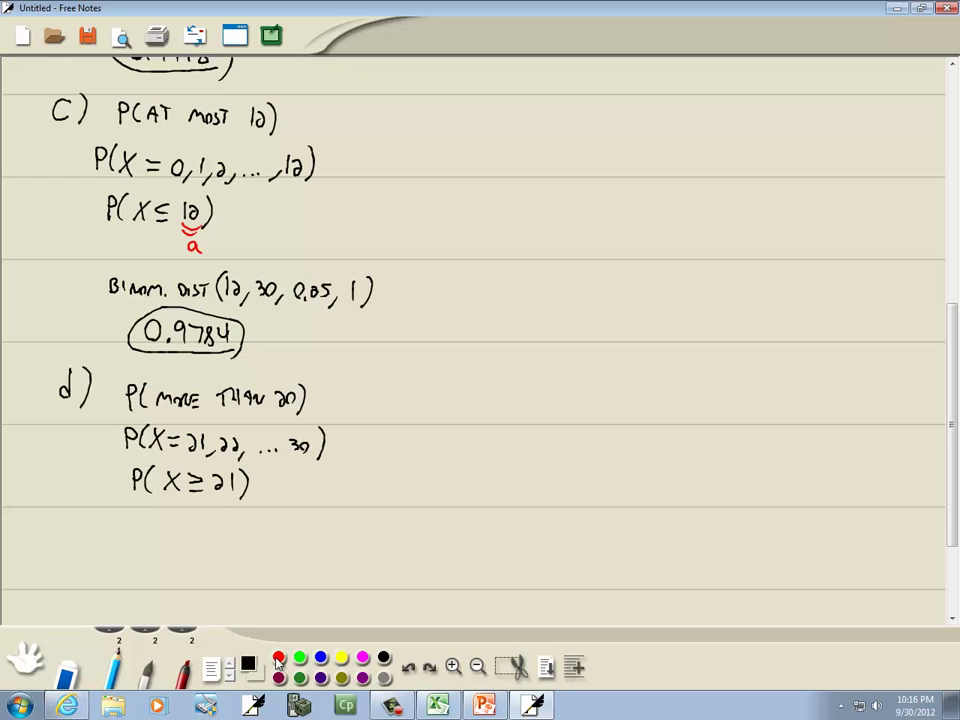
pyautogui.moveTo(213, 498)
pyautogui.mouseDown()
pyautogui.moveTo(237, 499)
pyautogui.moveTo(232, 516)
pyautogui.mouseUp()
pyautogui.click(385, 660)
# Step: Write = 1 − BINOM.DIST( beneath P(X ≥ 21), per the Forms slide
pyautogui.hotkey('alt', 'Tab')
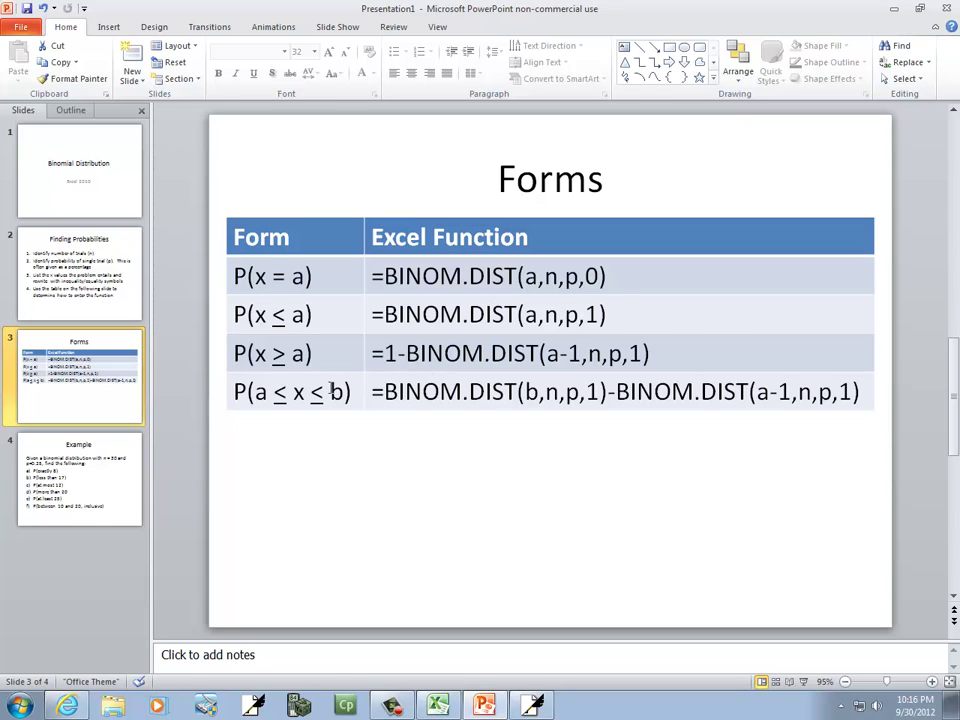
pyautogui.hotkey('alt', 'Tab')
pyautogui.moveTo(122, 537); pyautogui.dragTo(135, 537)
pyautogui.moveTo(122, 545); pyautogui.dragTo(194, 549)
pyautogui.moveTo(199, 540)
pyautogui.mouseDown()
pyautogui.moveTo(201, 550)
pyautogui.moveTo(214, 541)
pyautogui.mouseUp()
pyautogui.moveTo(216, 543)
pyautogui.mouseDown()
pyautogui.moveTo(268, 549)
pyautogui.moveTo(275, 538)
pyautogui.moveTo(286, 560)
pyautogui.mouseUp()
# Step: Complete the formula's arguments as 20, 30, 0.25, 1)
pyautogui.hotkey('alt', 'Tab')
pyautogui.hotkey('alt', 'Tab')
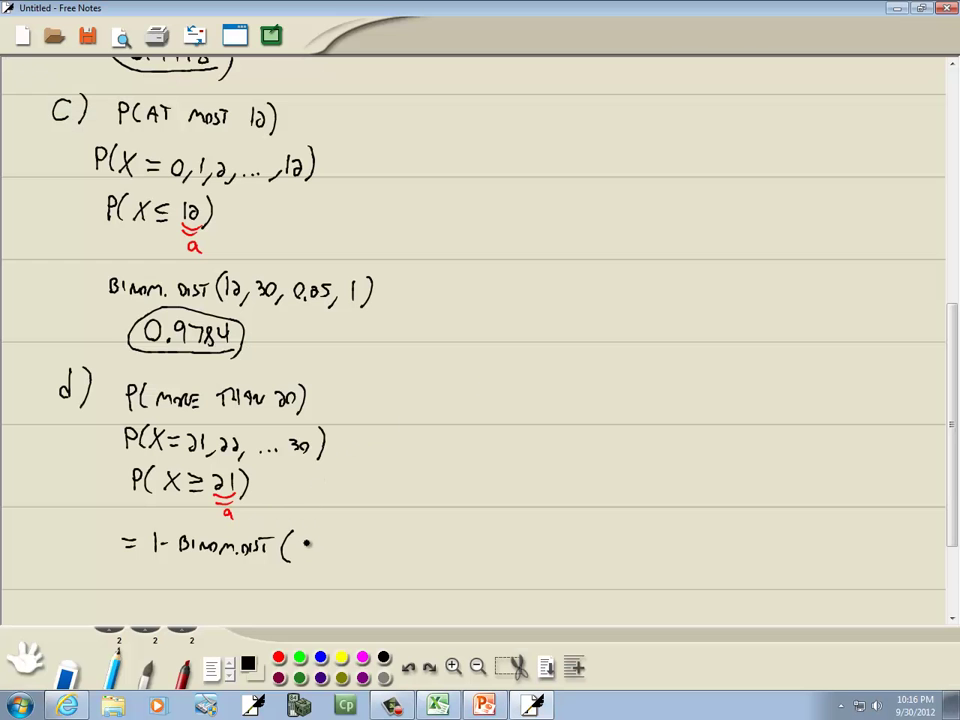
pyautogui.moveTo(298, 543)
pyautogui.mouseDown()
pyautogui.moveTo(312, 566)
pyautogui.moveTo(319, 546)
pyautogui.moveTo(326, 572)
pyautogui.mouseUp()
pyautogui.hotkey('alt', 'Tab')
pyautogui.hotkey('alt', 'Tab')
pyautogui.moveTo(341, 541)
pyautogui.mouseDown()
pyautogui.moveTo(344, 559)
pyautogui.moveTo(355, 543)
pyautogui.mouseUp()
pyautogui.moveTo(362, 553)
pyautogui.mouseDown()
pyautogui.moveTo(359, 563)
pyautogui.moveTo(371, 546)
pyautogui.moveTo(404, 565)
pyautogui.mouseUp()
pyautogui.click(380, 555)
pyautogui.moveTo(418, 540)
pyautogui.mouseDown()
pyautogui.moveTo(418, 561)
pyautogui.moveTo(433, 565)
pyautogui.mouseUp()
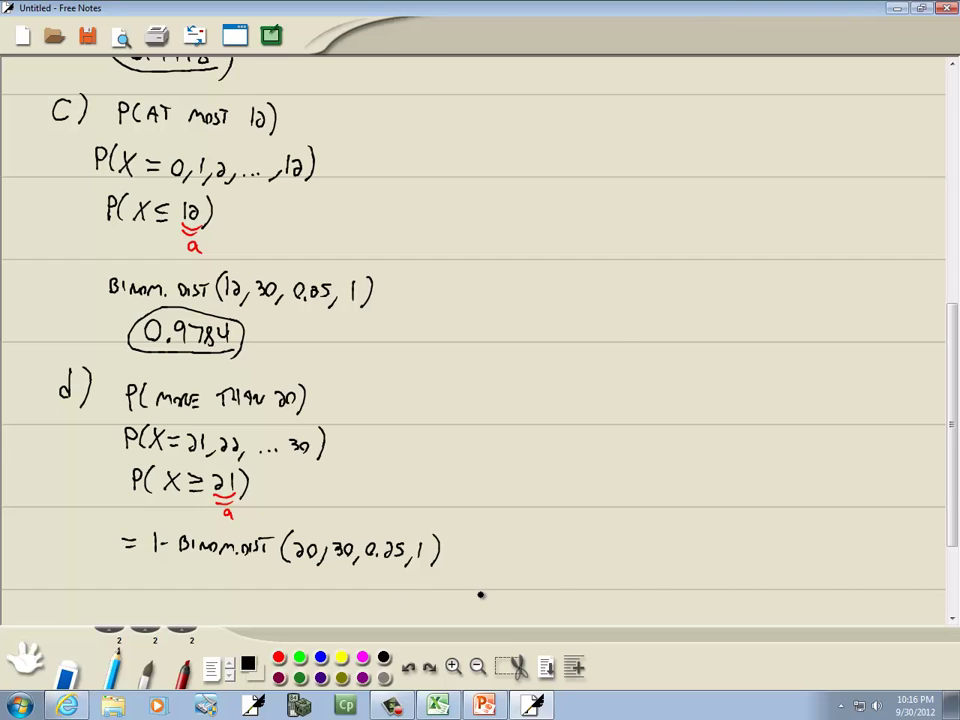
pyautogui.hotkey('alt', 'Tab')
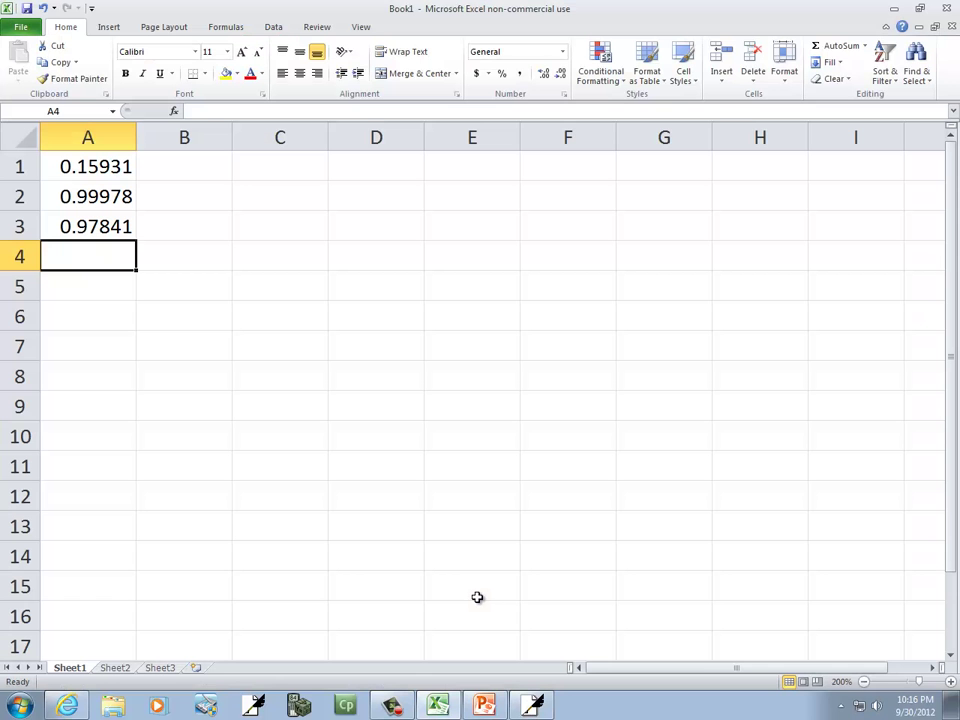
# Step: Enter =1-BINOM.DIST(20,30,0.25,1) in cell A4, returning 2.81833E-07
pyautogui.write('=1-bin')
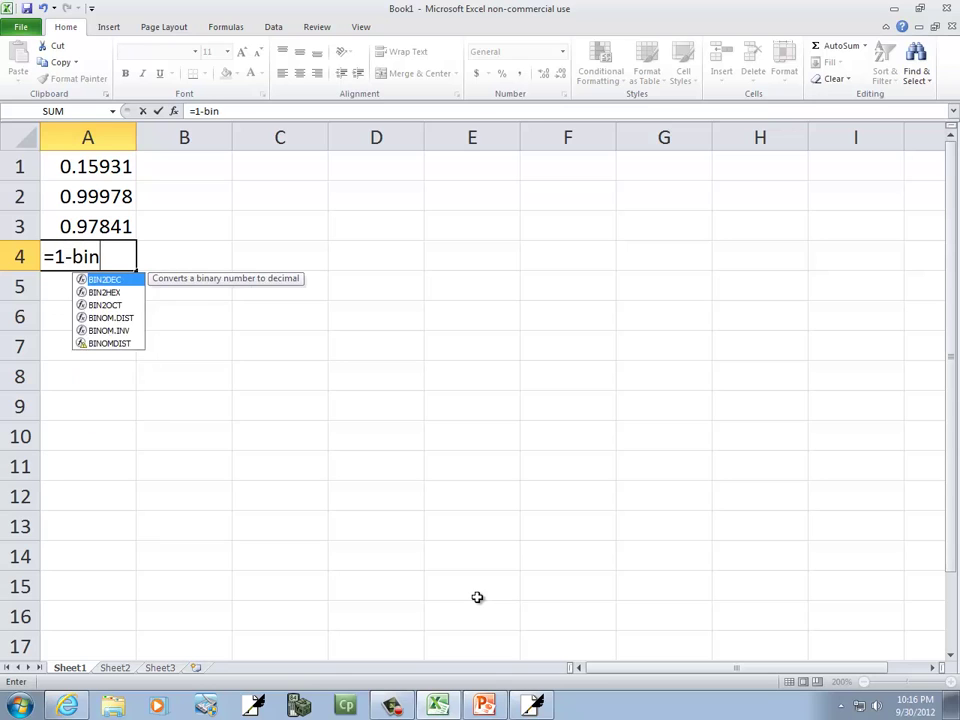
pyautogui.write('om.dist(')
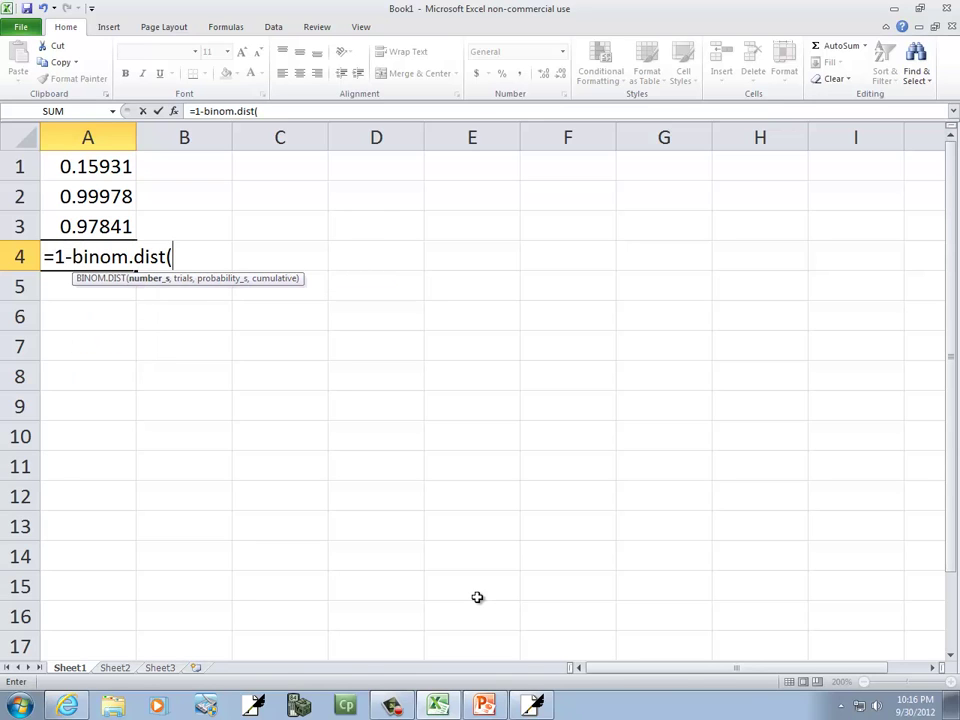
pyautogui.hotkey('alt', 'Tab')
pyautogui.hotkey('alt', 'Tab')
pyautogui.write('20,30')
pyautogui.hotkey('alt', 'Tab')
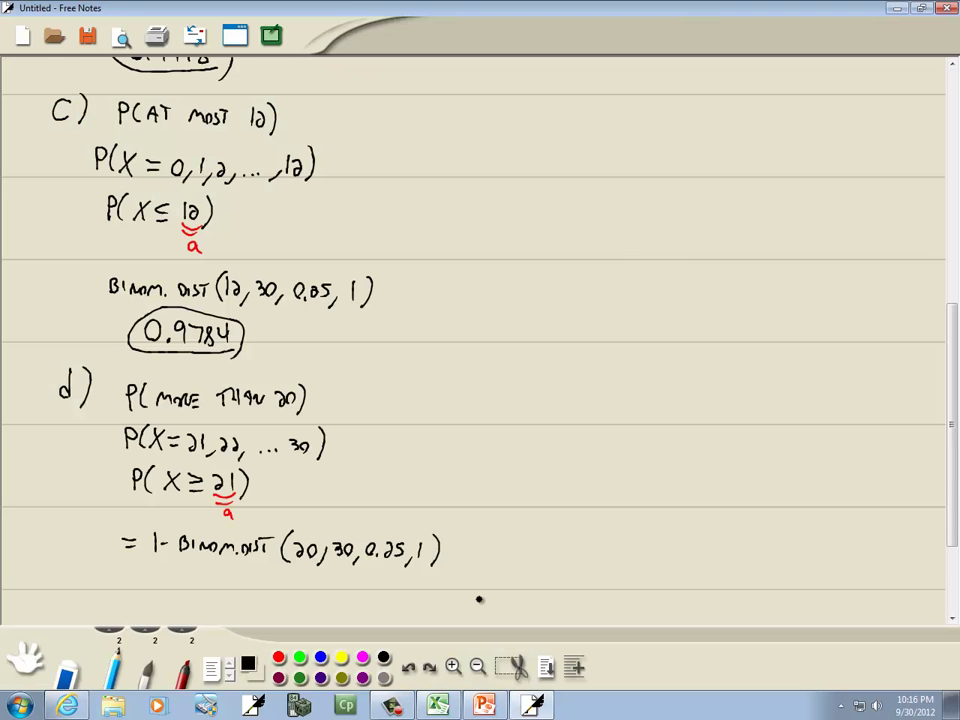
pyautogui.hotkey('alt', 'Tab')
pyautogui.write(',0.2')
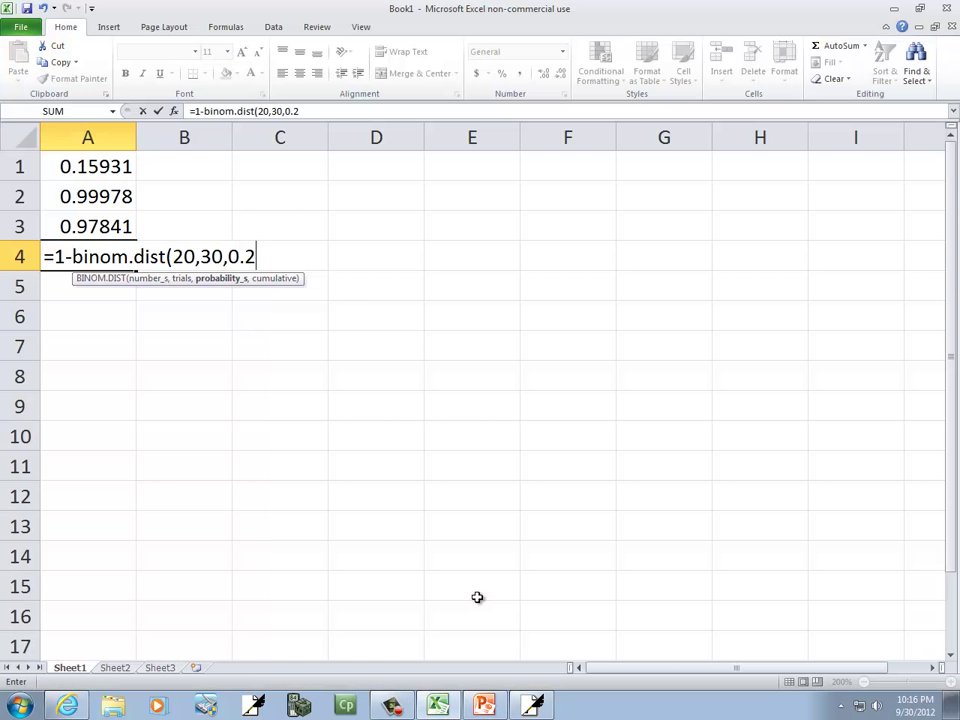
pyautogui.write('5,1)')
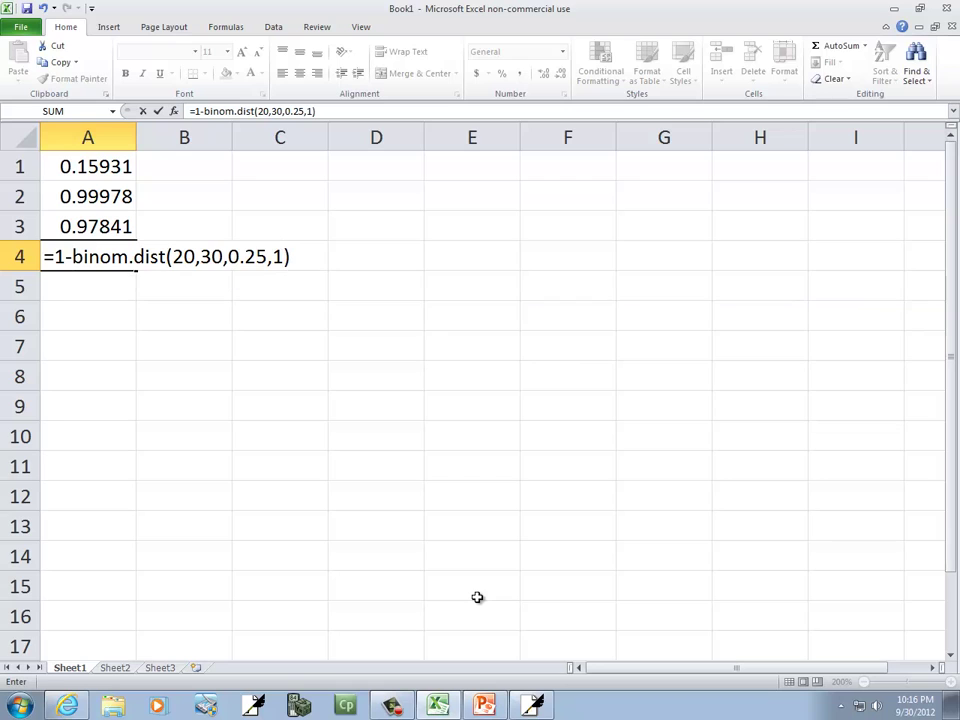
pyautogui.press('Return')
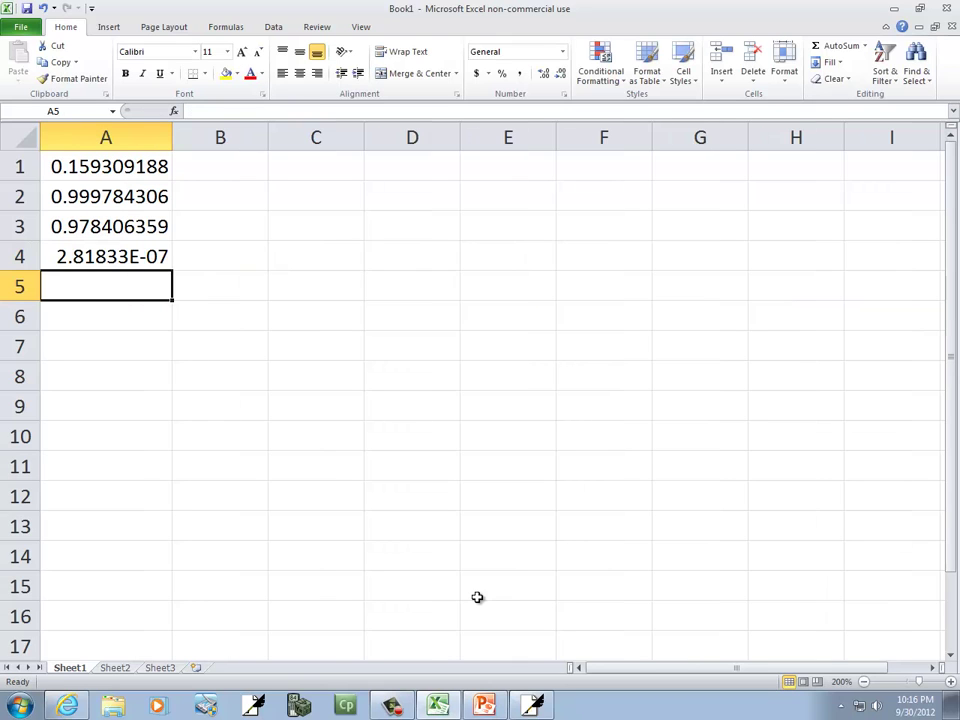
pyautogui.hotkey('alt', 'Tab')
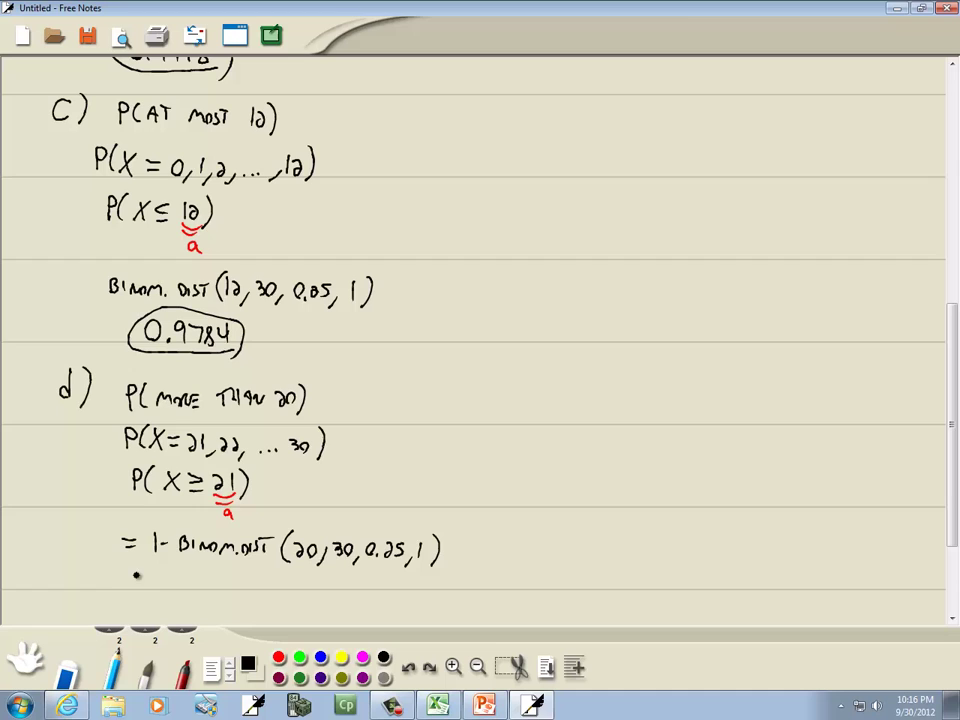
# Step: Write = 2.818 E-07 below the BINOM.DIST line, copying Excel's result
pyautogui.moveTo(134, 580); pyautogui.dragTo(148, 580)
pyautogui.moveTo(136, 588); pyautogui.dragTo(192, 594)
pyautogui.hotkey('alt', 'Tab')
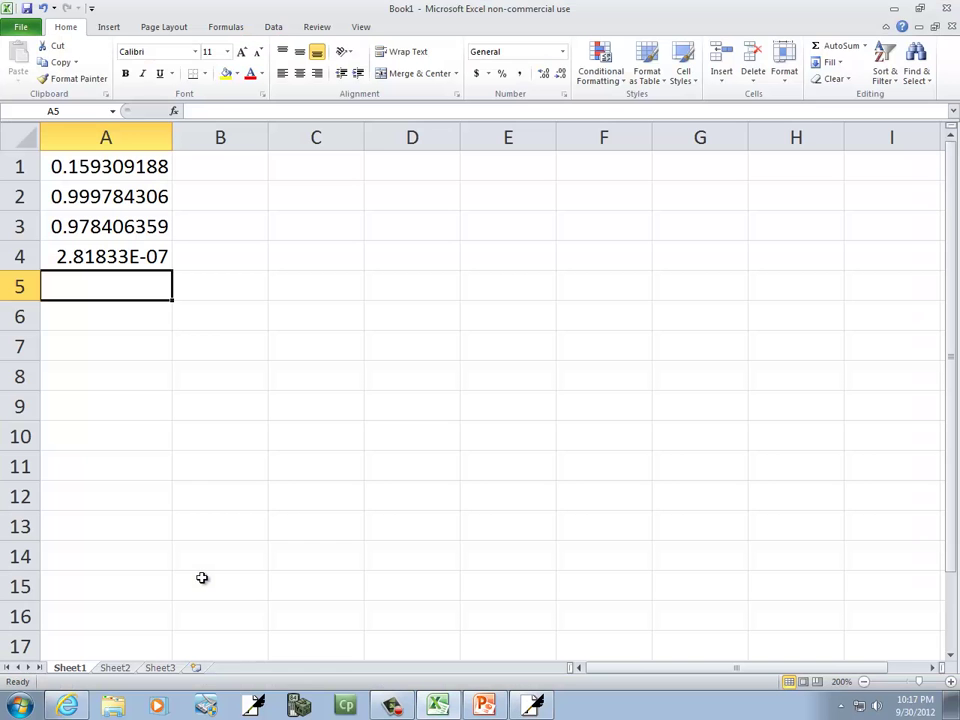
pyautogui.hotkey('alt', 'Tab')
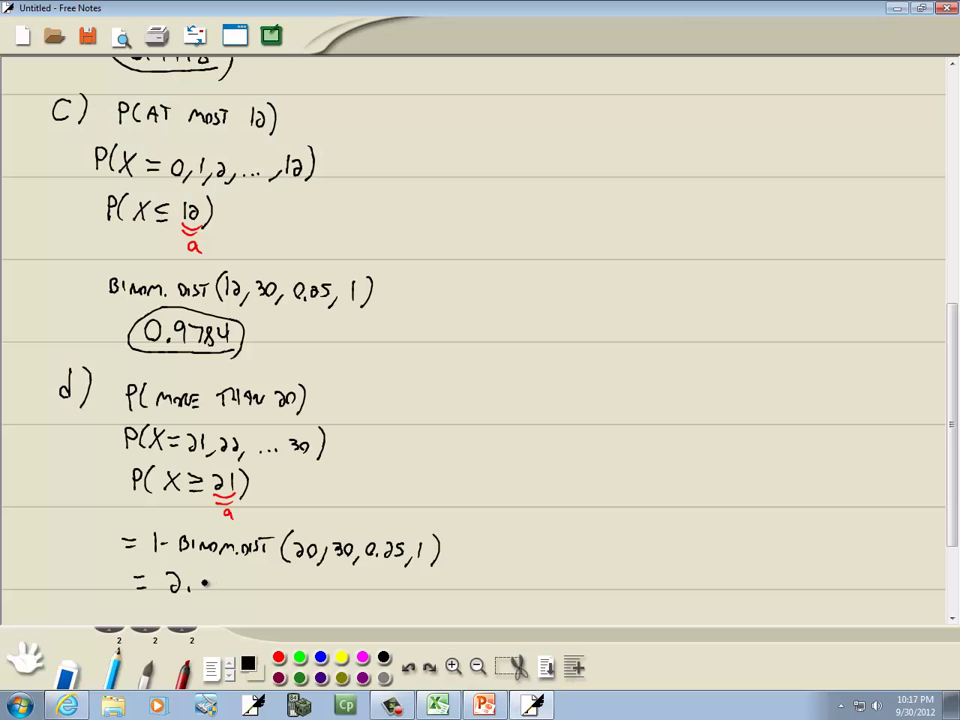
pyautogui.moveTo(203, 580)
pyautogui.mouseDown()
pyautogui.moveTo(213, 592)
pyautogui.moveTo(282, 580)
pyautogui.moveTo(296, 591)
pyautogui.mouseUp()
pyautogui.hotkey('alt', 'Tab')
pyautogui.hotkey('alt', 'Tab')
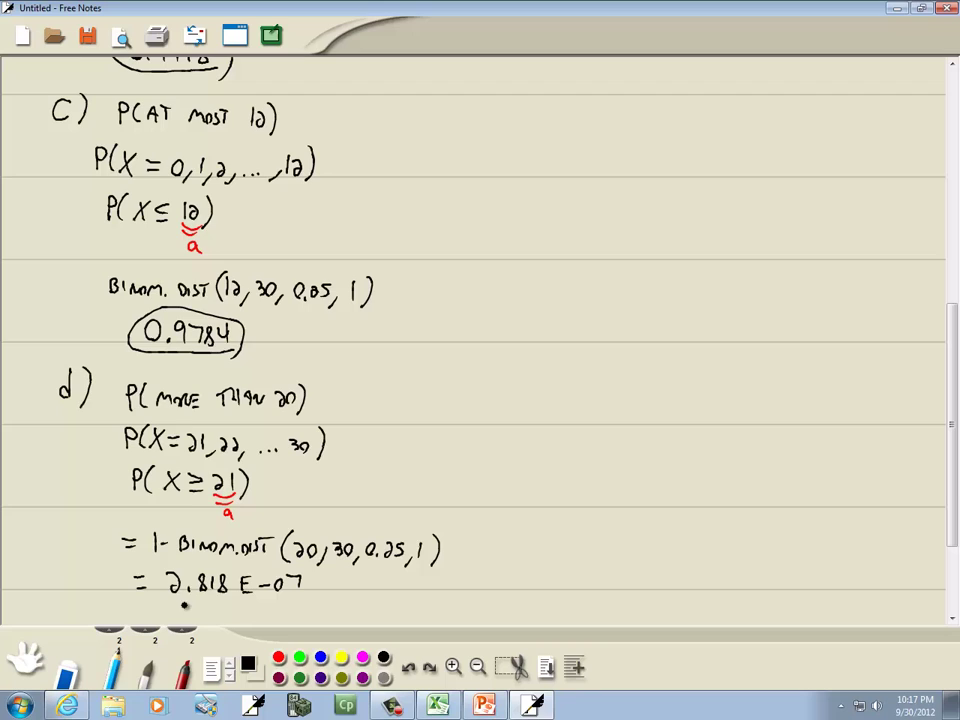
# Step: Write the decimal answer = 0.0000002818 beneath it and circle it
pyautogui.click(951, 620)
pyautogui.click(951, 620)
pyautogui.click(951, 620)
pyautogui.click(951, 620)
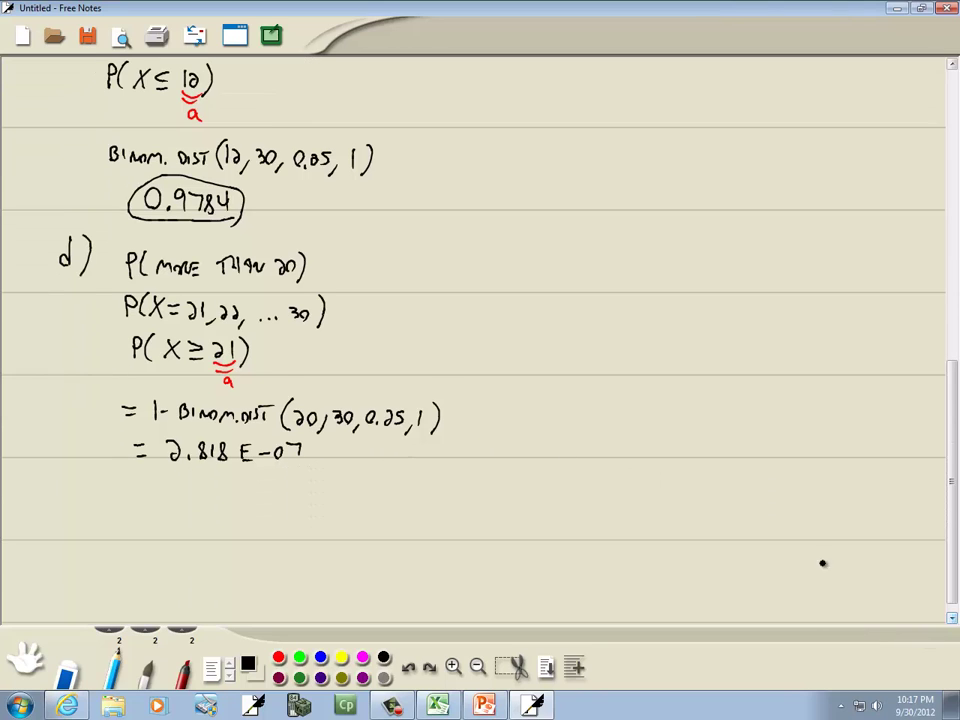
pyautogui.moveTo(136, 499)
pyautogui.mouseDown()
pyautogui.moveTo(180, 493)
pyautogui.moveTo(277, 507)
pyautogui.moveTo(328, 499)
pyautogui.mouseUp()
pyautogui.click(193, 505)
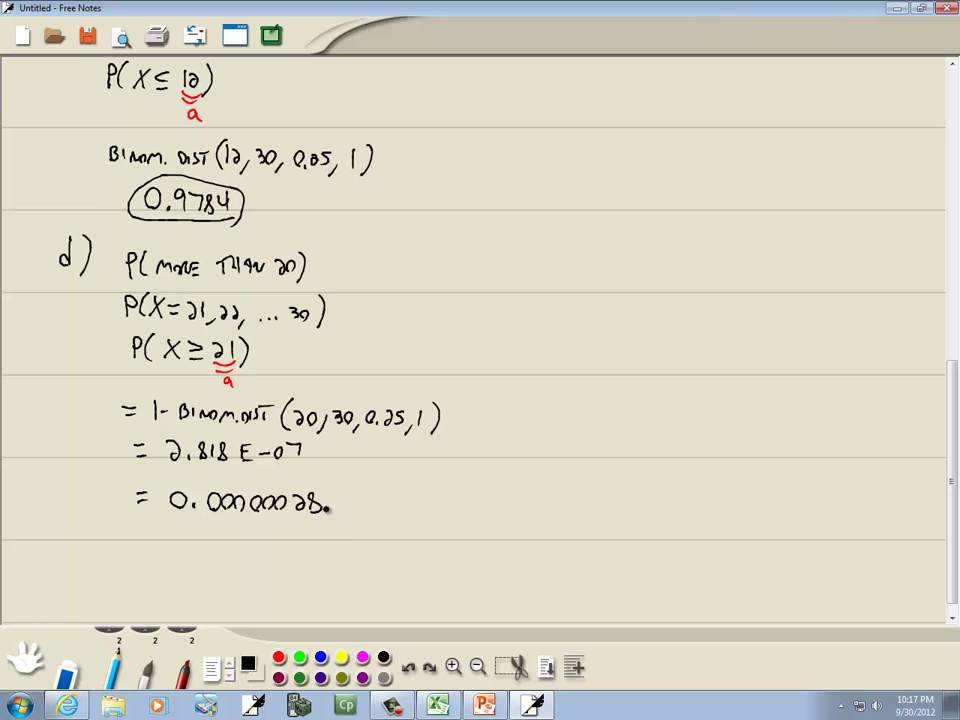
pyautogui.moveTo(339, 492)
pyautogui.mouseDown()
pyautogui.moveTo(347, 510)
pyautogui.moveTo(300, 520)
pyautogui.moveTo(172, 518)
pyautogui.moveTo(223, 487)
pyautogui.moveTo(386, 487)
pyautogui.moveTo(352, 506)
pyautogui.mouseUp()
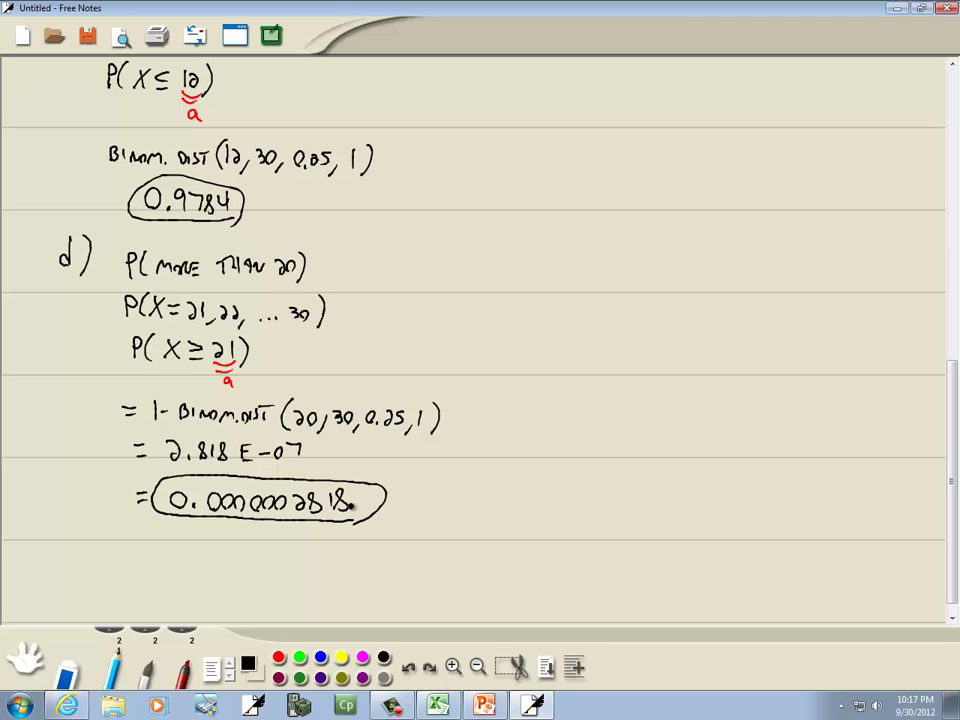
pyautogui.scroll(10, 489, 447)
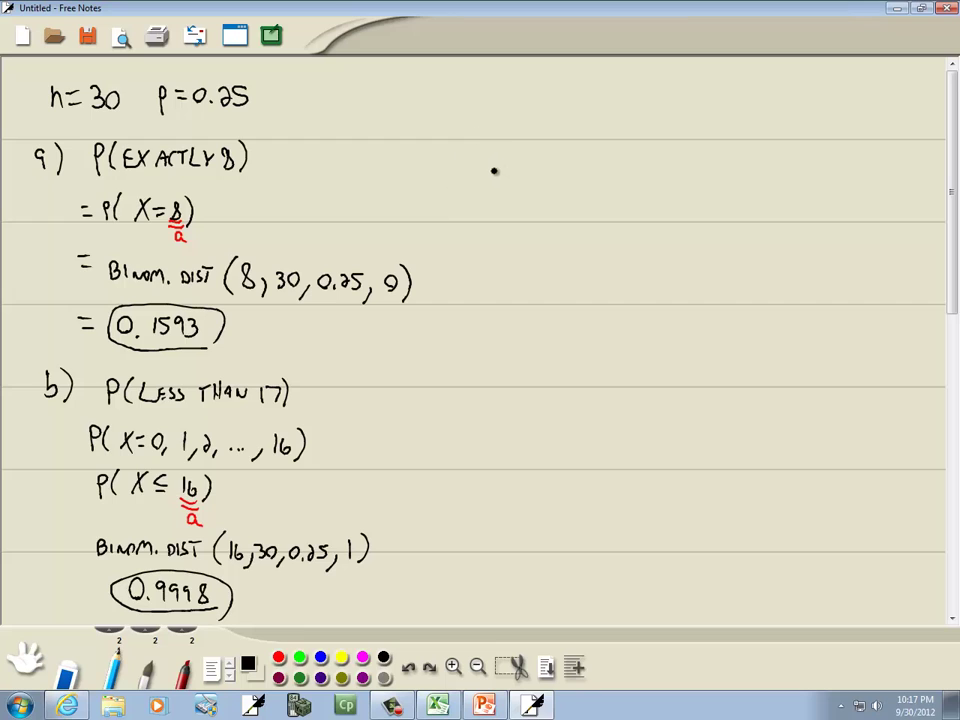
# Step: Label part e beside part a, writing P(AT LEAST 25) and P(X = 25, 26, …, 30)
pyautogui.moveTo(482, 162); pyautogui.dragTo(507, 178)
pyautogui.hotkey('alt', 'Tab')
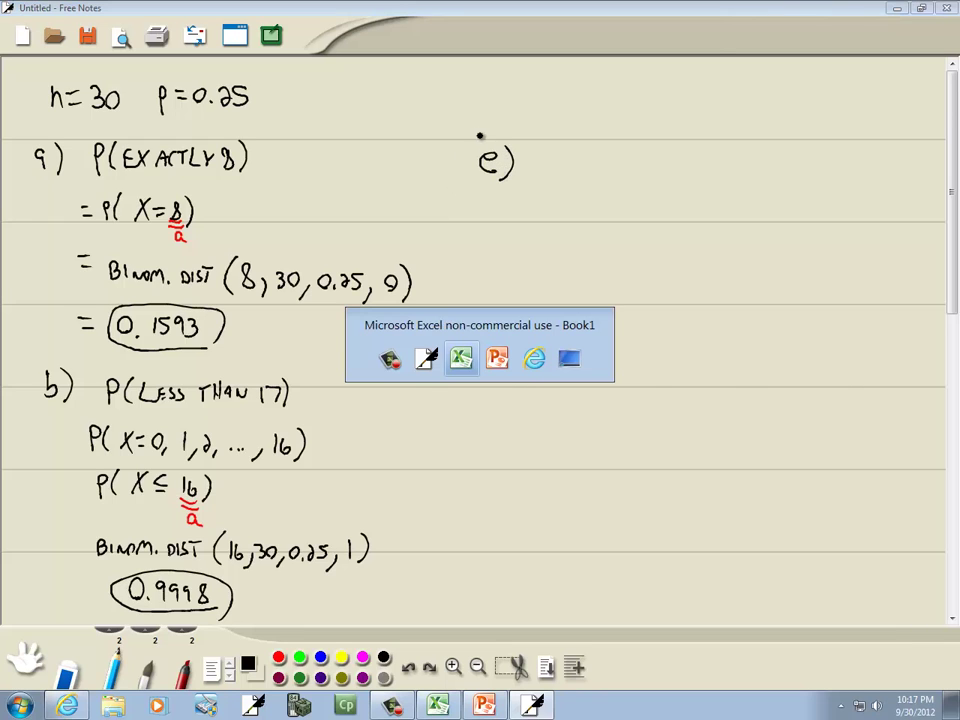
pyautogui.hotkey('alt', 'Tab')
pyautogui.press('pagedown')
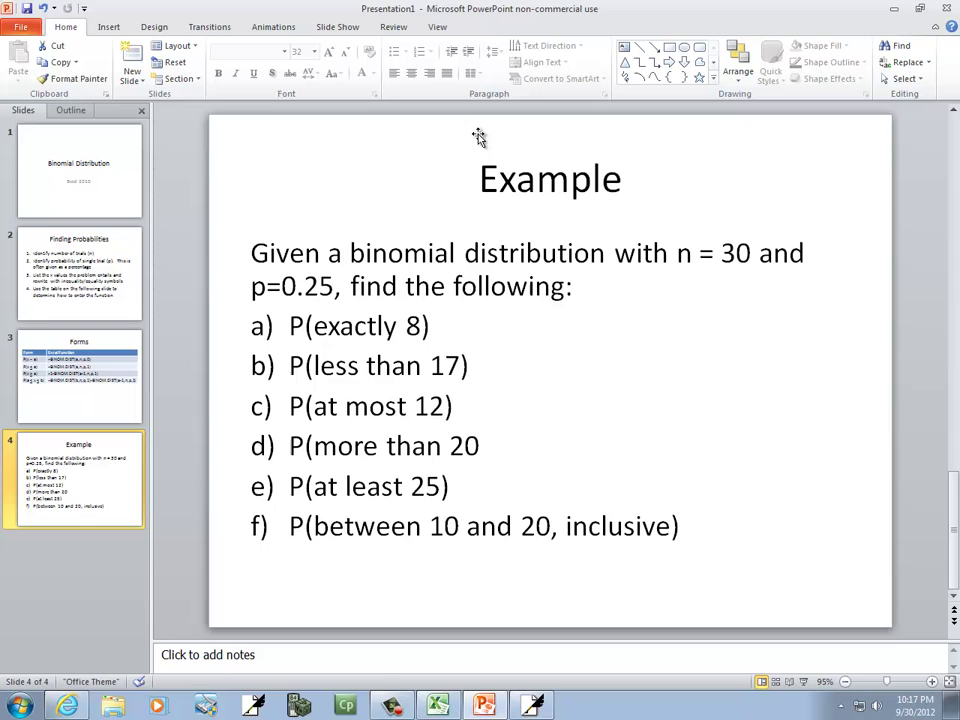
pyautogui.hotkey('alt', 'Tab')
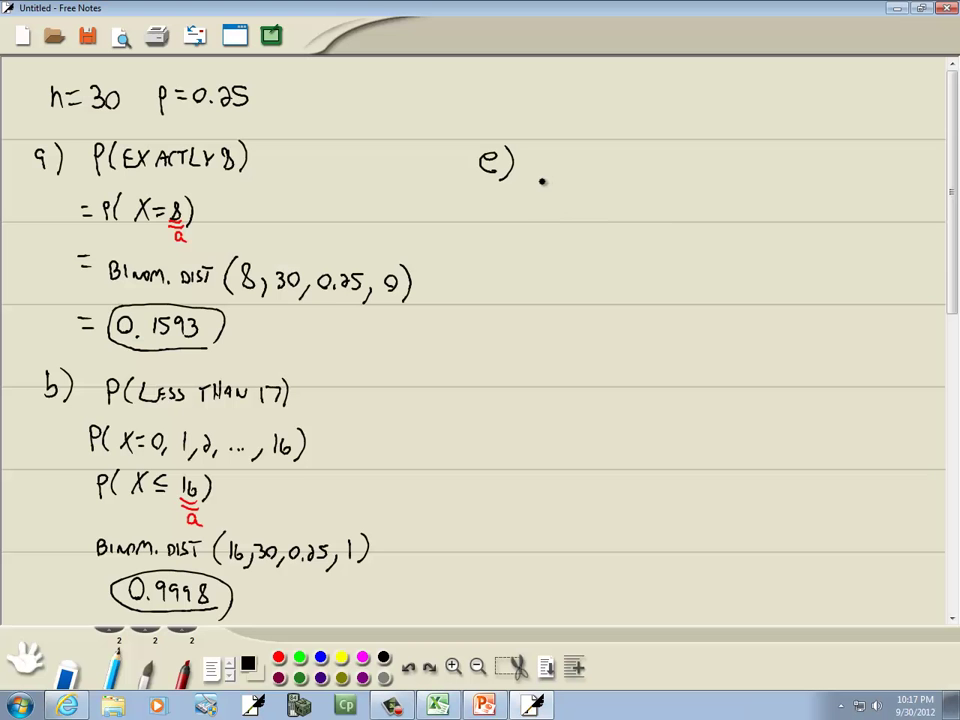
pyautogui.moveTo(541, 181)
pyautogui.mouseDown()
pyautogui.moveTo(575, 188)
pyautogui.moveTo(597, 168)
pyautogui.moveTo(624, 180)
pyautogui.moveTo(672, 170)
pyautogui.moveTo(716, 195)
pyautogui.mouseUp()
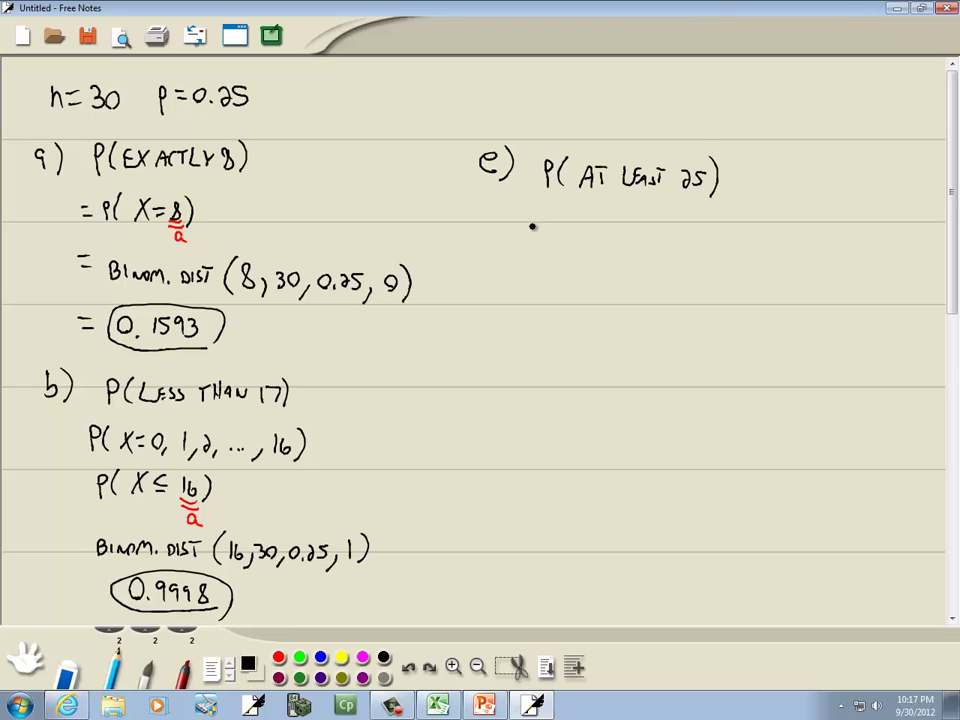
pyautogui.moveTo(532, 226)
pyautogui.mouseDown()
pyautogui.moveTo(578, 220)
pyautogui.moveTo(641, 240)
pyautogui.moveTo(700, 222)
pyautogui.moveTo(761, 240)
pyautogui.moveTo(766, 228)
pyautogui.moveTo(776, 240)
pyautogui.moveTo(808, 232)
pyautogui.moveTo(816, 244)
pyautogui.mouseUp()
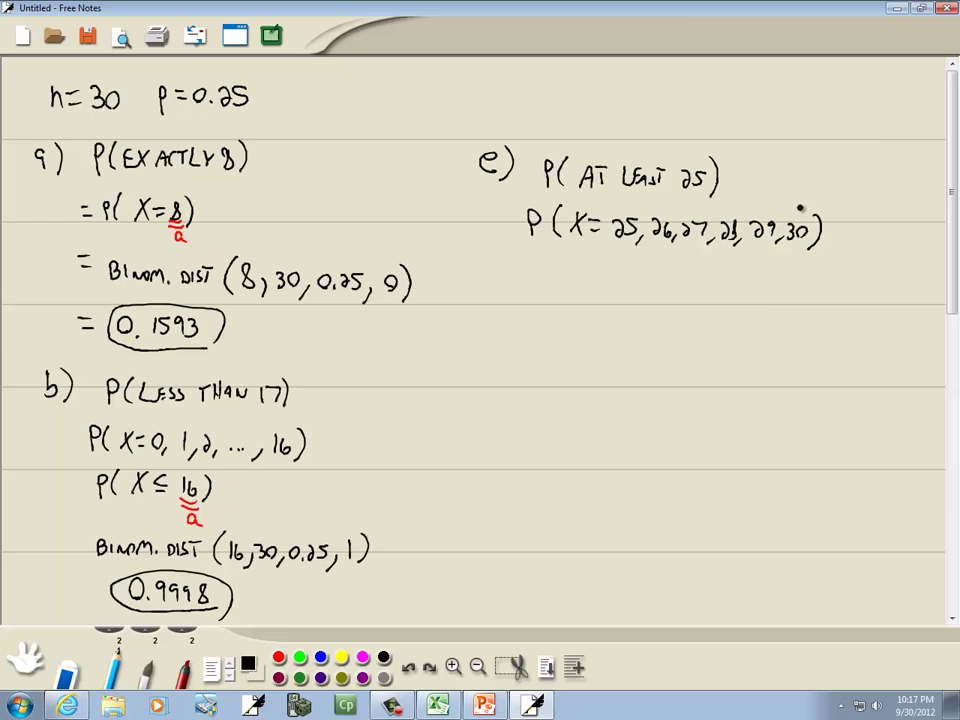
pyautogui.scroll(-10, 712, 365)
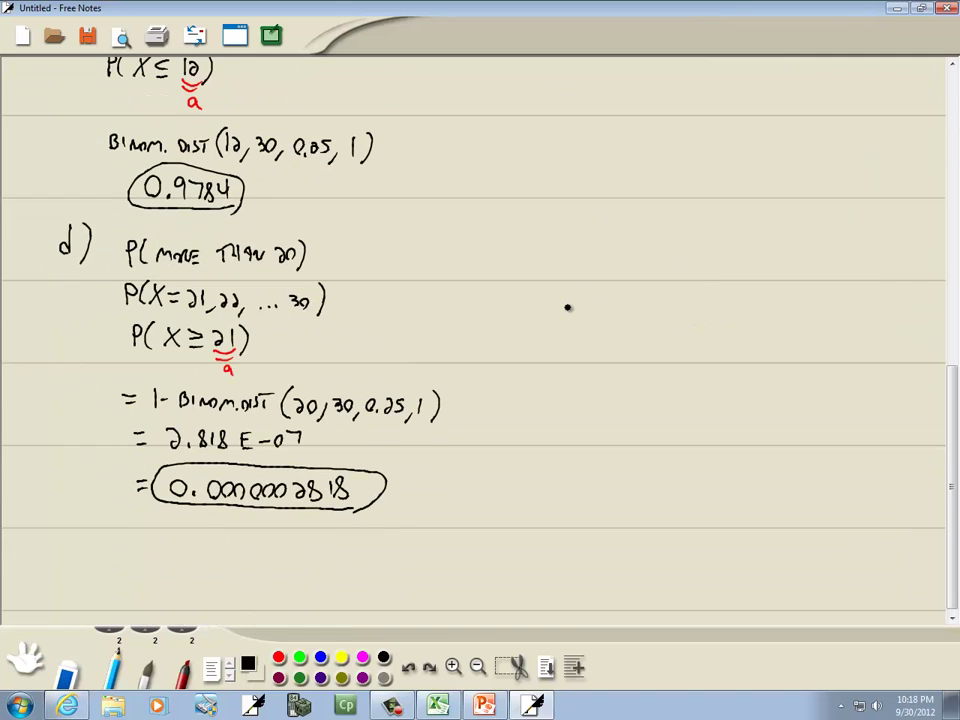
pyautogui.scroll(10, 565, 308)
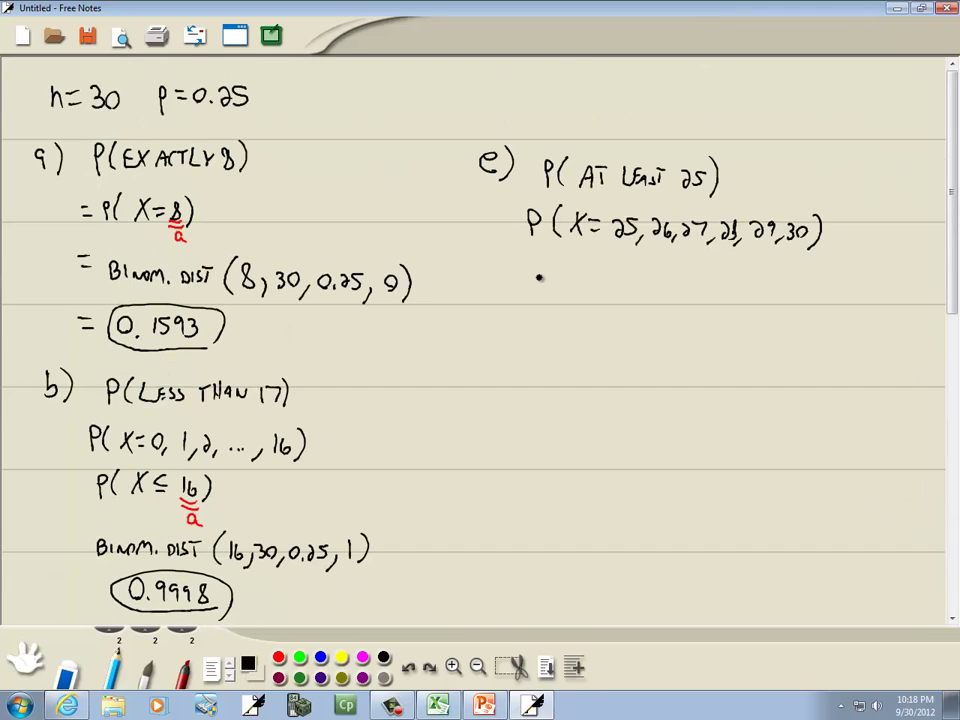
# Step: Rewrite part e as P(X ≥ 25), mark 25 as a in red, then return to black ink
pyautogui.hotkey('alt', 'Tab')
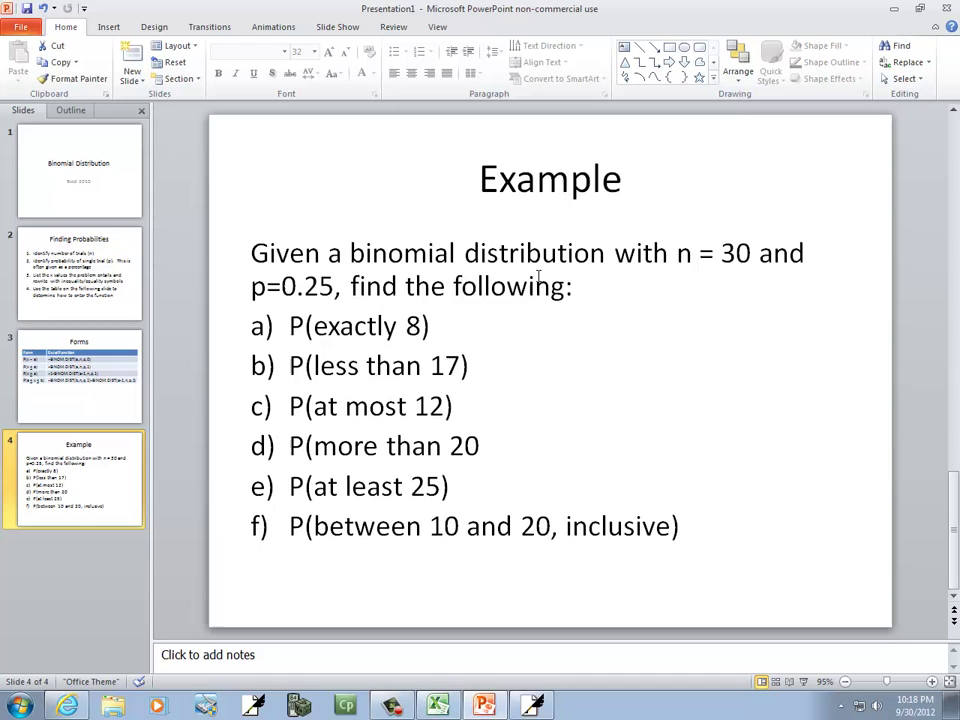
pyautogui.scroll(1, 539, 277)
pyautogui.scroll(1, 539, 277)
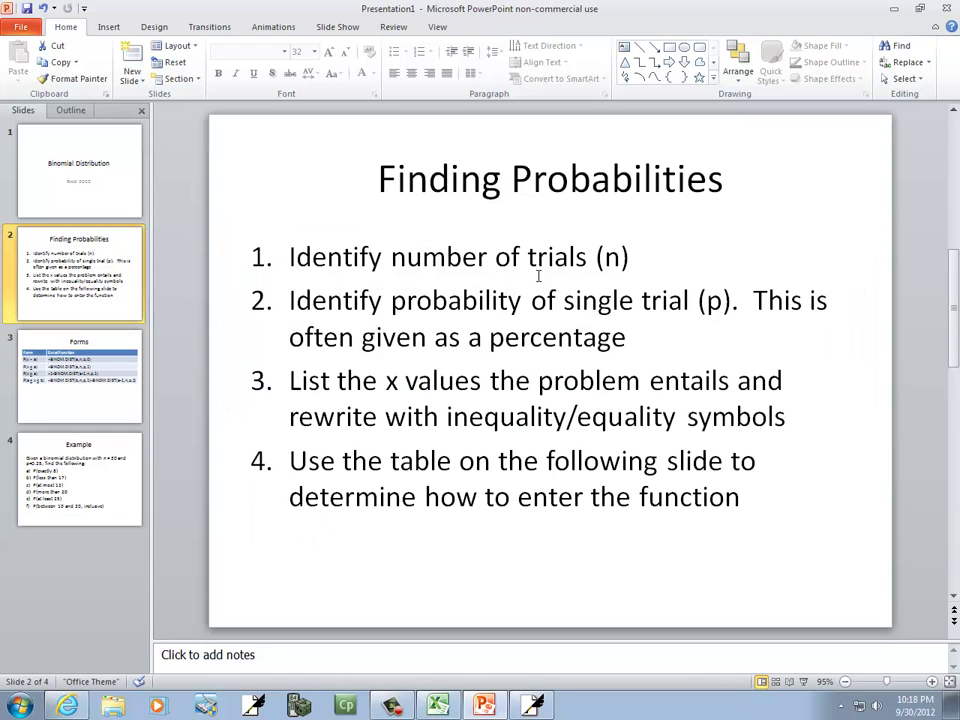
pyautogui.hotkey('alt', 'Tab')
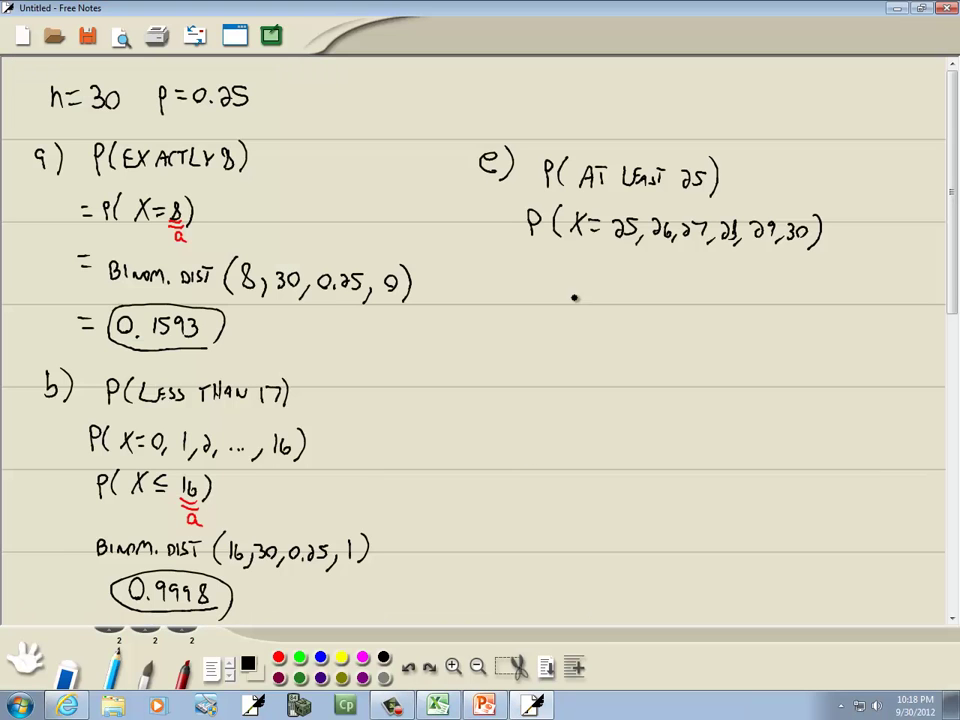
pyautogui.moveTo(537, 283)
pyautogui.mouseDown()
pyautogui.moveTo(548, 270)
pyautogui.moveTo(583, 272)
pyautogui.moveTo(592, 284)
pyautogui.moveTo(650, 293)
pyautogui.mouseUp()
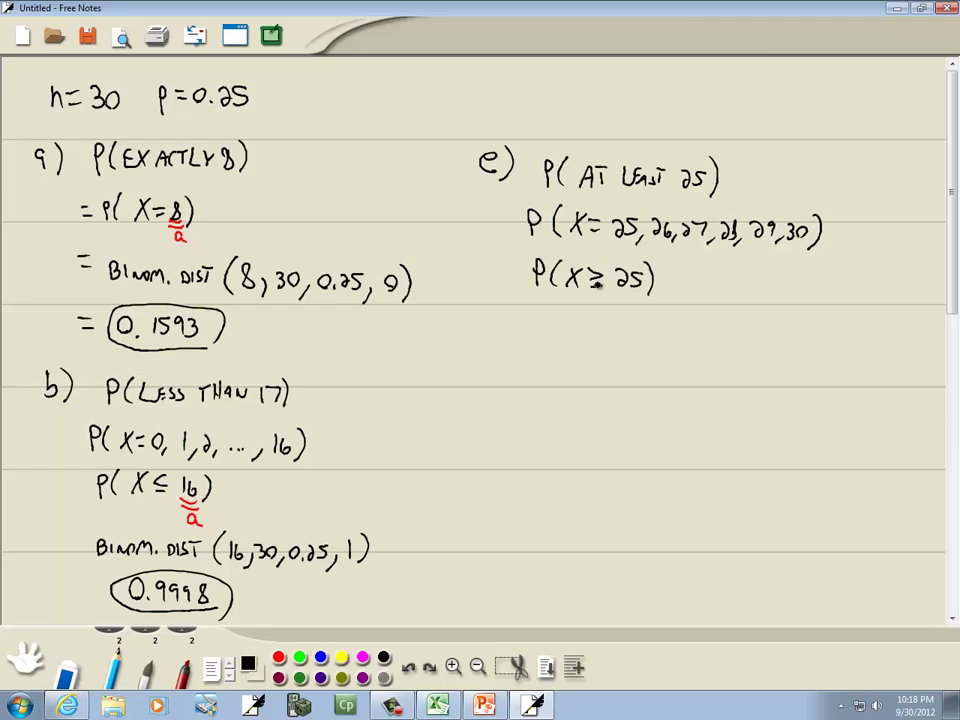
pyautogui.hotkey('alt', 'Tab')
pyautogui.scroll(-1, 597, 284)
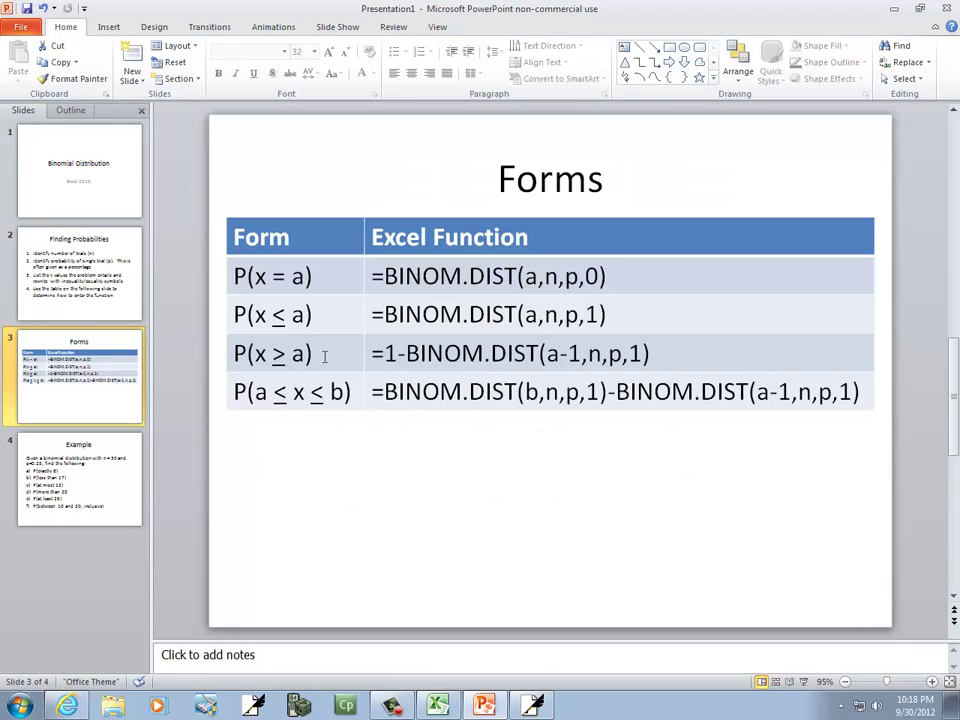
pyautogui.hotkey('alt', 'Tab')
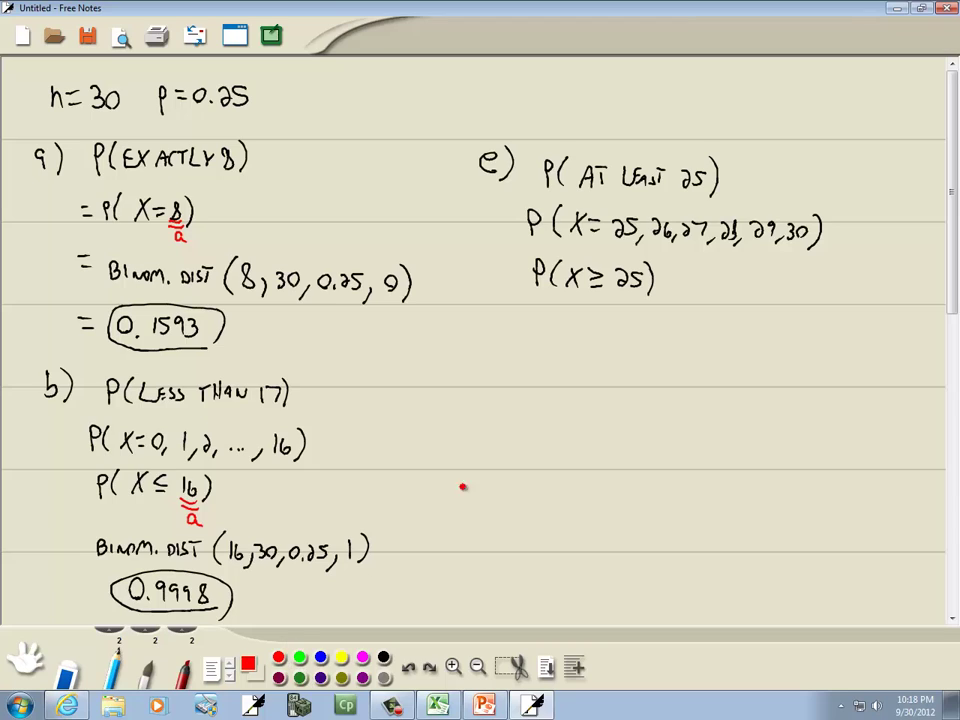
pyautogui.moveTo(619, 288)
pyautogui.mouseDown()
pyautogui.moveTo(641, 297)
pyautogui.moveTo(626, 312)
pyautogui.moveTo(636, 314)
pyautogui.mouseUp()
pyautogui.click(384, 657)
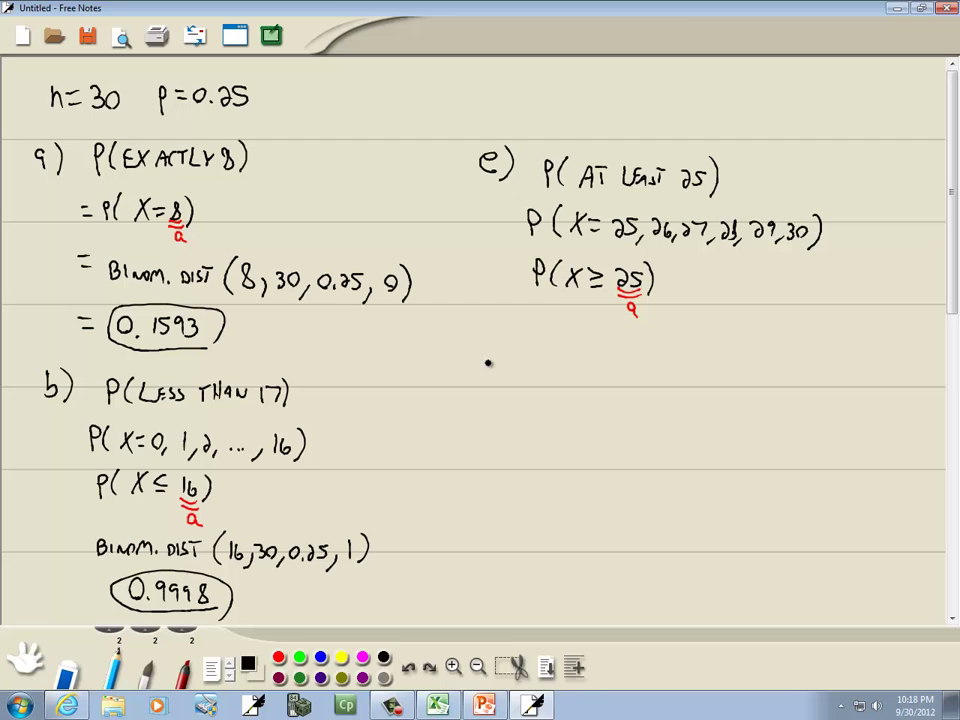
# Step: Write = 1 − BINOM.DIST below P(X ≥ 25), erasing a stray stroke
pyautogui.moveTo(516, 338); pyautogui.dragTo(529, 338)
pyautogui.moveTo(516, 345); pyautogui.dragTo(551, 343)
pyautogui.hotkey('alt', 'Tab')
pyautogui.hotkey('alt', 'Tab')
pyautogui.click(67, 672)
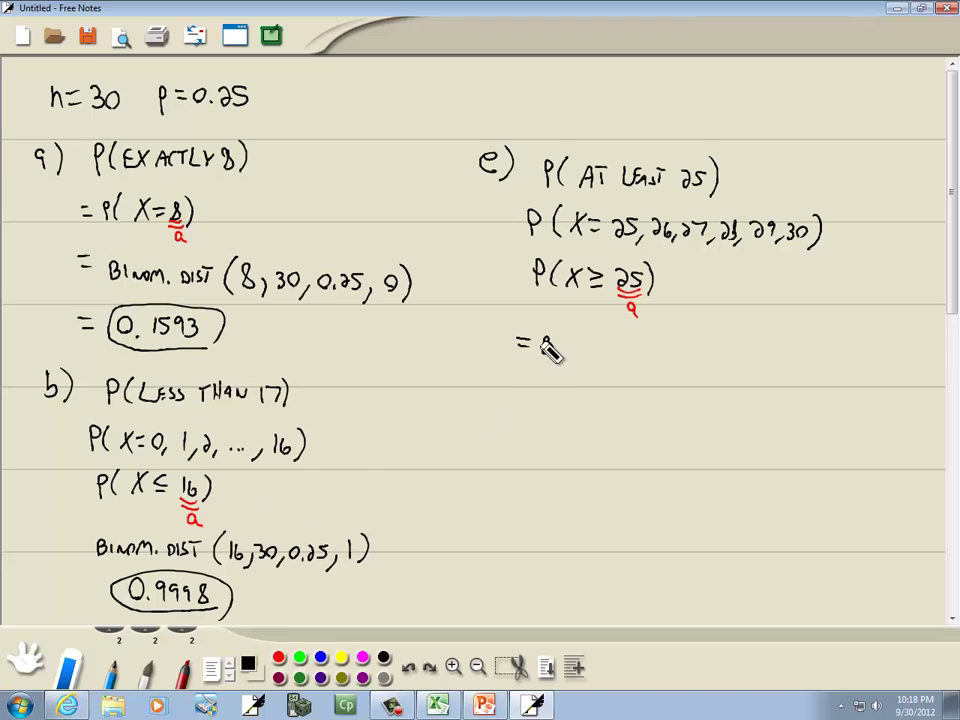
pyautogui.click(548, 348)
pyautogui.click(115, 670)
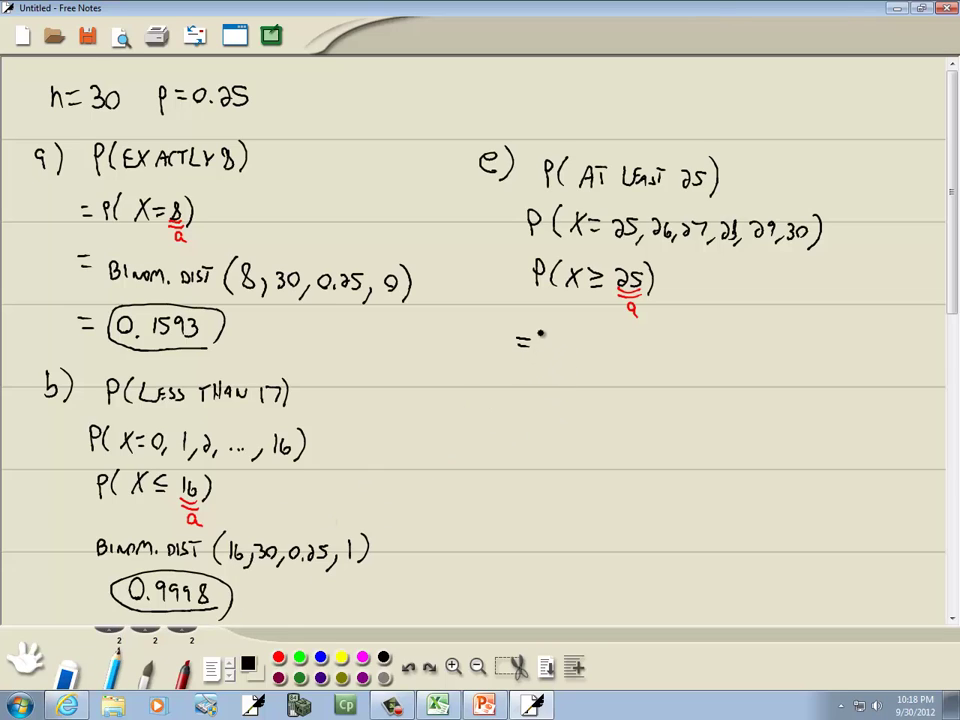
pyautogui.moveTo(538, 333); pyautogui.dragTo(538, 350)
pyautogui.moveTo(546, 344); pyautogui.dragTo(642, 352)
pyautogui.moveTo(654, 341)
pyautogui.mouseDown()
pyautogui.moveTo(648, 352)
pyautogui.moveTo(688, 356)
pyautogui.mouseUp()
# Step: Add the arguments (24, 30, 0.25, 1), checking the Forms slide
pyautogui.hotkey('alt', 'Tab')
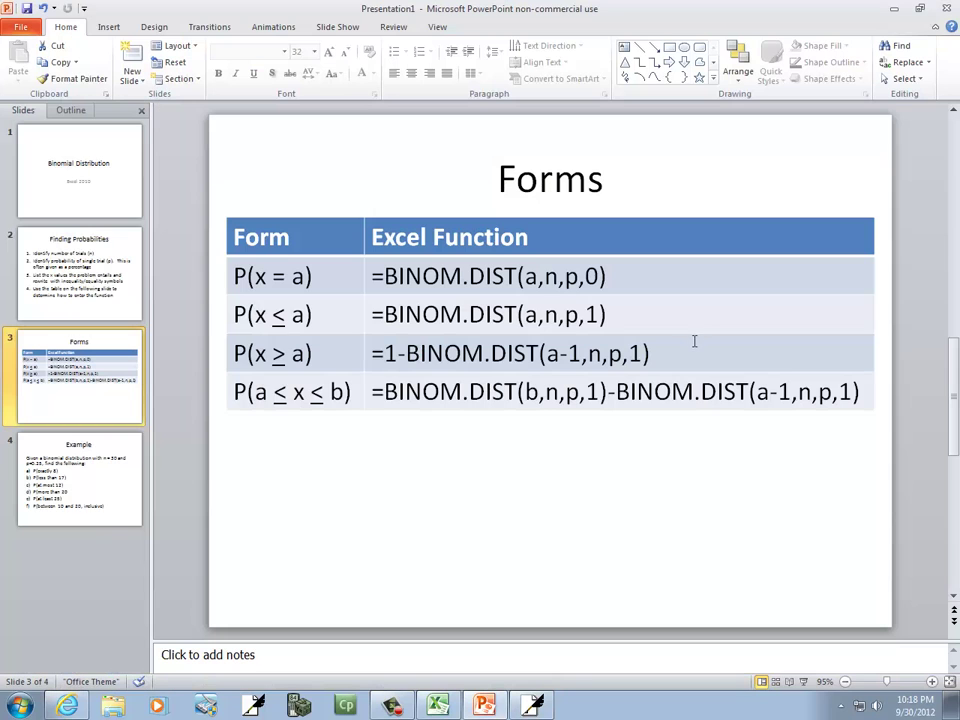
pyautogui.hotkey('alt', 'Tab')
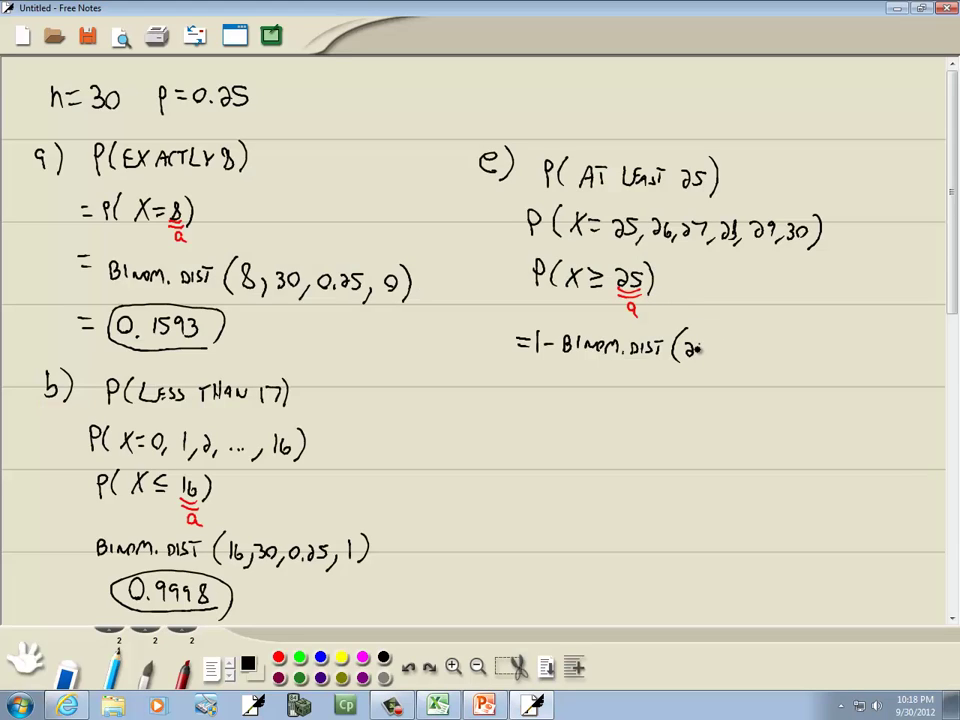
pyautogui.moveTo(716, 338); pyautogui.dragTo(734, 362)
pyautogui.hotkey('alt', 'Tab')
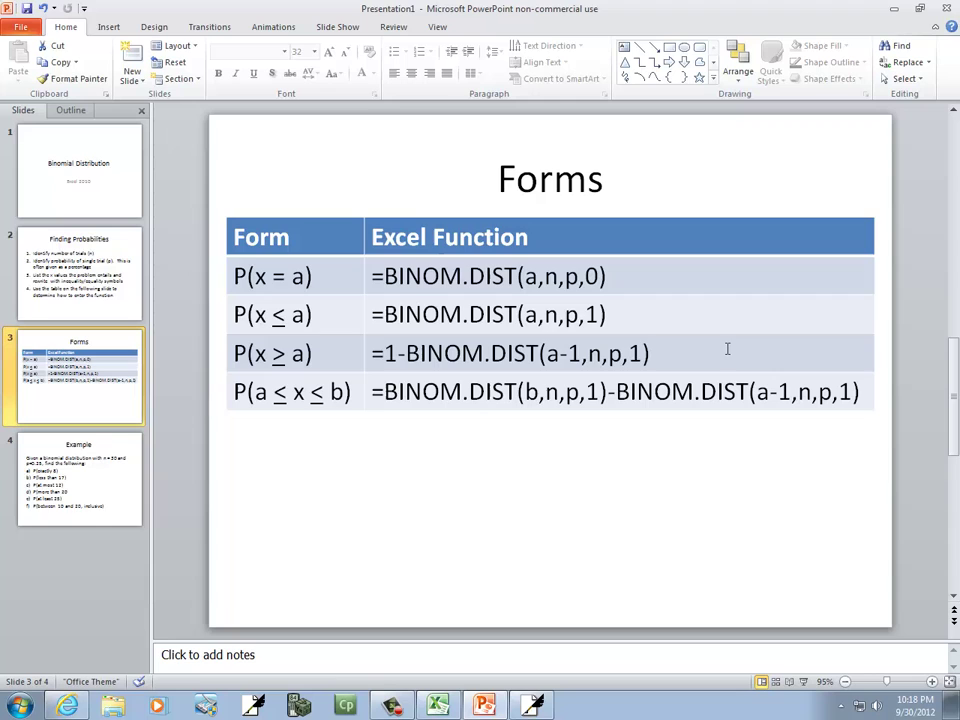
pyautogui.hotkey('alt', 'Tab')
pyautogui.moveTo(728, 345)
pyautogui.mouseDown()
pyautogui.moveTo(733, 358)
pyautogui.moveTo(741, 346)
pyautogui.mouseUp()
pyautogui.moveTo(752, 354); pyautogui.dragTo(750, 364)
pyautogui.hotkey('alt', 'Tab')
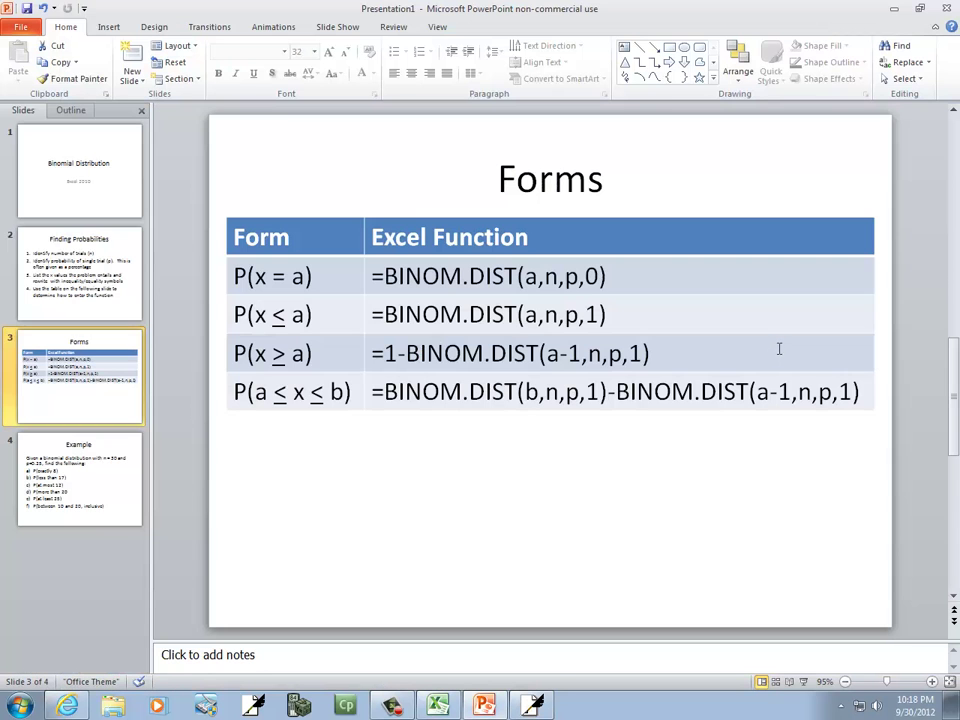
pyautogui.hotkey('alt', 'Tab')
pyautogui.moveTo(772, 350); pyautogui.dragTo(834, 362)
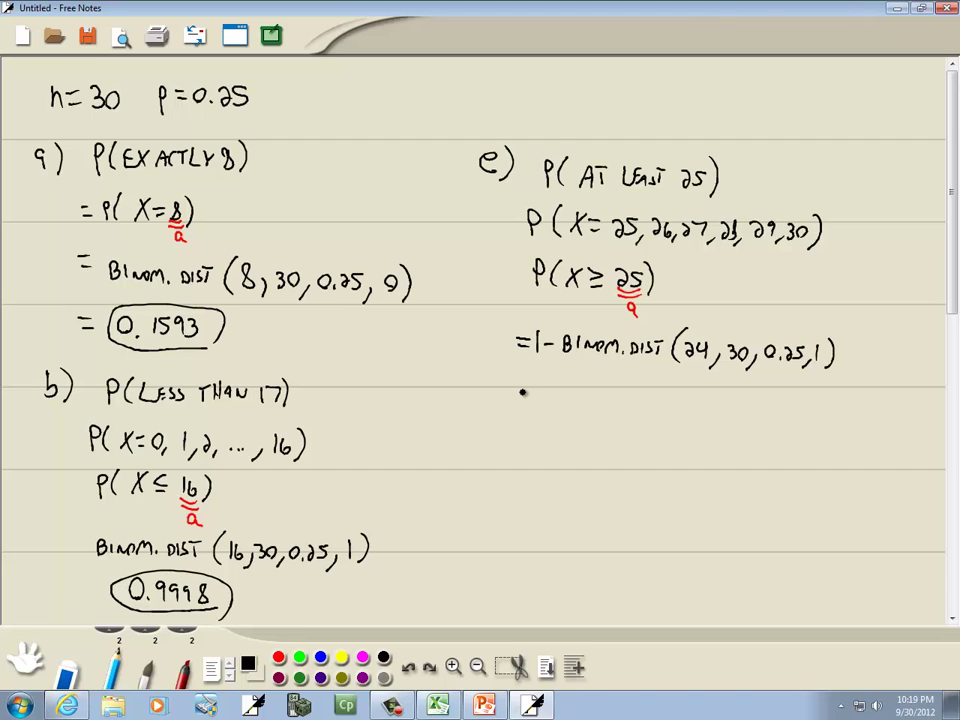
# Step: Enter =1-BINOM.DIST(24,30,0.25,1) in cell A5, giving 3.20597E-11
pyautogui.hotkey('alt', 'Tab')
pyautogui.hotkey('alt', 'Tab')
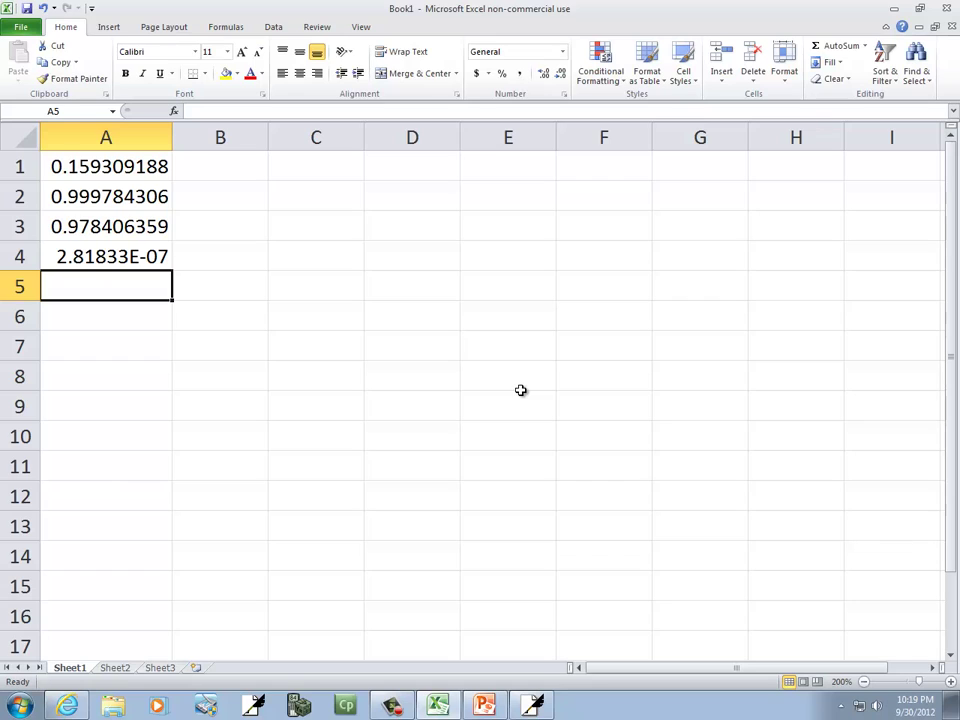
pyautogui.write('=1-bin')
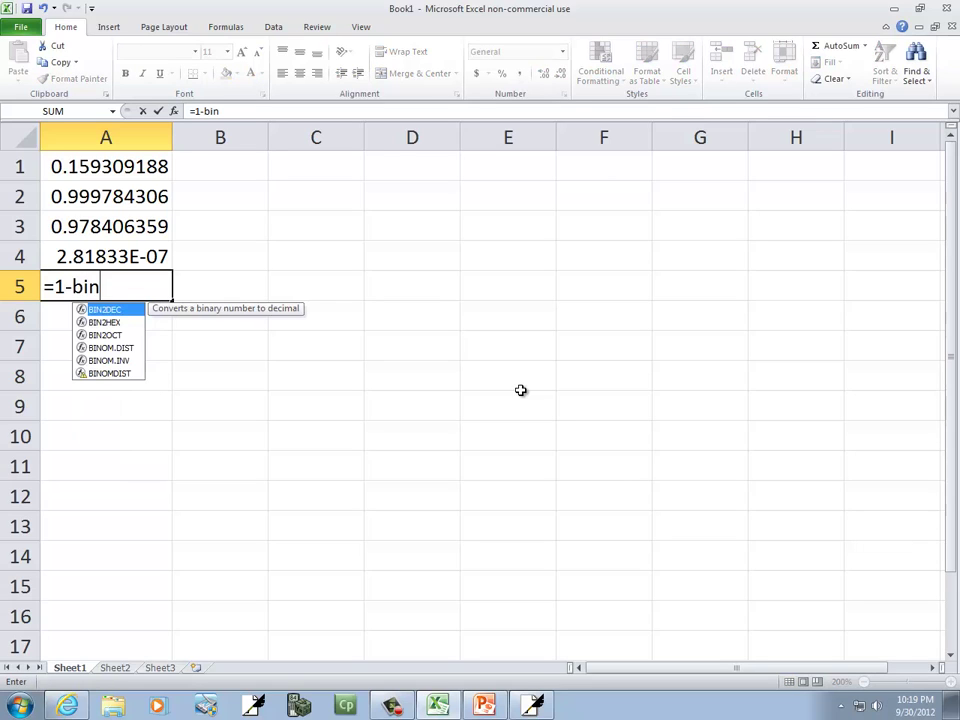
pyautogui.write('om.dist(')
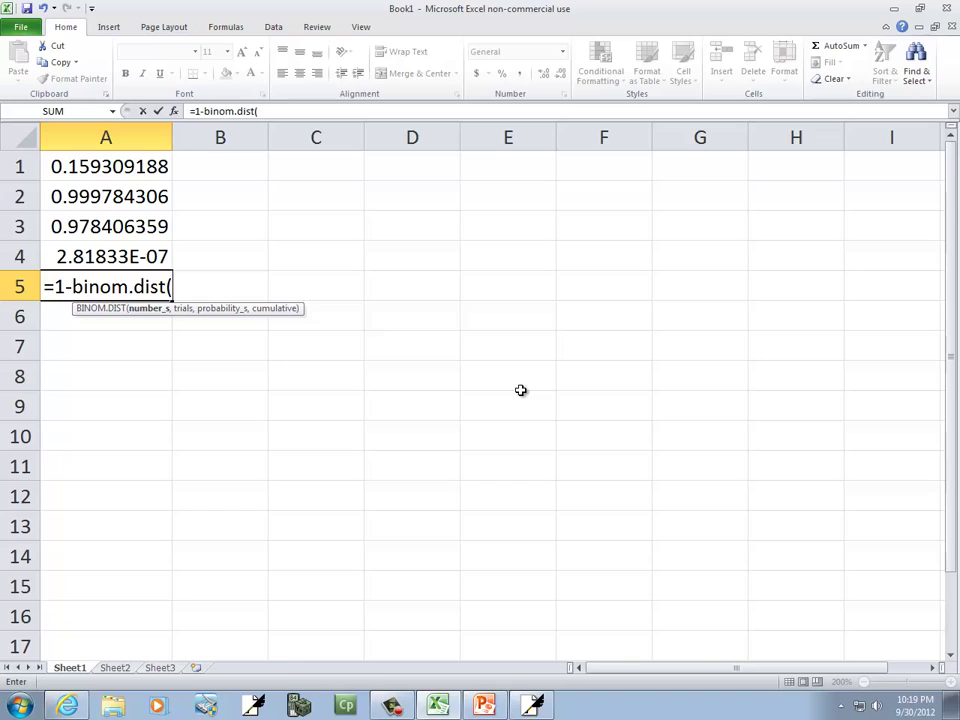
pyautogui.hotkey('alt', 'Tab')
pyautogui.hotkey('alt', 'Tab')
pyautogui.write('24,30,')
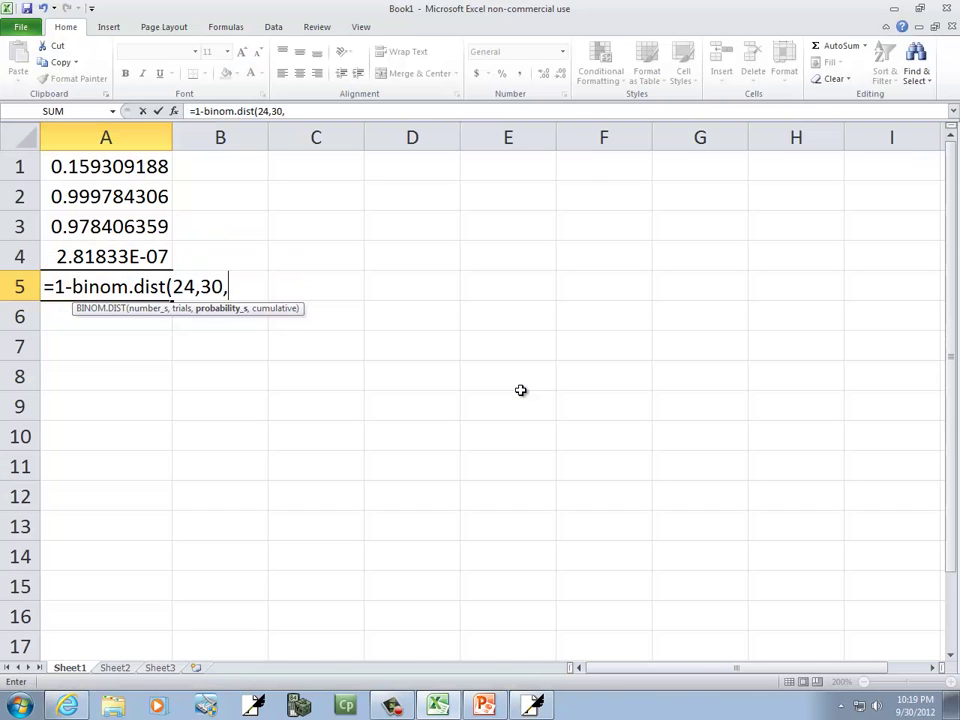
pyautogui.hotkey('alt', 'Tab')
pyautogui.hotkey('alt', 'Tab')
pyautogui.write('0.25,1)')
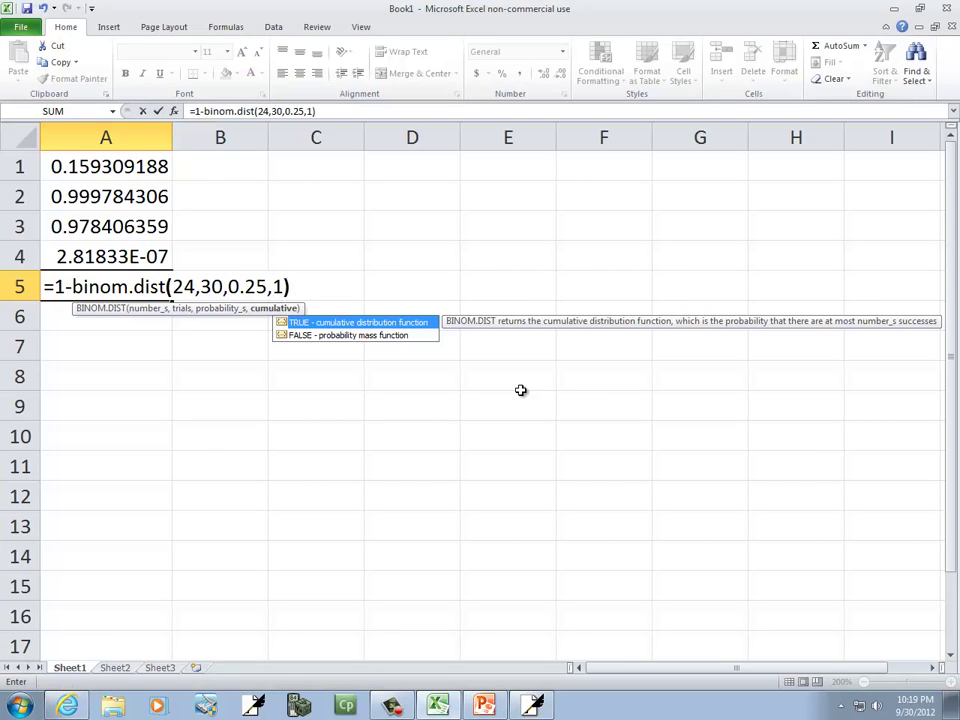
pyautogui.press('Return')
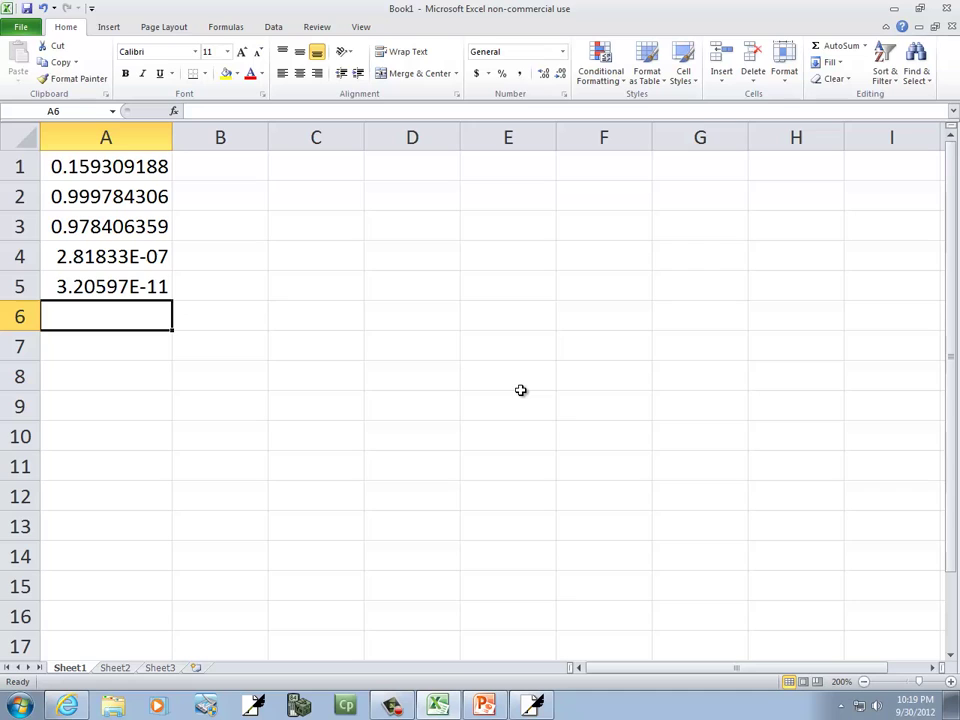
# Step: Write the result 3.206 E-11 under the part e formula, reading it from Excel
pyautogui.hotkey('alt', 'Tab')
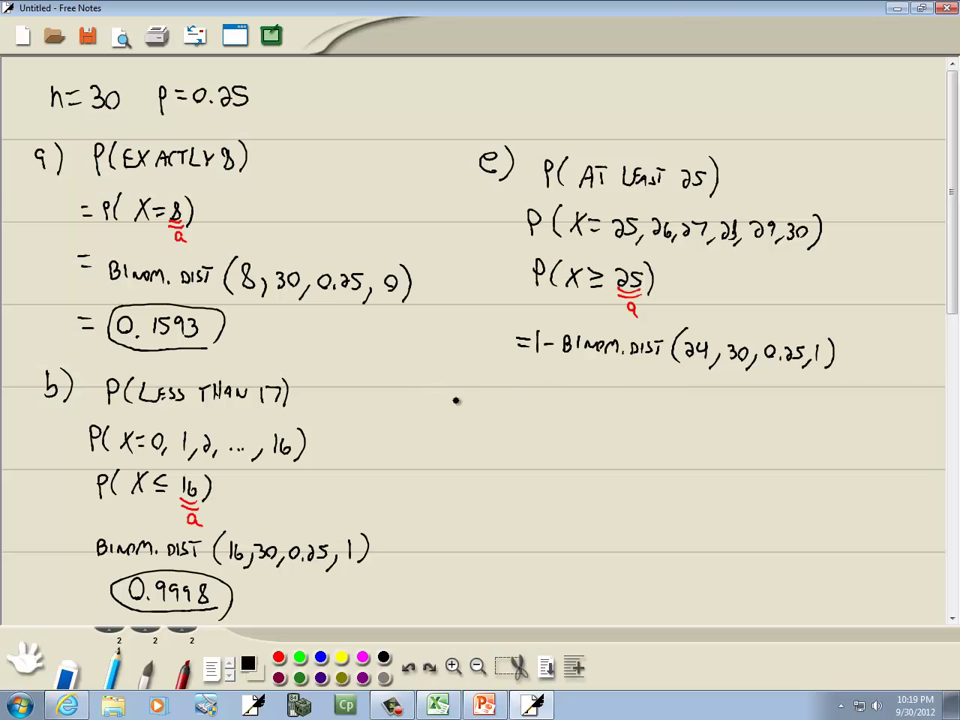
pyautogui.moveTo(554, 382); pyautogui.dragTo(562, 402)
pyautogui.hotkey('alt', 'Tab')
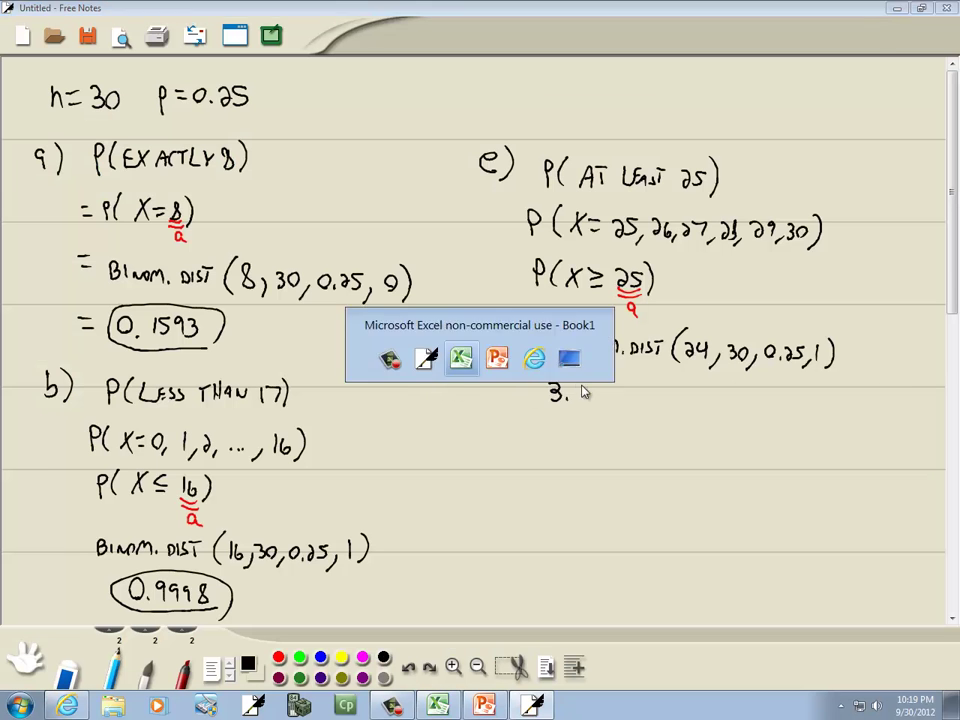
pyautogui.press('alt')
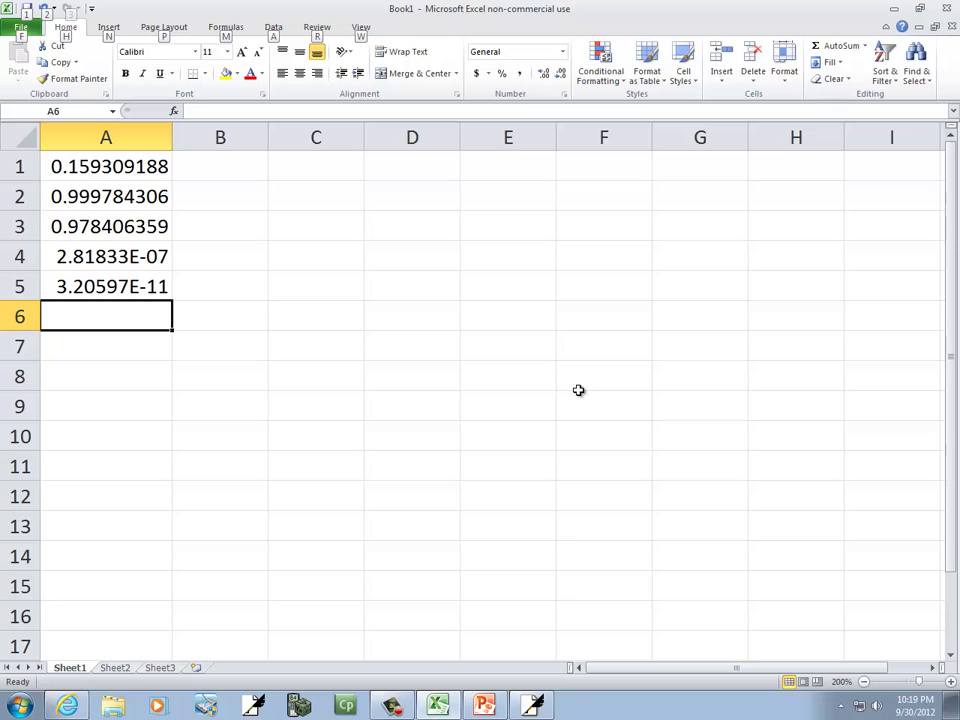
pyautogui.hotkey('alt', 'Tab')
pyautogui.moveTo(562, 389)
pyautogui.mouseDown()
pyautogui.moveTo(575, 401)
pyautogui.moveTo(585, 390)
pyautogui.moveTo(666, 396)
pyautogui.mouseUp()
pyautogui.hotkey('alt', 'Tab')
pyautogui.hotkey('alt', 'Tab')
pyautogui.moveTo(673, 386)
pyautogui.mouseDown()
pyautogui.moveTo(673, 404)
pyautogui.moveTo(682, 404)
pyautogui.mouseUp()
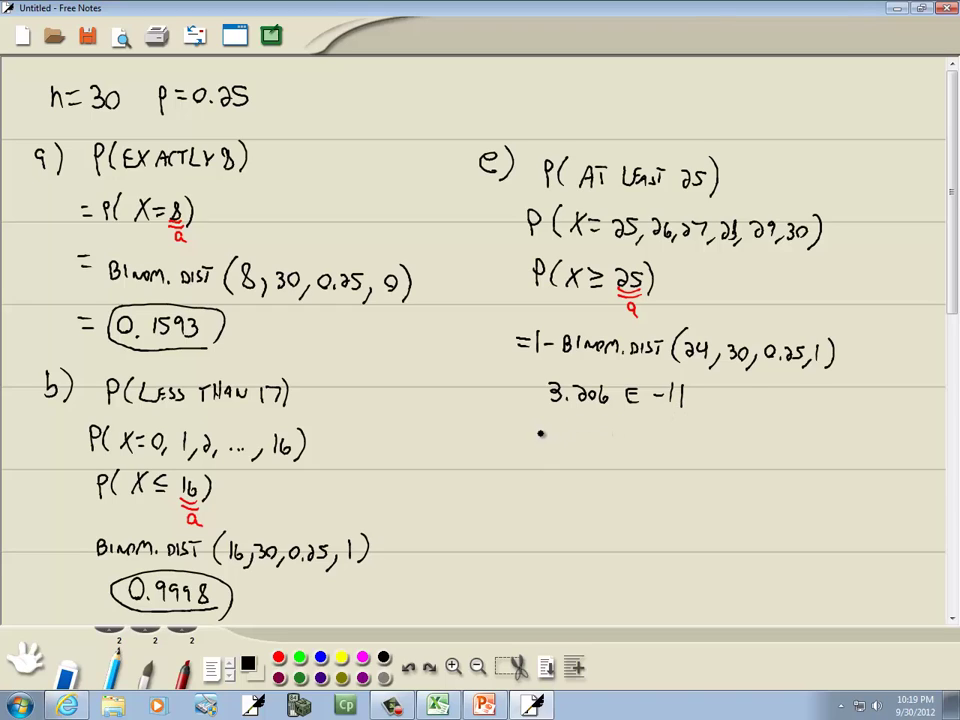
# Step: Write the decimal form 0.00000000003206 below and circle it
pyautogui.moveTo(536, 430); pyautogui.dragTo(575, 434)
pyautogui.click(548, 444)
pyautogui.moveTo(592, 431)
pyautogui.mouseDown()
pyautogui.moveTo(590, 440)
pyautogui.moveTo(628, 444)
pyautogui.moveTo(680, 440)
pyautogui.mouseUp()
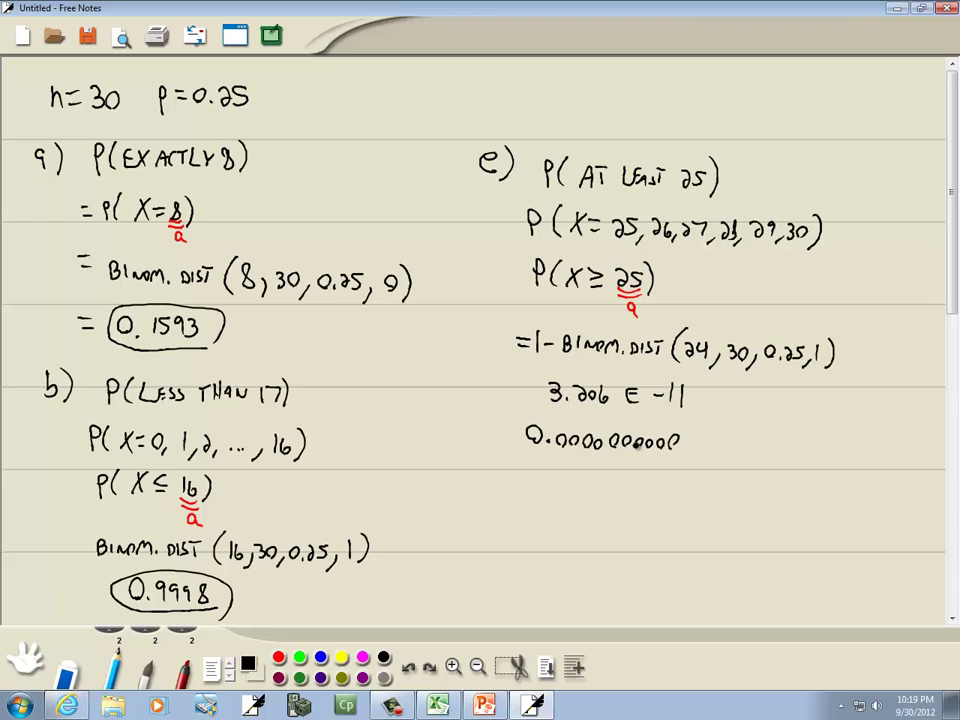
pyautogui.moveTo(690, 437)
pyautogui.mouseDown()
pyautogui.moveTo(699, 446)
pyautogui.moveTo(730, 441)
pyautogui.moveTo(617, 457)
pyautogui.moveTo(518, 432)
pyautogui.moveTo(568, 420)
pyautogui.moveTo(713, 424)
pyautogui.moveTo(746, 452)
pyautogui.mouseUp()
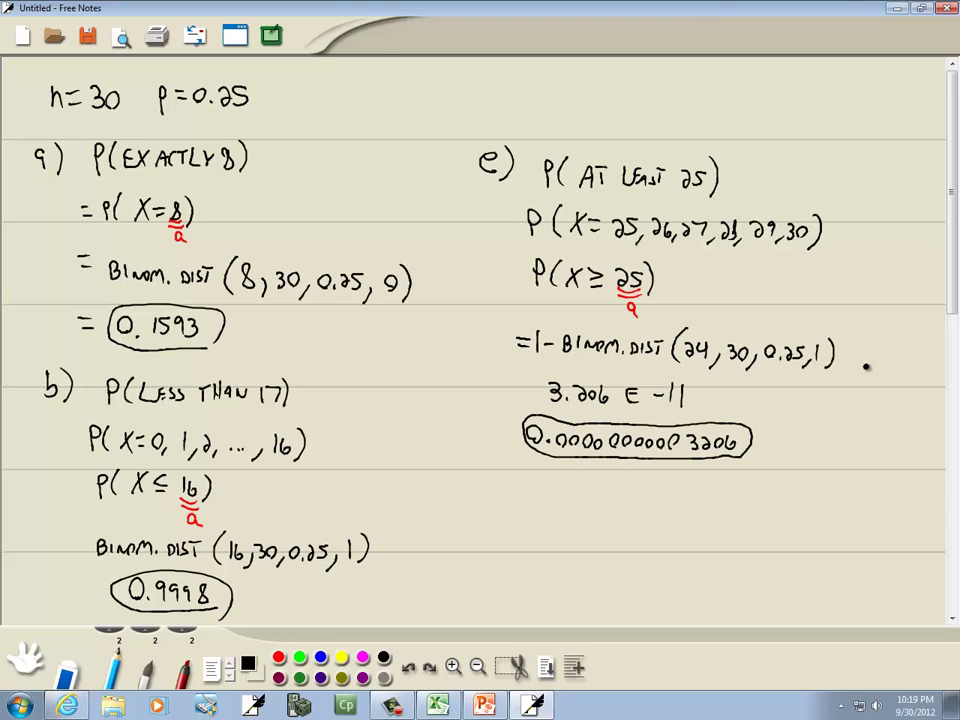
pyautogui.scroll(-6, 840, 375)
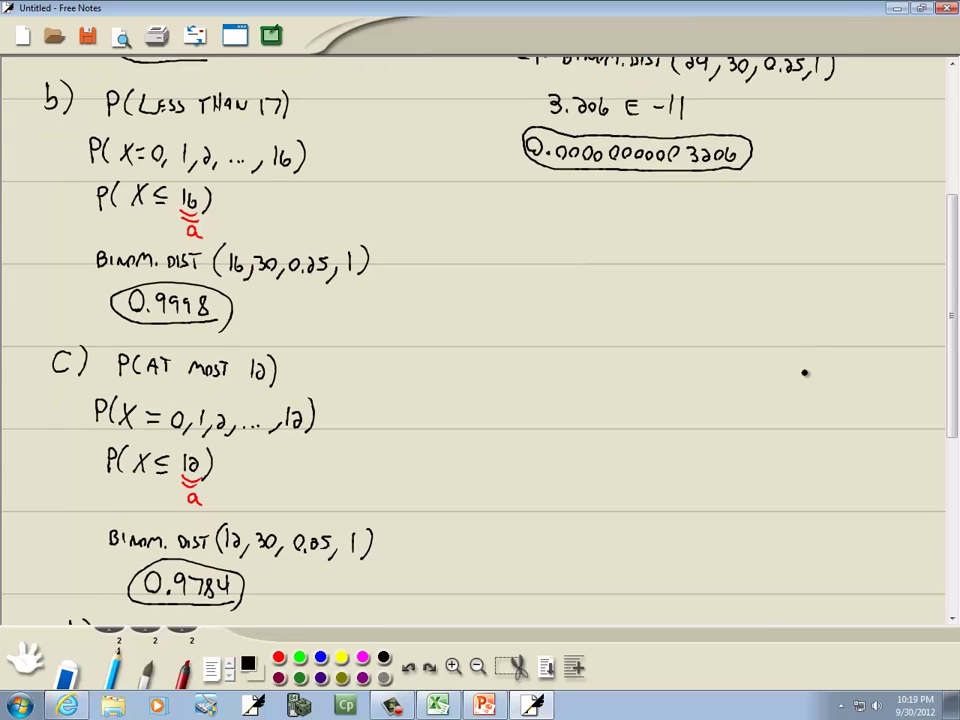
# Step: Scroll to the Example slide in PowerPoint, then write "f(" in the notes
pyautogui.hotkey('alt', 'Tab')
pyautogui.press('Tab')
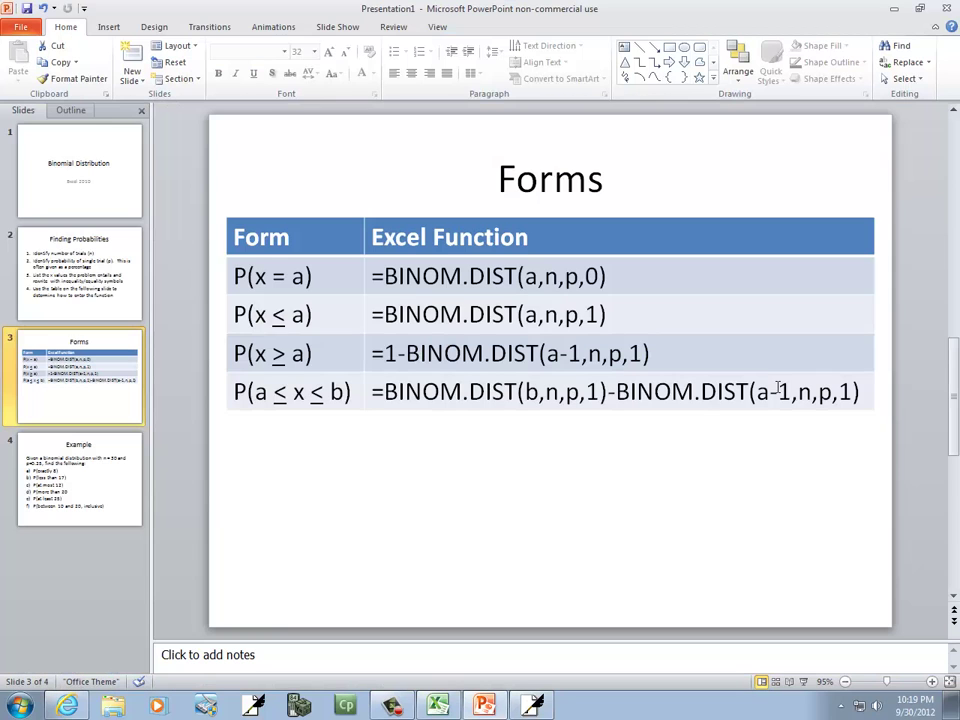
pyautogui.scroll(-1, 778, 390)
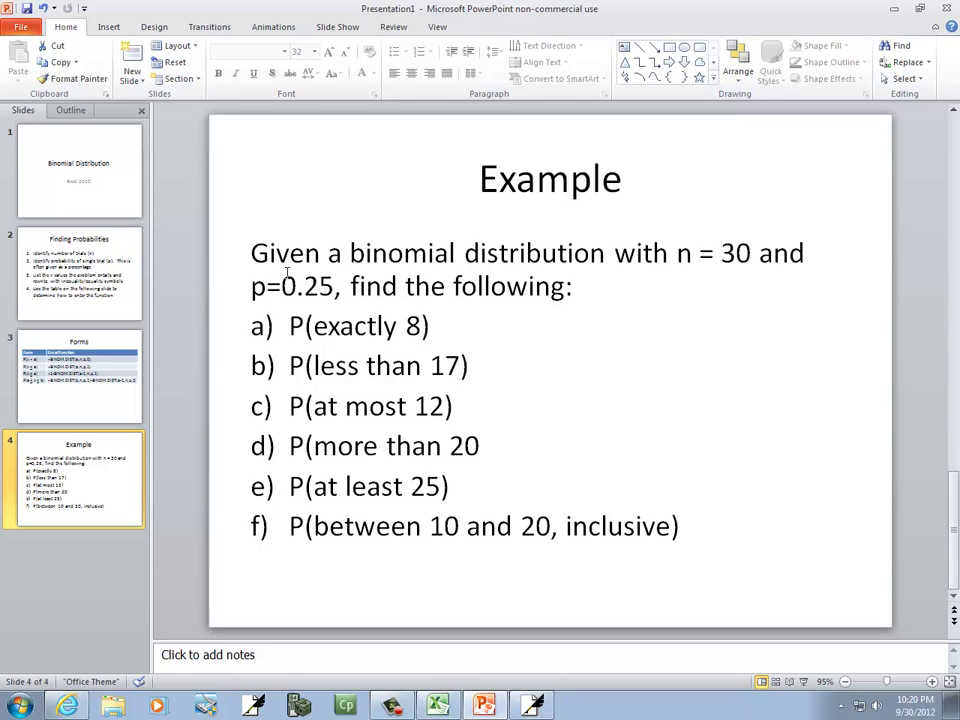
pyautogui.hotkey('alt', 'Tab')
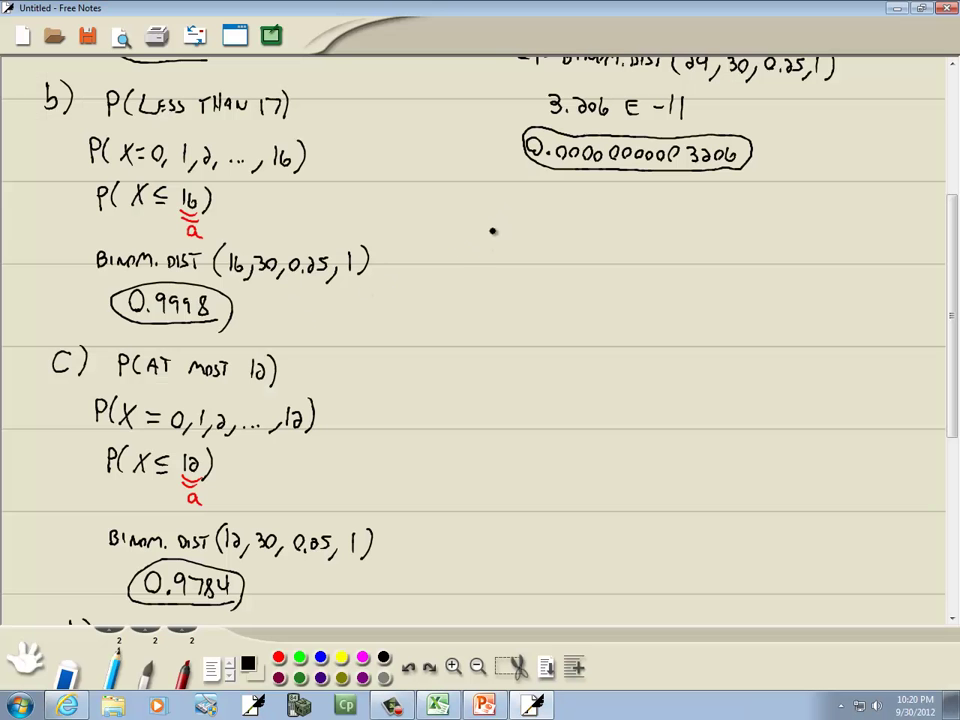
pyautogui.moveTo(501, 207)
pyautogui.mouseDown()
pyautogui.moveTo(485, 234)
pyautogui.moveTo(511, 235)
pyautogui.mouseUp()
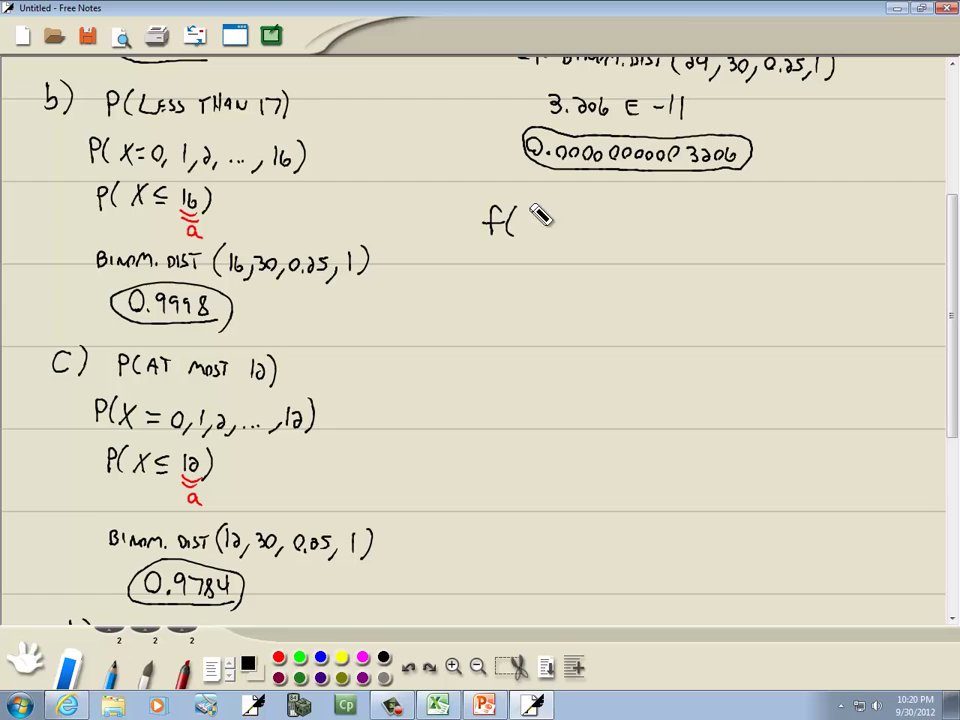
# Step: Erase the stray parenthesis and write f) P(BETWEEN 10 AND 20)
pyautogui.moveTo(542, 214)
pyautogui.mouseDown()
pyautogui.moveTo(527, 246)
pyautogui.moveTo(516, 216)
pyautogui.moveTo(512, 238)
pyautogui.moveTo(553, 252)
pyautogui.mouseUp()
pyautogui.click(125, 650)
pyautogui.moveTo(574, 228)
pyautogui.mouseDown()
pyautogui.moveTo(575, 253)
pyautogui.moveTo(593, 256)
pyautogui.moveTo(632, 248)
pyautogui.moveTo(678, 257)
pyautogui.moveTo(681, 245)
pyautogui.moveTo(696, 257)
pyautogui.moveTo(786, 253)
pyautogui.mouseUp()
pyautogui.hotkey('alt', 'Tab')
pyautogui.hotkey('alt', 'Tab')
pyautogui.moveTo(791, 239); pyautogui.dragTo(793, 265)
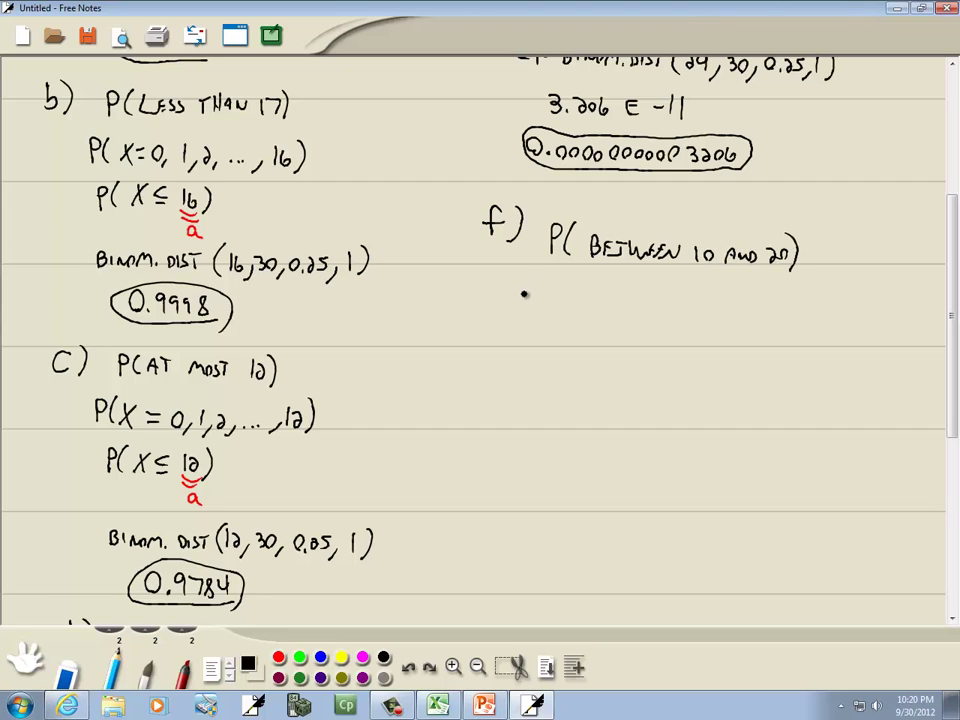
# Step: List the outcomes X = 10, 11, 12, …, 18, 19, 20 under part f), then show the Finding Probabilities slide
pyautogui.moveTo(525, 274)
pyautogui.mouseDown()
pyautogui.moveTo(525, 306)
pyautogui.moveTo(526, 290)
pyautogui.moveTo(549, 306)
pyautogui.moveTo(610, 292)
pyautogui.moveTo(646, 302)
pyautogui.mouseUp()
pyautogui.moveTo(658, 284)
pyautogui.mouseDown()
pyautogui.moveTo(665, 306)
pyautogui.moveTo(738, 308)
pyautogui.mouseUp()
pyautogui.click(710, 302)
pyautogui.click(716, 302)
pyautogui.click(722, 302)
pyautogui.moveTo(749, 288)
pyautogui.mouseDown()
pyautogui.moveTo(748, 305)
pyautogui.moveTo(767, 308)
pyautogui.mouseUp()
pyautogui.moveTo(776, 289)
pyautogui.mouseDown()
pyautogui.moveTo(775, 305)
pyautogui.moveTo(785, 305)
pyautogui.mouseUp()
pyautogui.moveTo(794, 300)
pyautogui.mouseDown()
pyautogui.moveTo(792, 309)
pyautogui.moveTo(808, 305)
pyautogui.moveTo(813, 293)
pyautogui.mouseUp()
pyautogui.moveTo(823, 298); pyautogui.dragTo(820, 310)
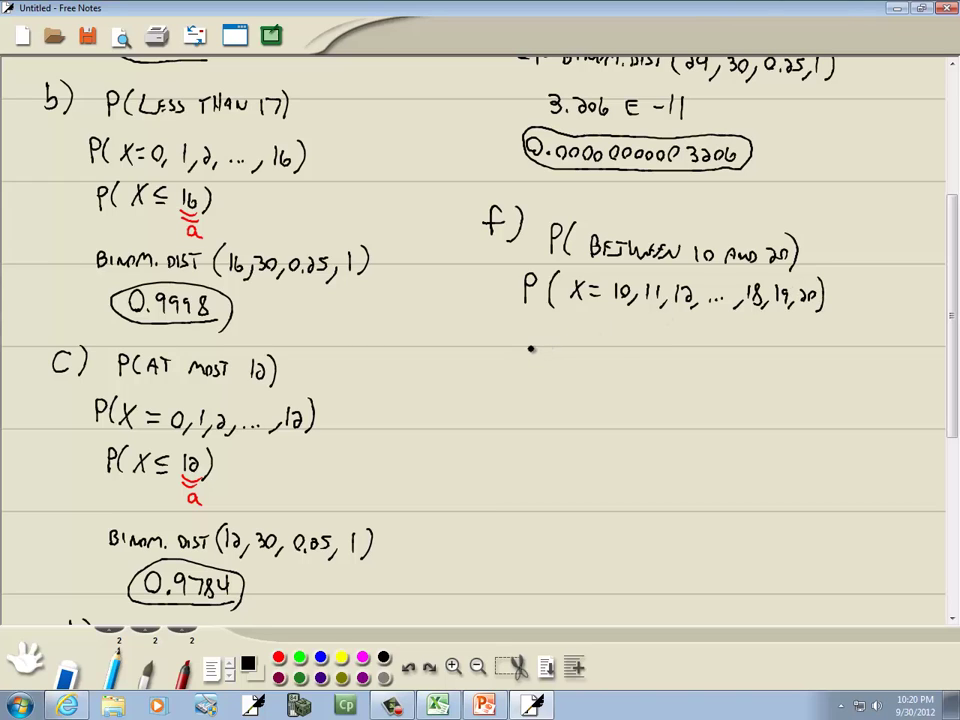
pyautogui.hotkey('alt', 'Tab')
pyautogui.hotkey('alt', 'Tab')
pyautogui.scroll(2, 506, 291)
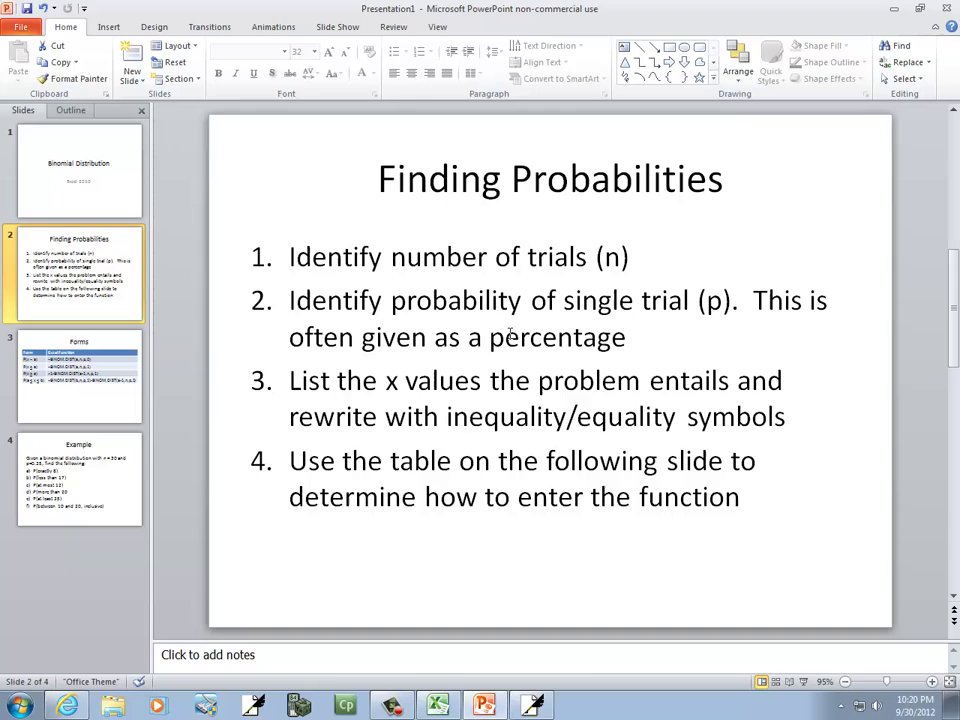
# Step: Write the inequality 10 ≤ X ≤ 20 under part f) and bring up the Forms slide
pyautogui.hotkey('alt', 'Tab')
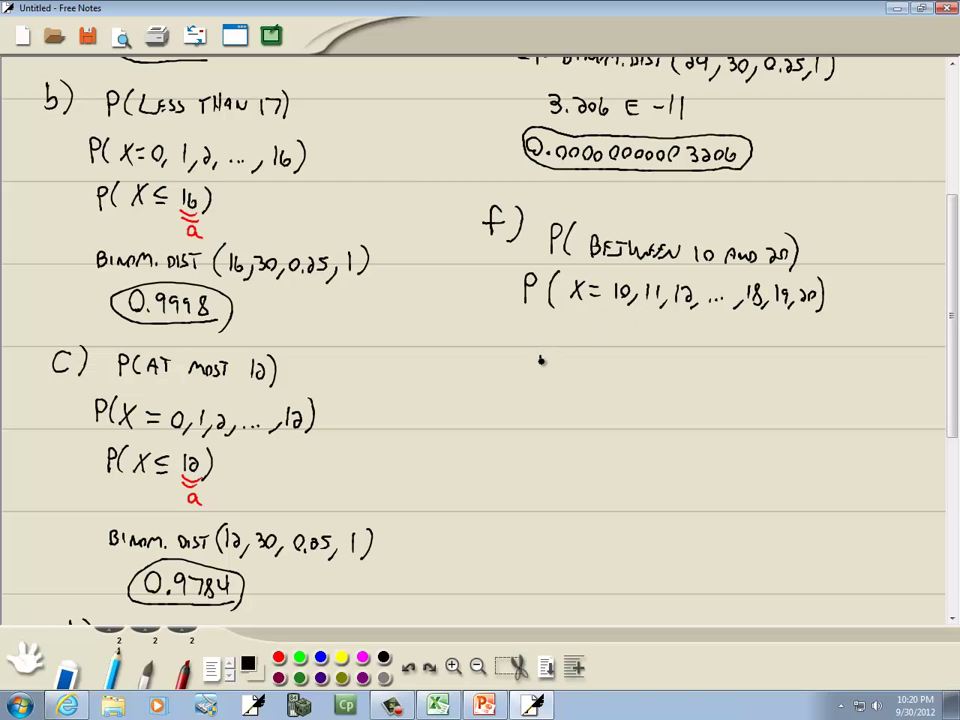
pyautogui.moveTo(540, 357)
pyautogui.mouseDown()
pyautogui.moveTo(546, 342)
pyautogui.moveTo(559, 357)
pyautogui.moveTo(585, 355)
pyautogui.moveTo(597, 339)
pyautogui.moveTo(624, 350)
pyautogui.mouseUp()
pyautogui.moveTo(611, 354); pyautogui.dragTo(678, 346)
pyautogui.moveTo(666, 351)
pyautogui.mouseDown()
pyautogui.moveTo(697, 352)
pyautogui.moveTo(704, 341)
pyautogui.moveTo(713, 359)
pyautogui.mouseUp()
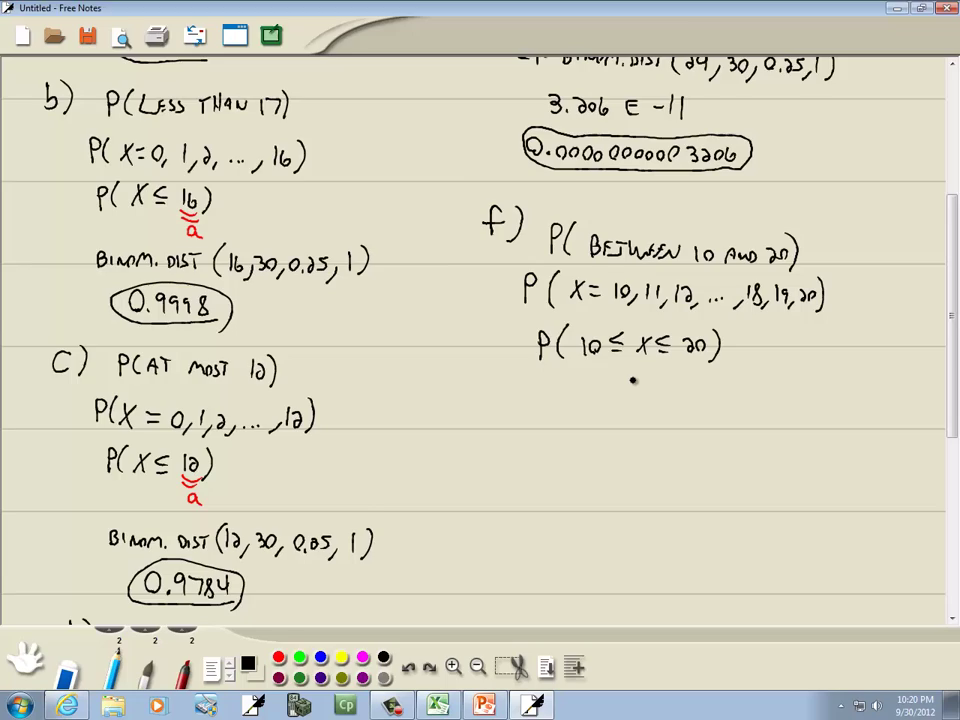
pyautogui.hotkey('alt', 'Tab')
pyautogui.press('pagedown')
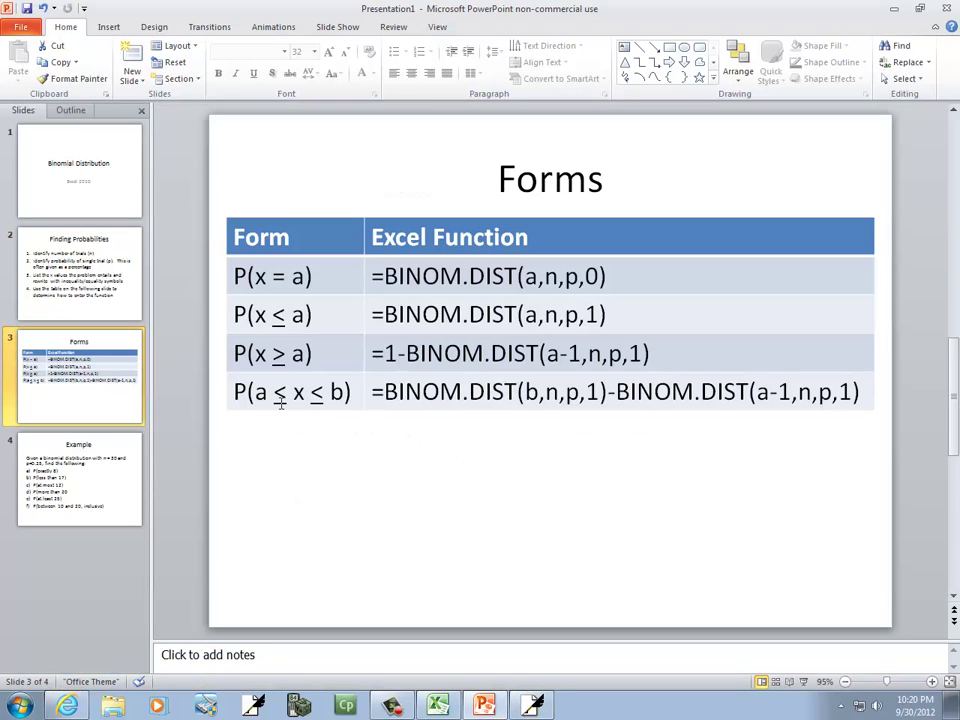
# Step: Mark 10 as a and 20 as b in red, then write an equals sign in black
pyautogui.hotkey('alt', 'Tab')
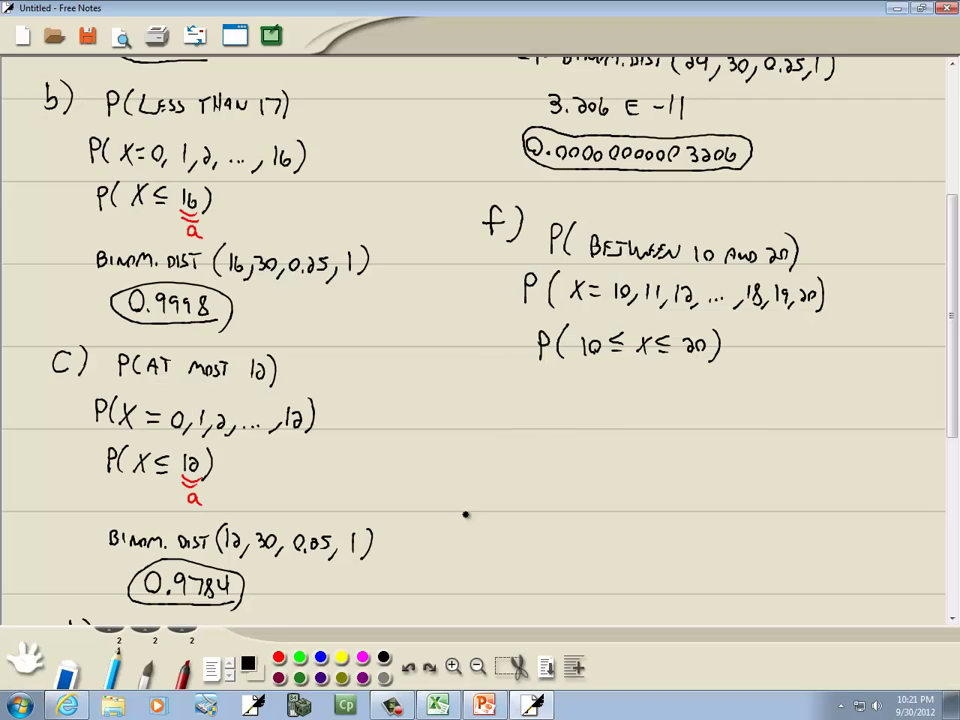
pyautogui.click(278, 657)
pyautogui.moveTo(582, 358)
pyautogui.mouseDown()
pyautogui.moveTo(598, 364)
pyautogui.moveTo(598, 378)
pyautogui.mouseUp()
pyautogui.moveTo(684, 363)
pyautogui.mouseDown()
pyautogui.moveTo(706, 362)
pyautogui.moveTo(696, 384)
pyautogui.mouseUp()
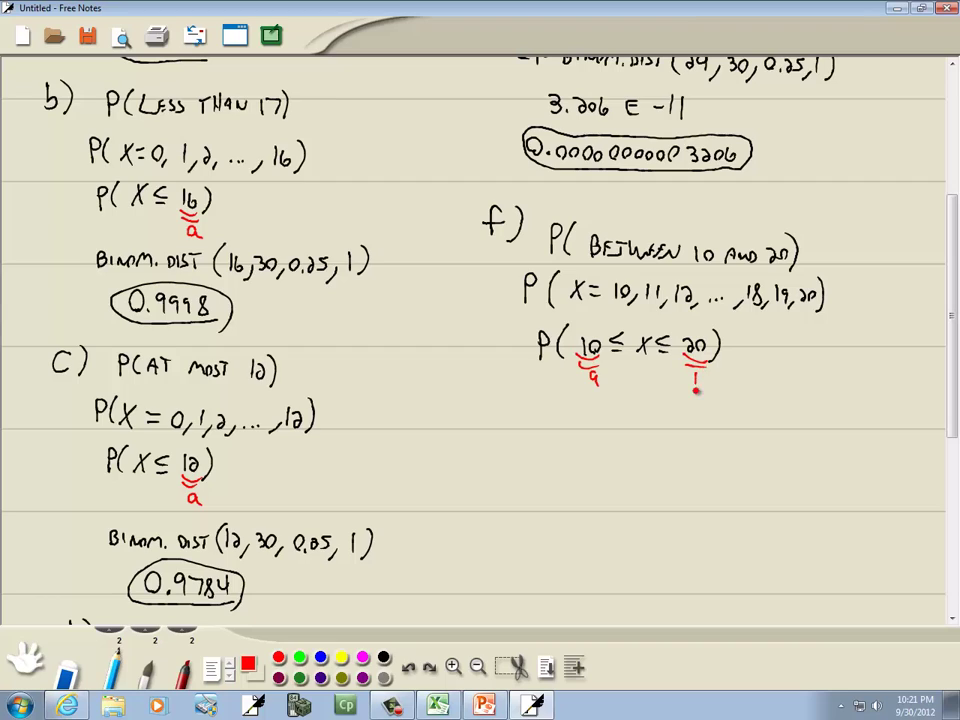
pyautogui.click(383, 657)
pyautogui.moveTo(441, 414); pyautogui.dragTo(453, 414)
pyautogui.moveTo(442, 420)
pyautogui.mouseDown()
pyautogui.moveTo(518, 428)
pyautogui.moveTo(566, 420)
pyautogui.mouseUp()
pyautogui.hotkey('alt', 'Tab')
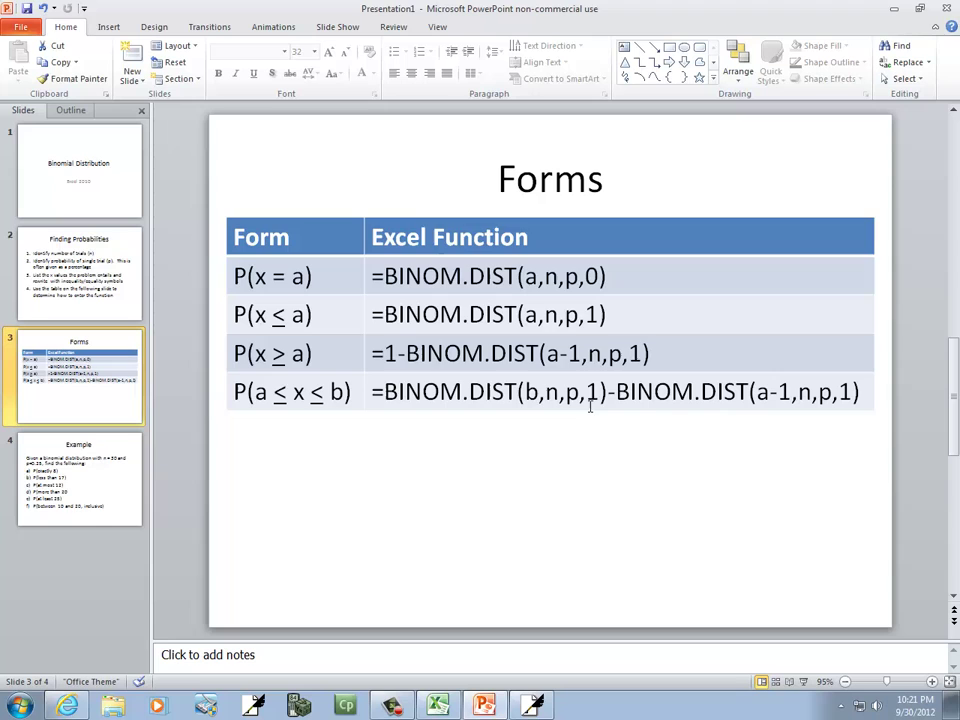
pyautogui.hotkey('alt', 'Tab')
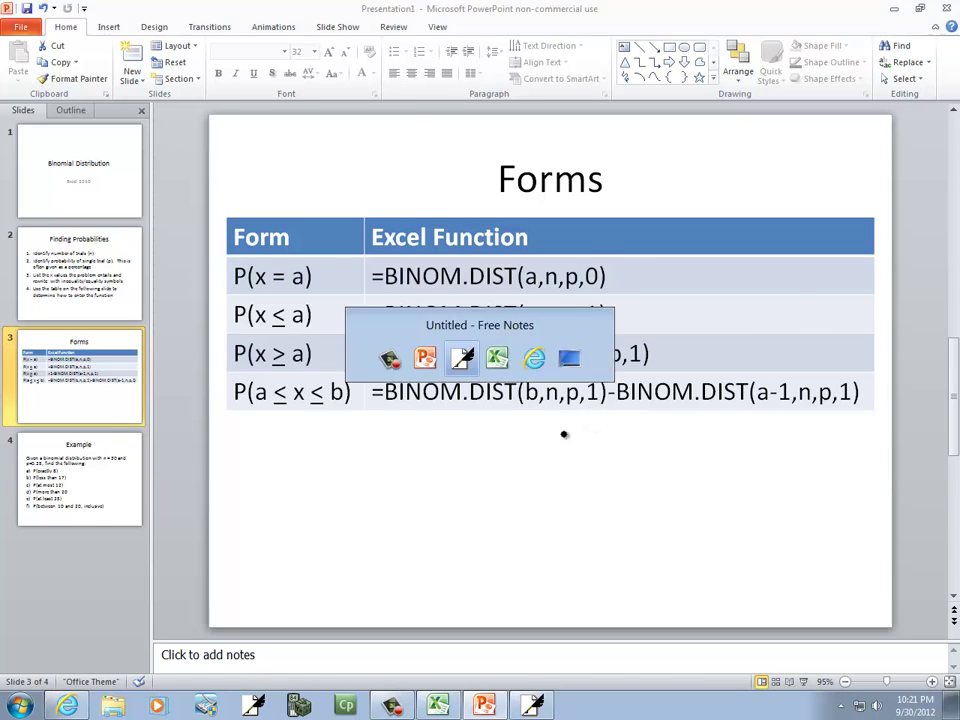
pyautogui.moveTo(577, 416)
pyautogui.mouseDown()
pyautogui.moveTo(575, 434)
pyautogui.moveTo(596, 423)
pyautogui.mouseUp()
pyautogui.moveTo(605, 428)
pyautogui.mouseDown()
pyautogui.moveTo(602, 437)
pyautogui.moveTo(627, 424)
pyautogui.mouseUp()
pyautogui.moveTo(635, 428)
pyautogui.mouseDown()
pyautogui.moveTo(632, 436)
pyautogui.moveTo(651, 433)
pyautogui.mouseUp()
pyautogui.moveTo(658, 433); pyautogui.dragTo(694, 437)
pyautogui.moveTo(703, 416)
pyautogui.mouseDown()
pyautogui.moveTo(706, 440)
pyautogui.moveTo(748, 432)
pyautogui.mouseUp()
pyautogui.hotkey('alt', 'Tab')
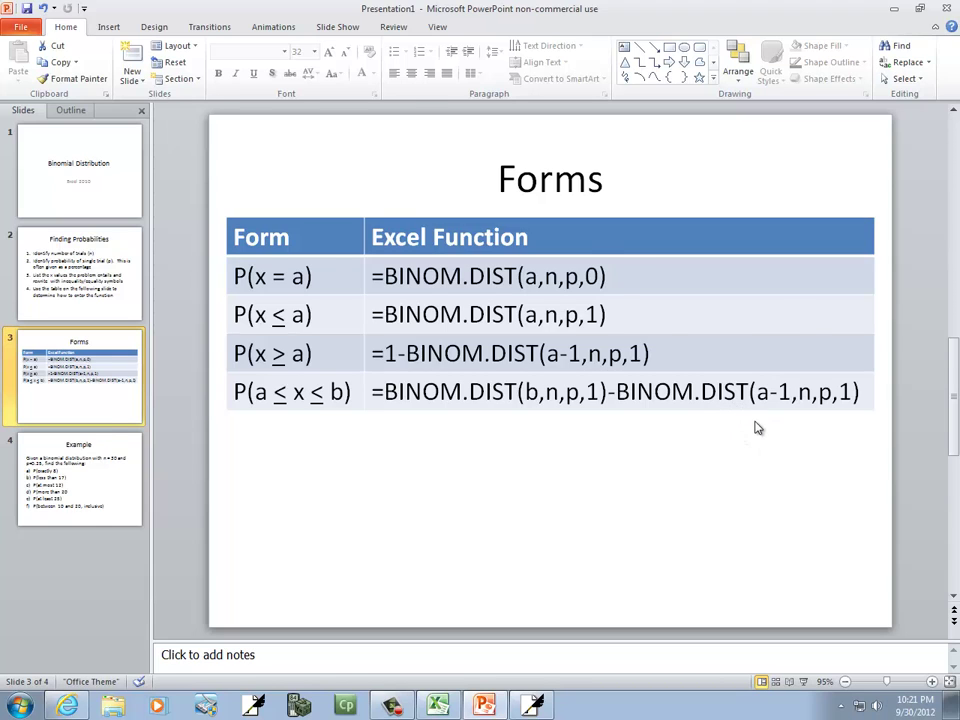
pyautogui.hotkey('alt', 'Tab')
pyautogui.moveTo(738, 424)
pyautogui.mouseDown()
pyautogui.moveTo(744, 437)
pyautogui.moveTo(825, 440)
pyautogui.moveTo(819, 446)
pyautogui.mouseUp()
# Step: After the minus sign, write the second term BINOM.DIST(9,30,0.25,1) in part f)'s formula
pyautogui.hotkey('alt', 'Tab')
pyautogui.hotkey('alt', 'Tab')
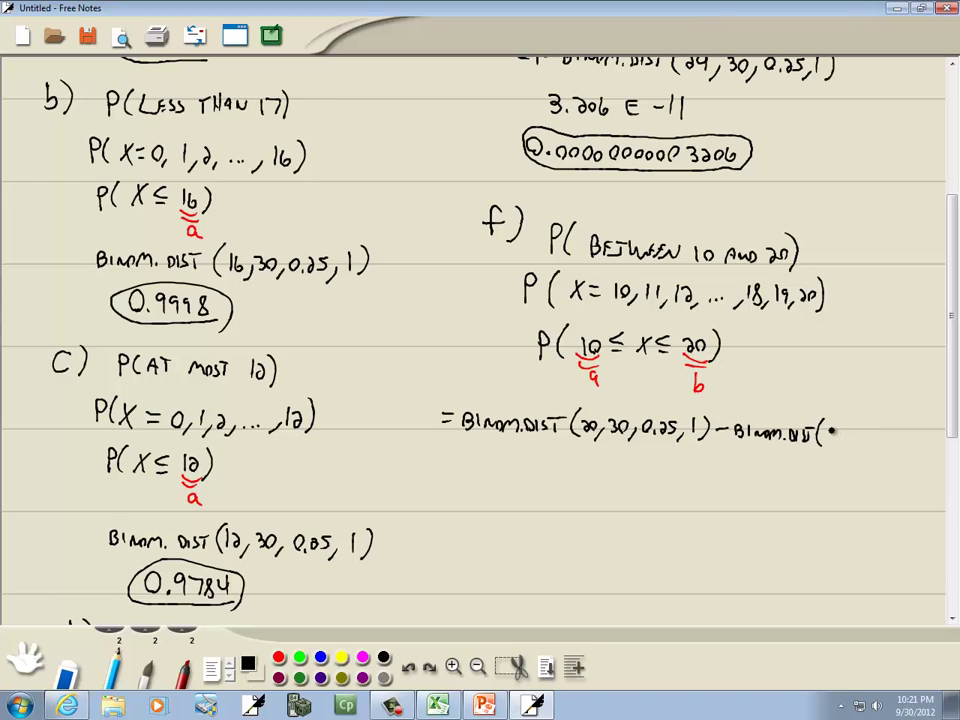
pyautogui.moveTo(832, 428)
pyautogui.mouseDown()
pyautogui.moveTo(829, 443)
pyautogui.moveTo(842, 446)
pyautogui.moveTo(882, 432)
pyautogui.moveTo(918, 446)
pyautogui.mouseUp()
pyautogui.moveTo(926, 440); pyautogui.dragTo(926, 446)
# Step: Enter =binom.dist(20,30,0.25,1)-binom.dist(9,30,0.25,1) in cell A6, getting 0.196593081
pyautogui.hotkey('alt', 'Tab')
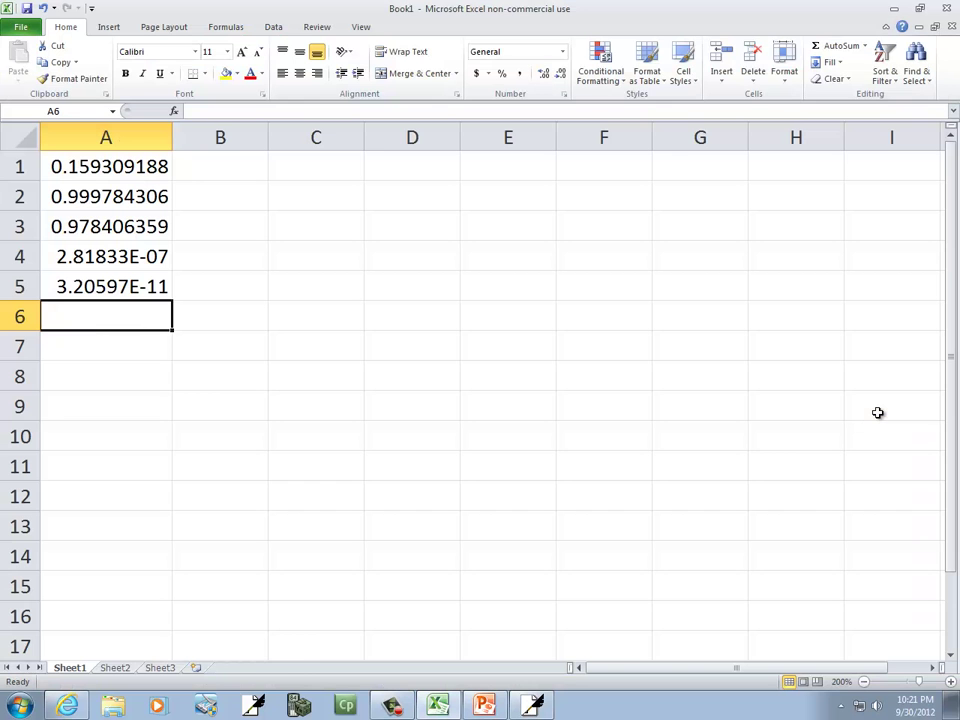
pyautogui.write('=binom')
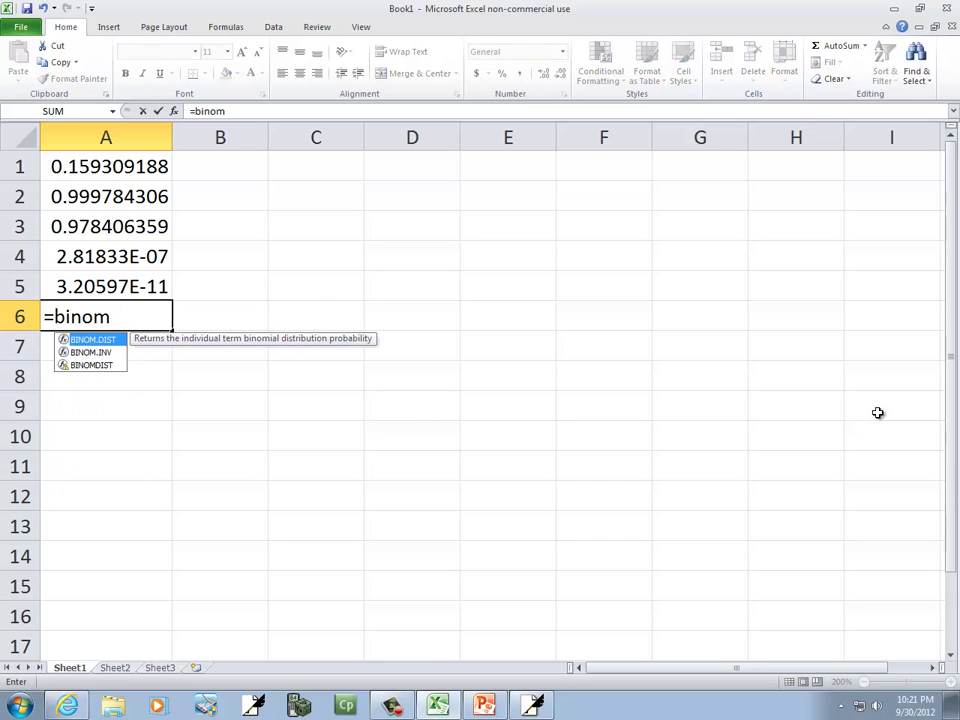
pyautogui.write('.dist(')
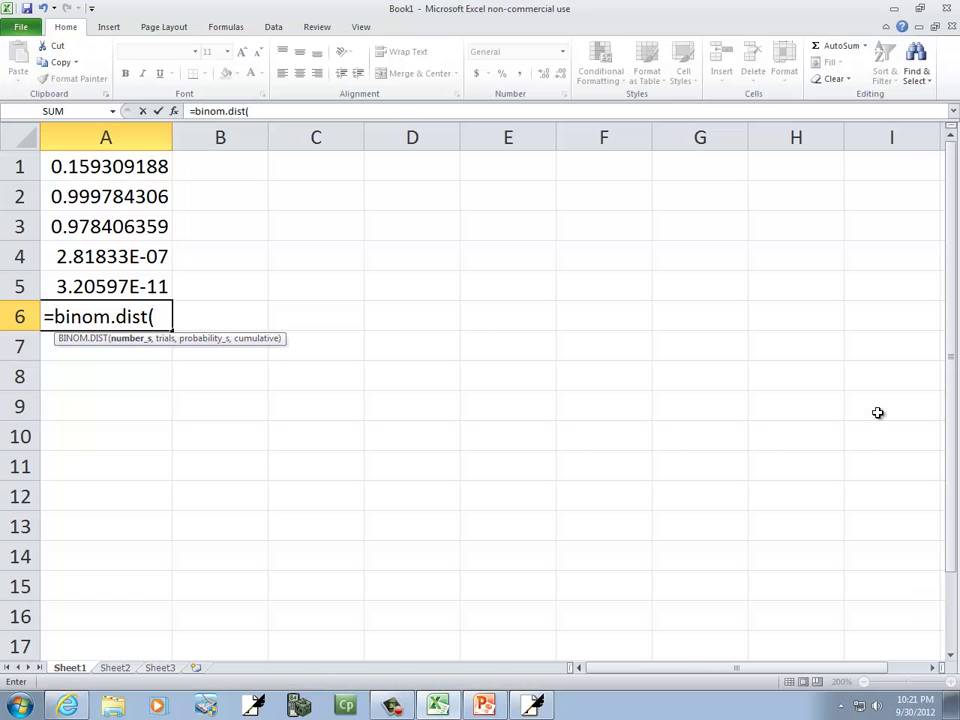
pyautogui.write('20,30,0.')
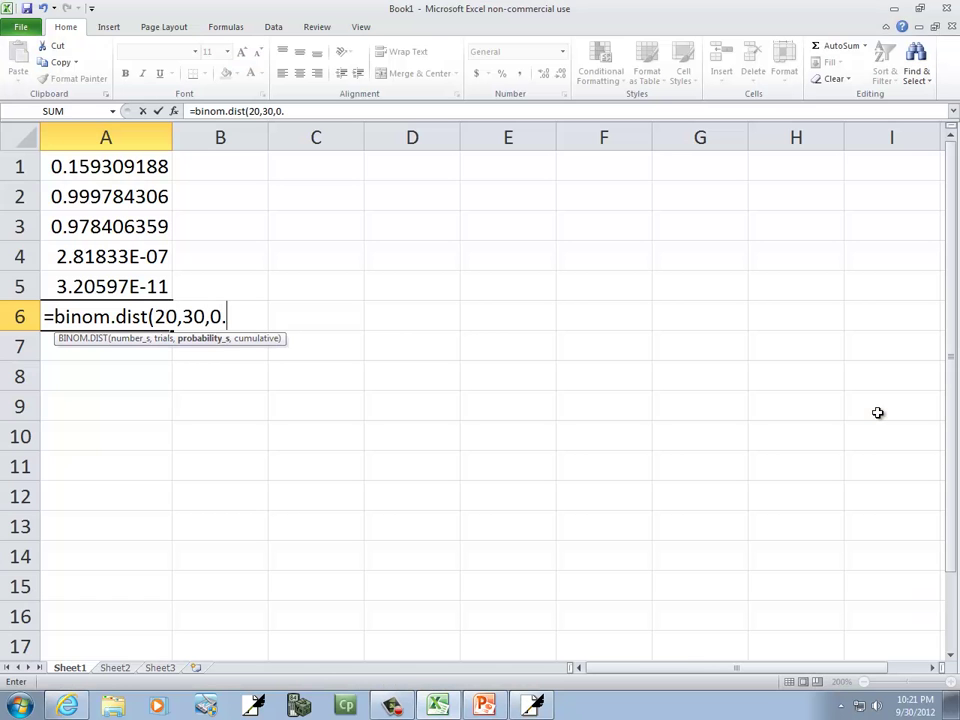
pyautogui.write('25,1)-bi')
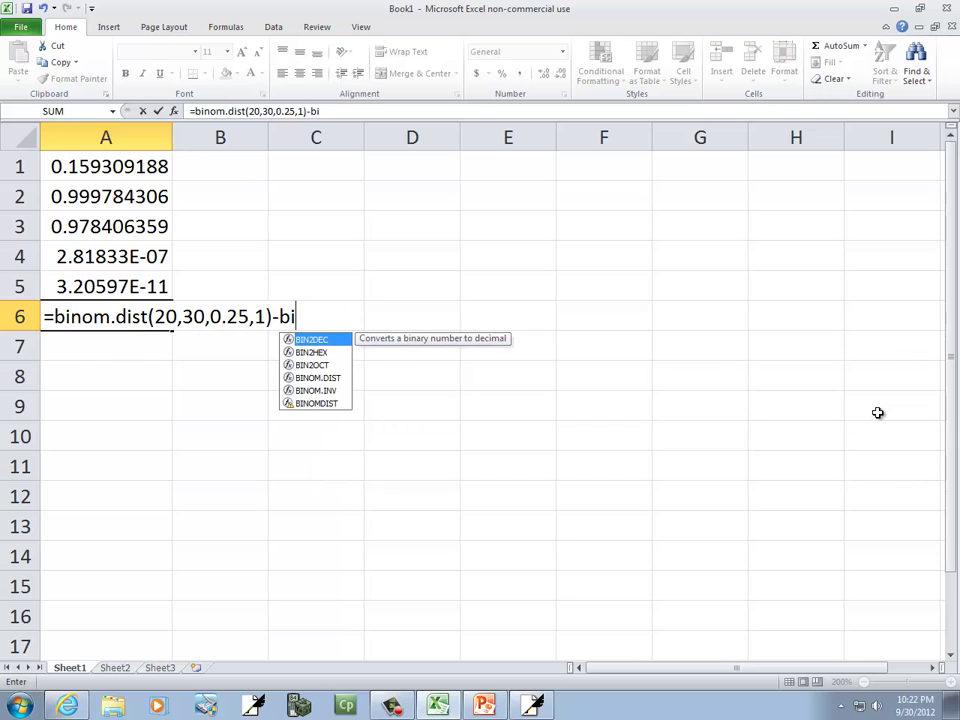
pyautogui.write('nom.dist')
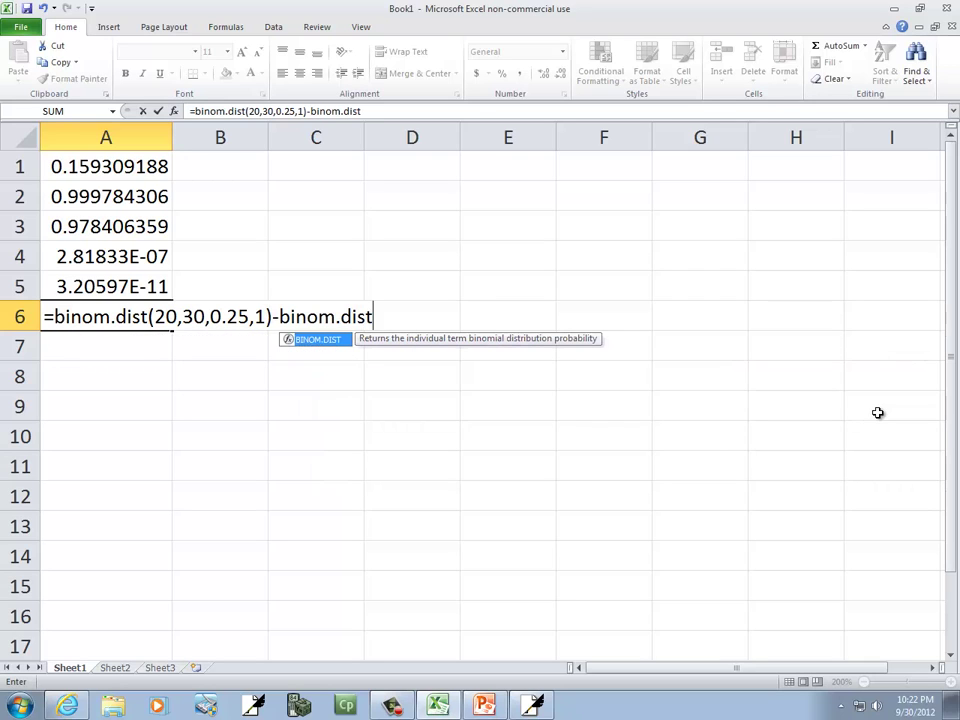
pyautogui.write('(')
pyautogui.hotkey('alt', 'Tab')
pyautogui.hotkey('alt', 'Tab')
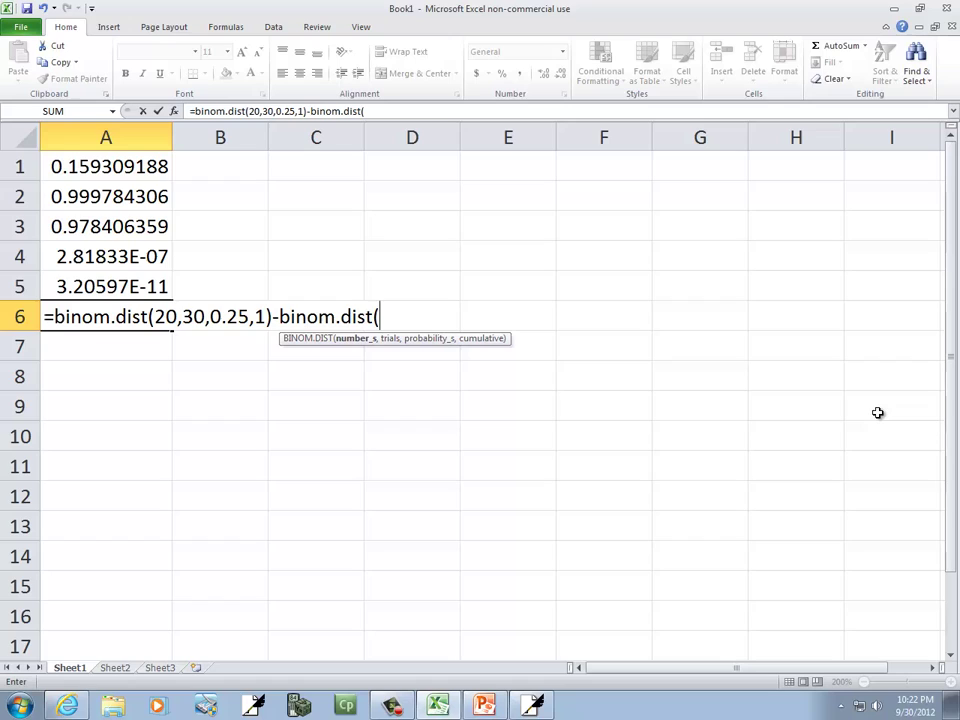
pyautogui.write('9,30,')
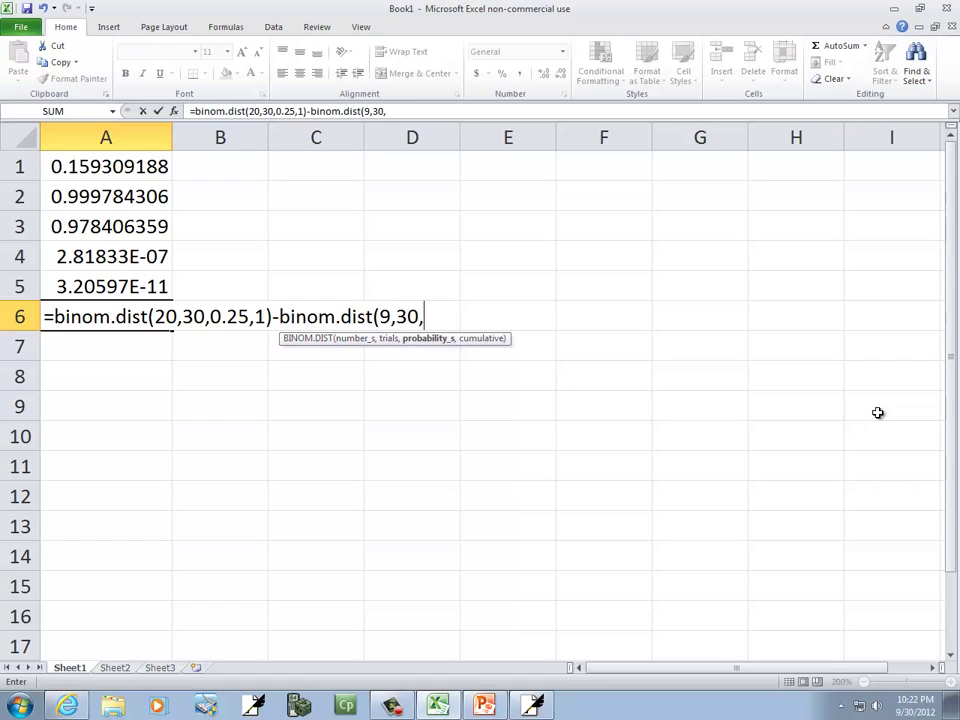
pyautogui.write('0.25,1)')
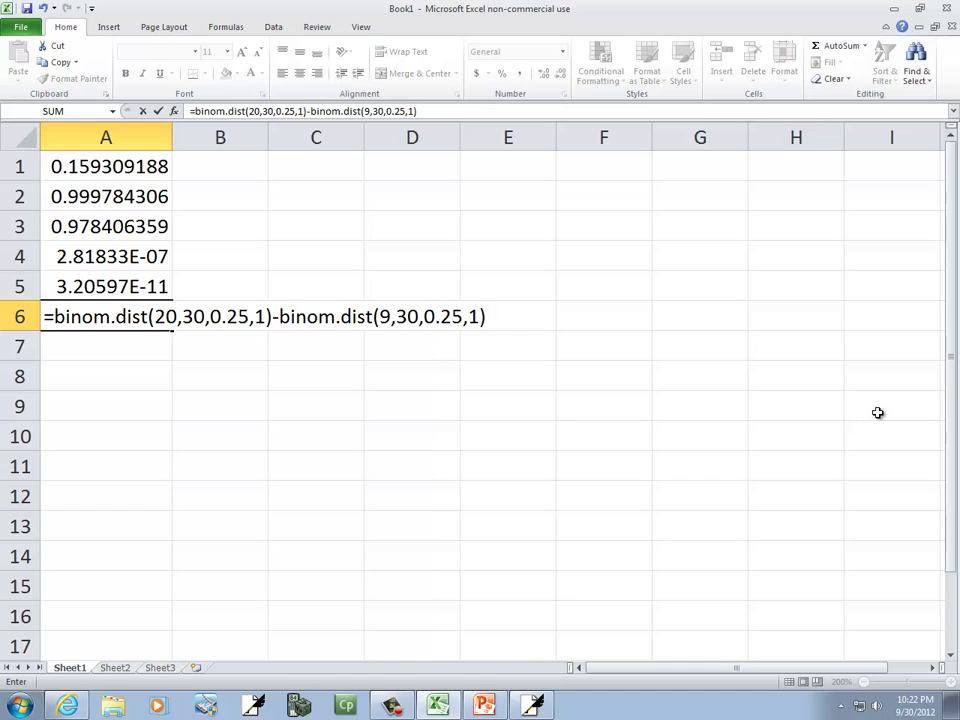
pyautogui.press('Return')
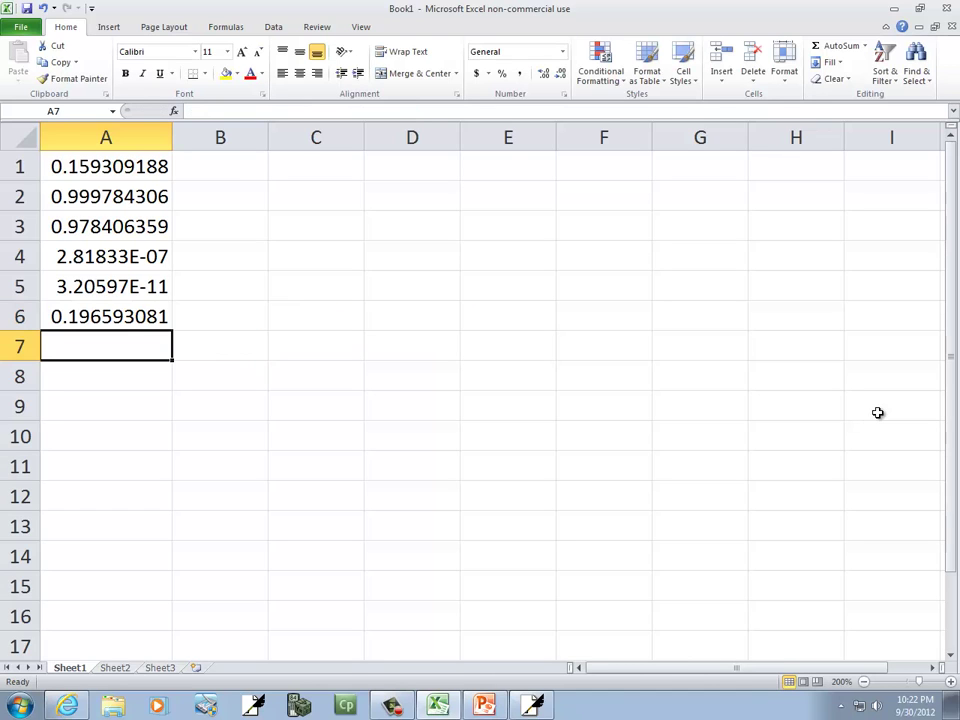
pyautogui.hotkey('alt', 'Tab')
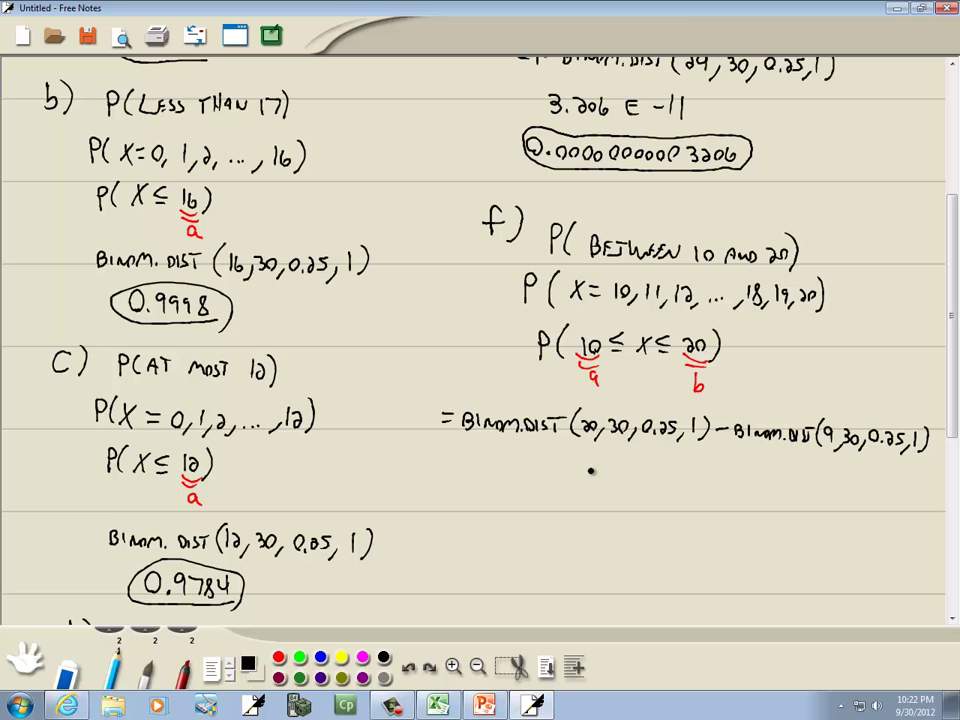
# Step: Write 0.1966 beneath part f)'s formula and circle it
pyautogui.moveTo(591, 472)
pyautogui.mouseDown()
pyautogui.moveTo(585, 488)
pyautogui.moveTo(591, 472)
pyautogui.mouseUp()
pyautogui.click(604, 490)
pyautogui.hotkey('alt', 'Tab')
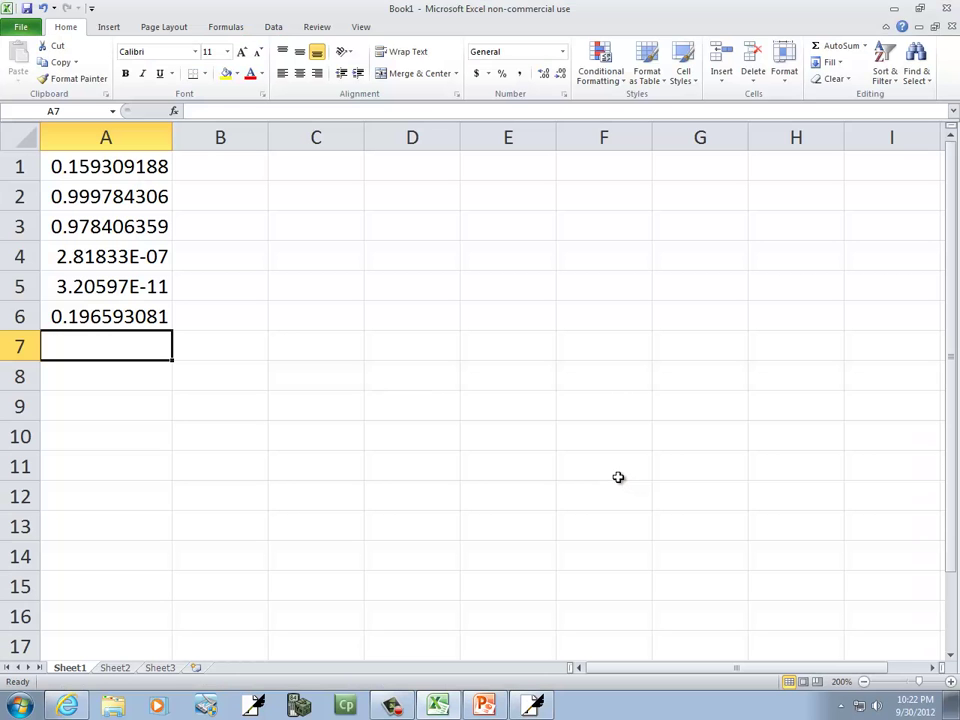
pyautogui.hotkey('alt', 'Tab')
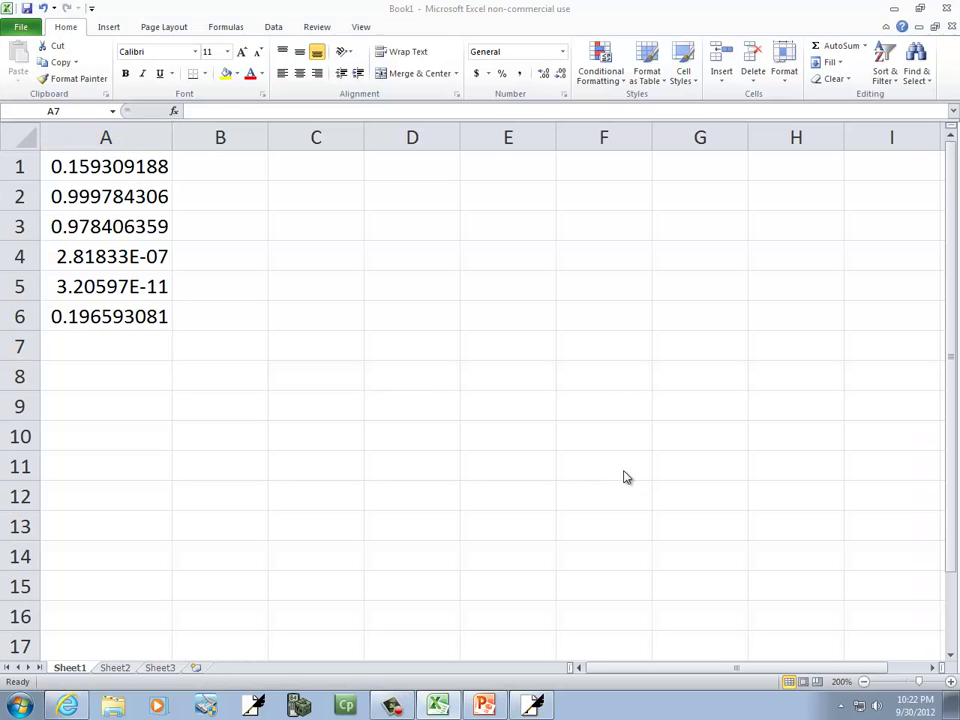
pyautogui.moveTo(616, 472)
pyautogui.mouseDown()
pyautogui.moveTo(618, 489)
pyautogui.moveTo(662, 484)
pyautogui.moveTo(575, 498)
pyautogui.moveTo(680, 505)
pyautogui.moveTo(684, 474)
pyautogui.mouseUp()
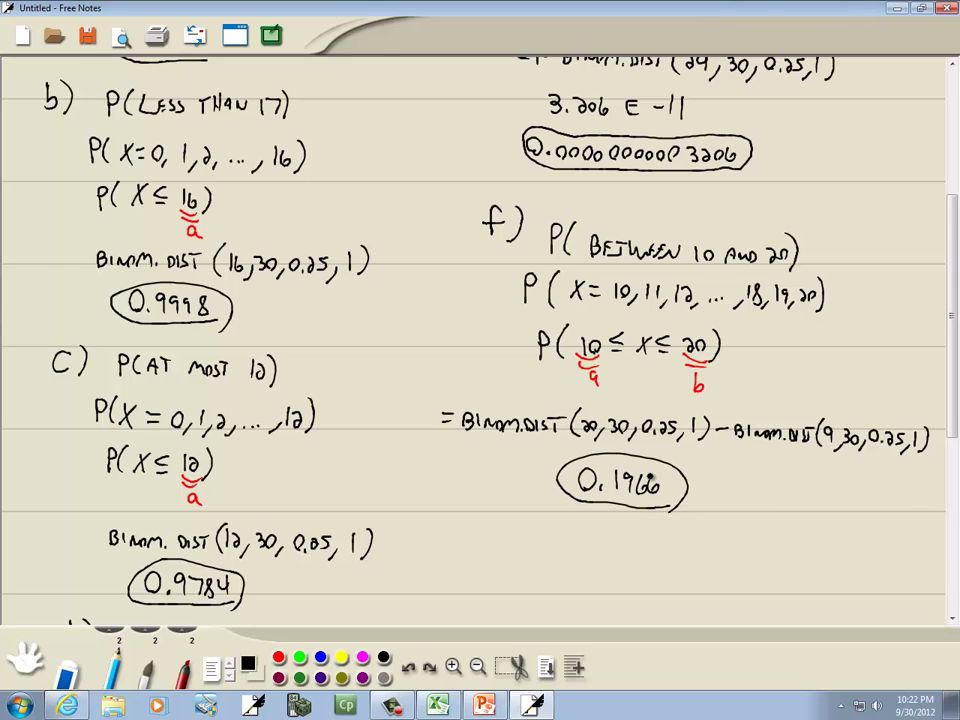
pyautogui.scroll(5, 376, 284)
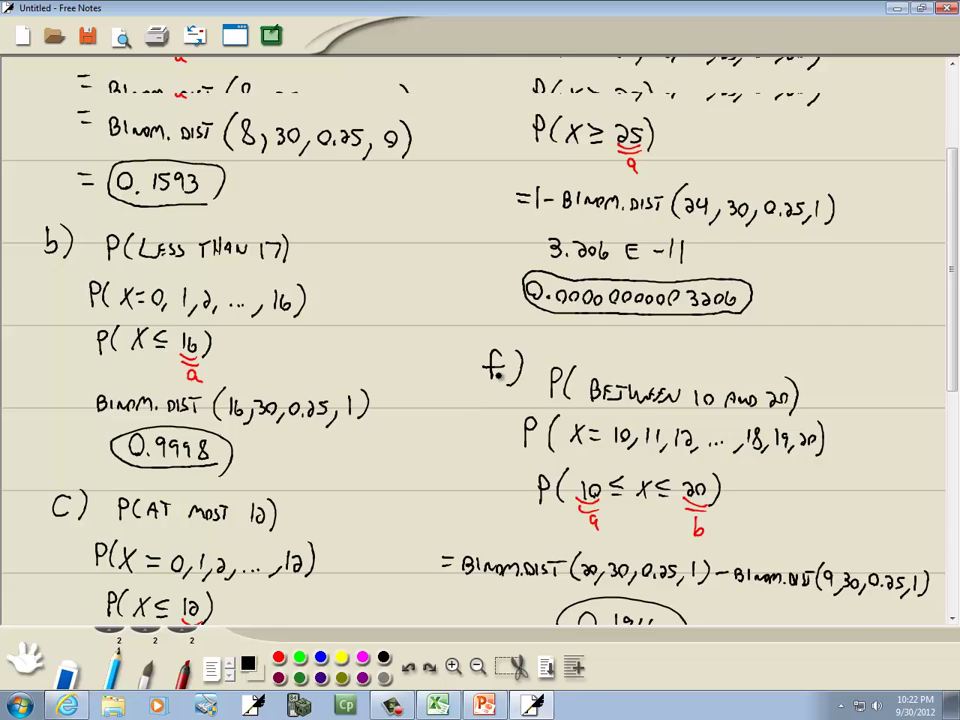
# Step: Switch to PowerPoint and step through the Finding Probabilities and Forms slides back to slide 1
pyautogui.click(494, 707)
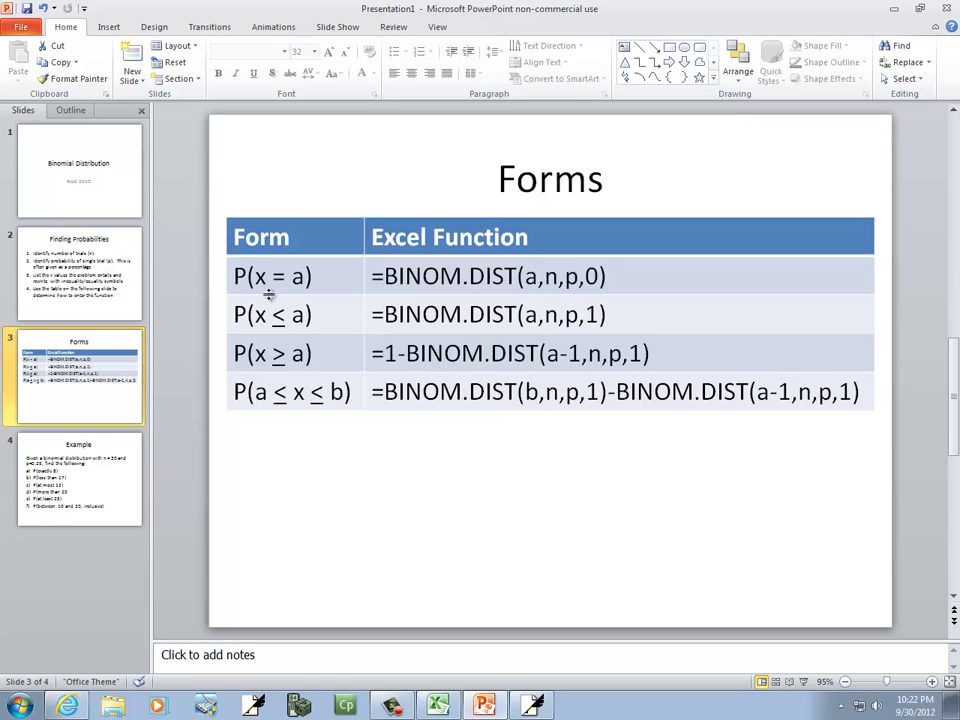
pyautogui.click(108, 279)
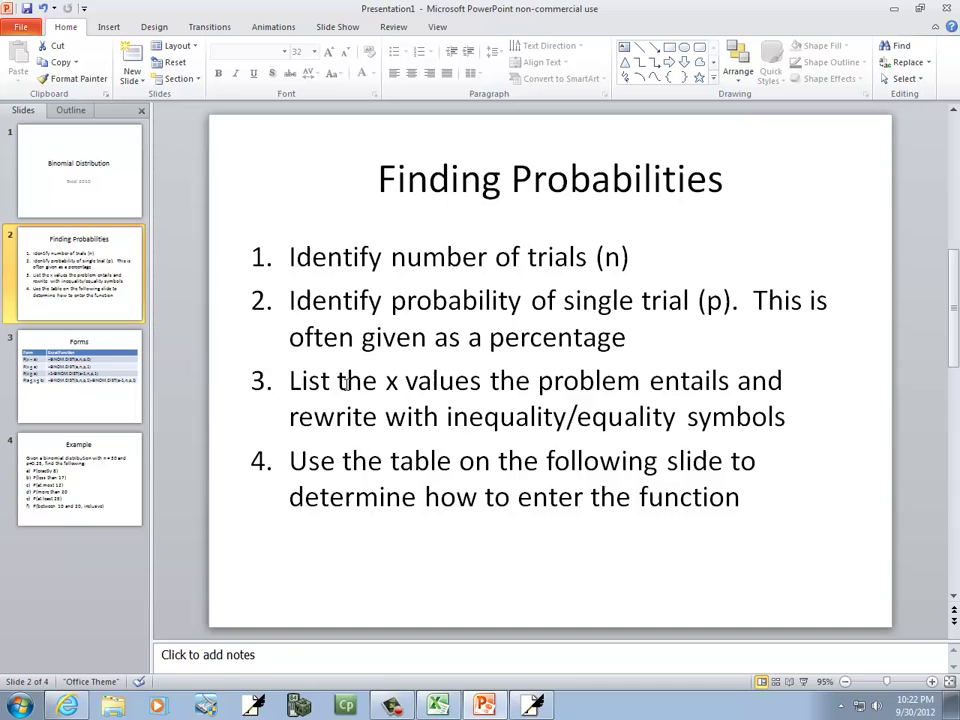
pyautogui.click(100, 378)
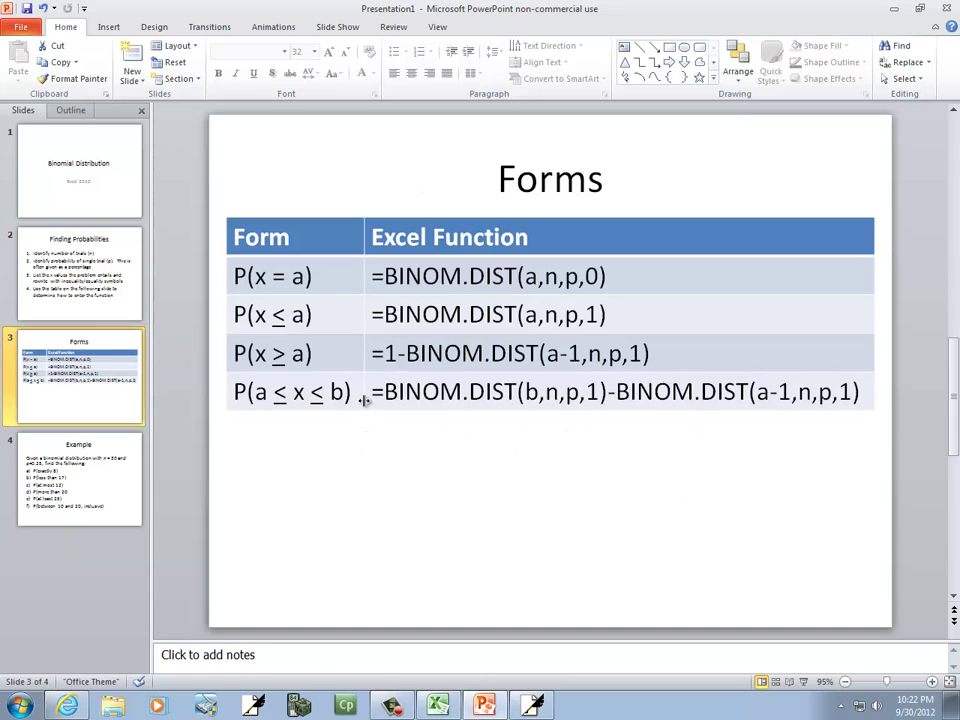
pyautogui.click(112, 183)
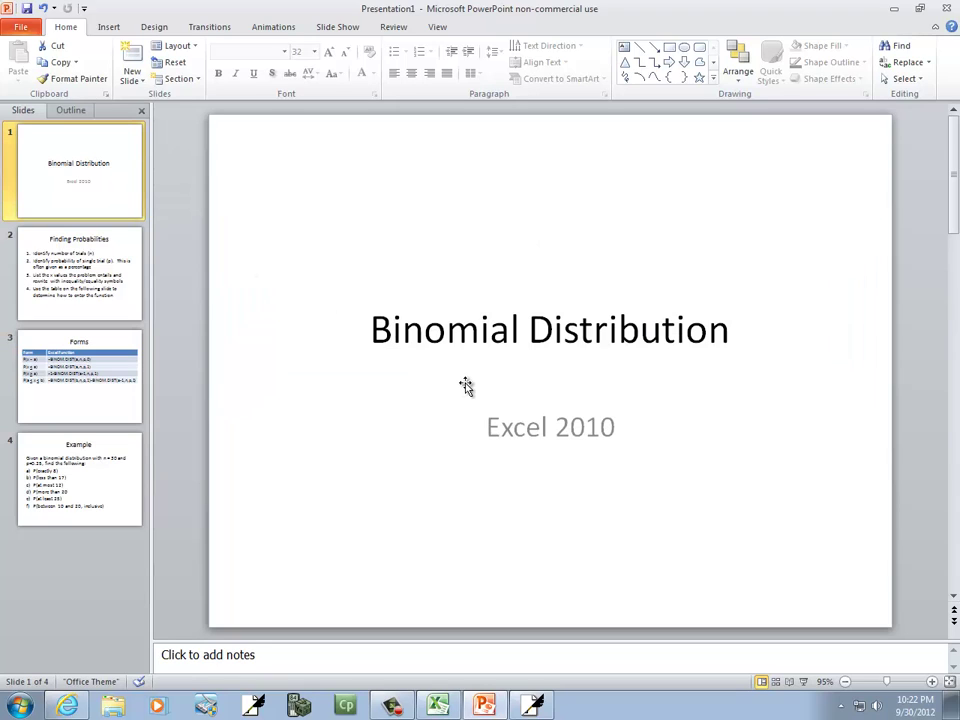